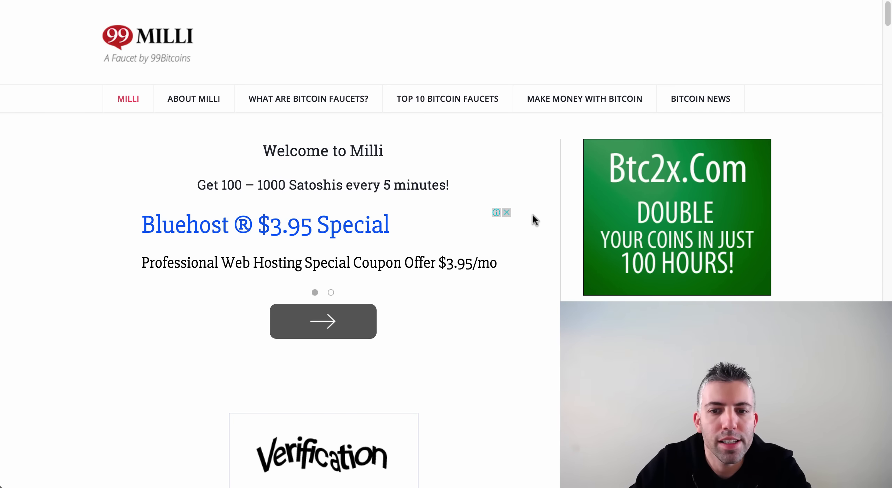
Scroll Milli's faucet page down to the Verification box, HostGator ads and Bitcoin address field
scroll(533, 216, down, 10)
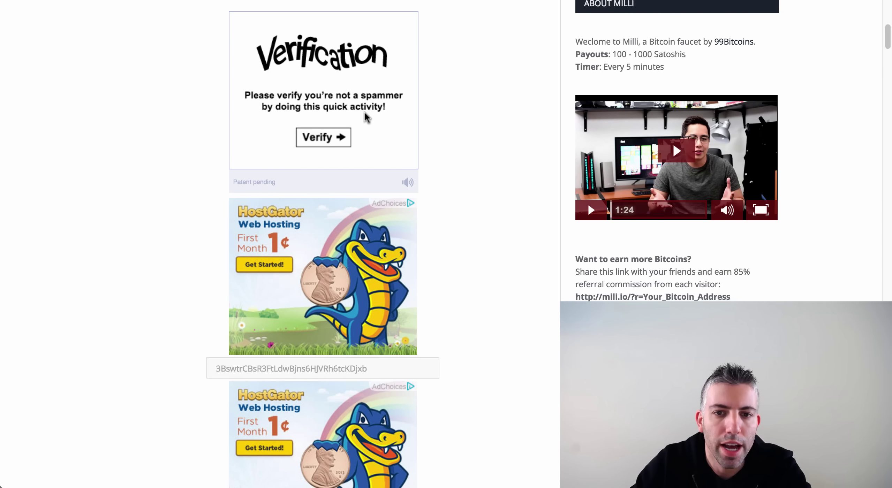
scroll(470, 174, down, 7)
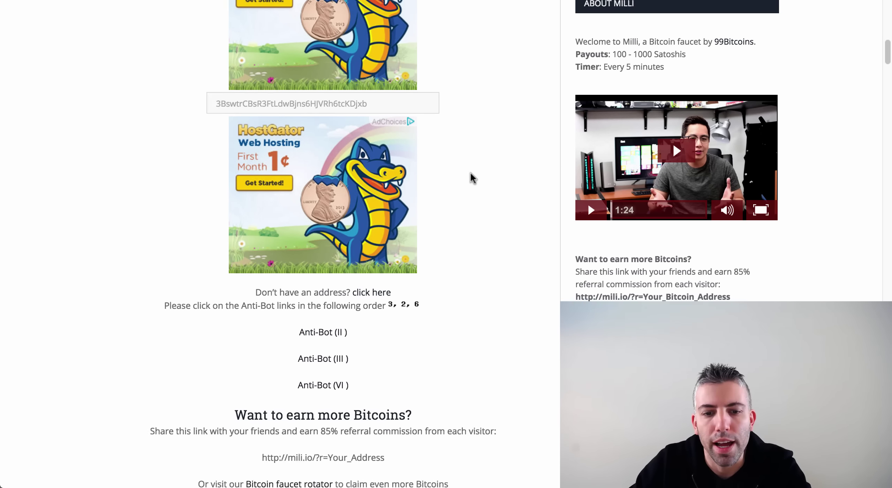
scroll(472, 177, down, 1)
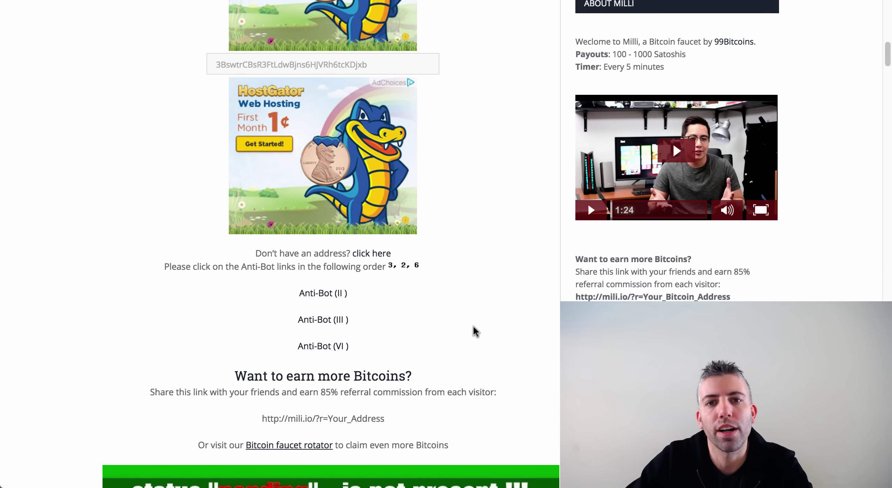
scroll(474, 329, up, 10)
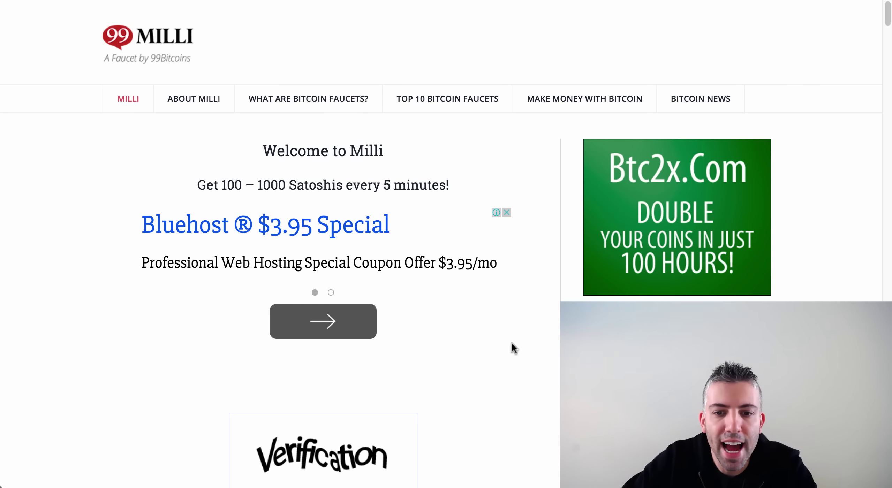
scroll(513, 346, down, 9)
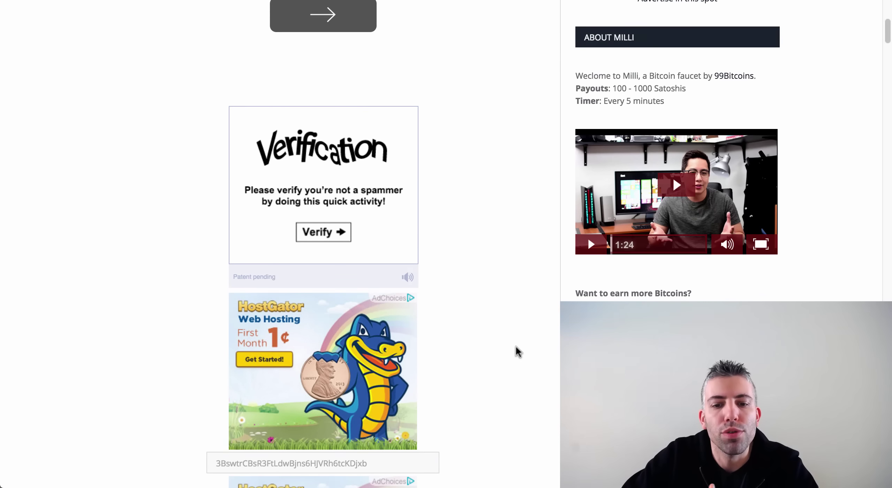
scroll(516, 346, up, 9)
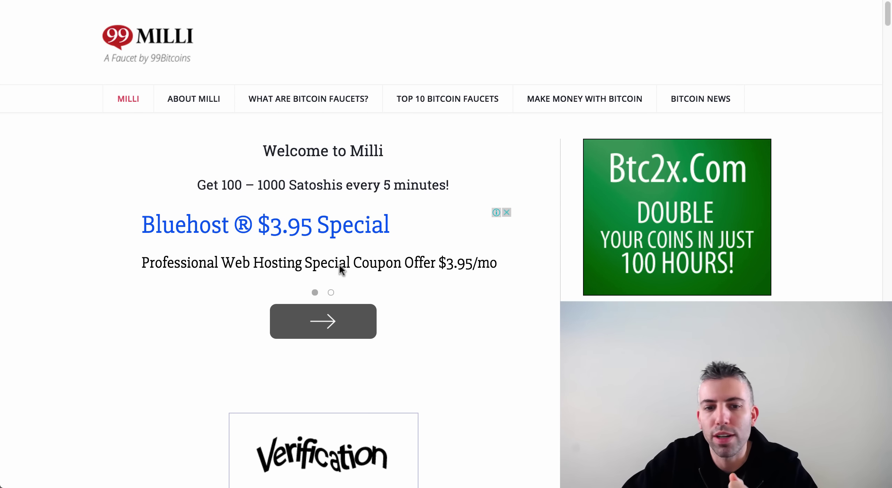
scroll(395, 279, down, 3)
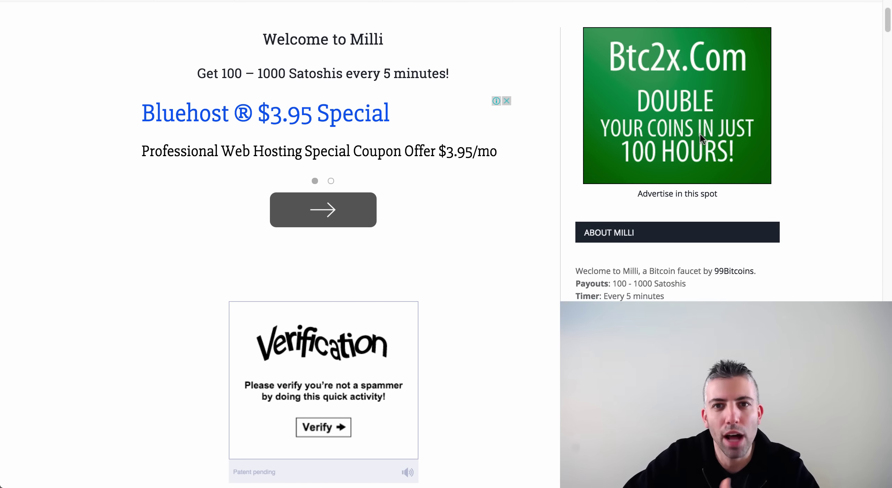
scroll(520, 153, down, 9)
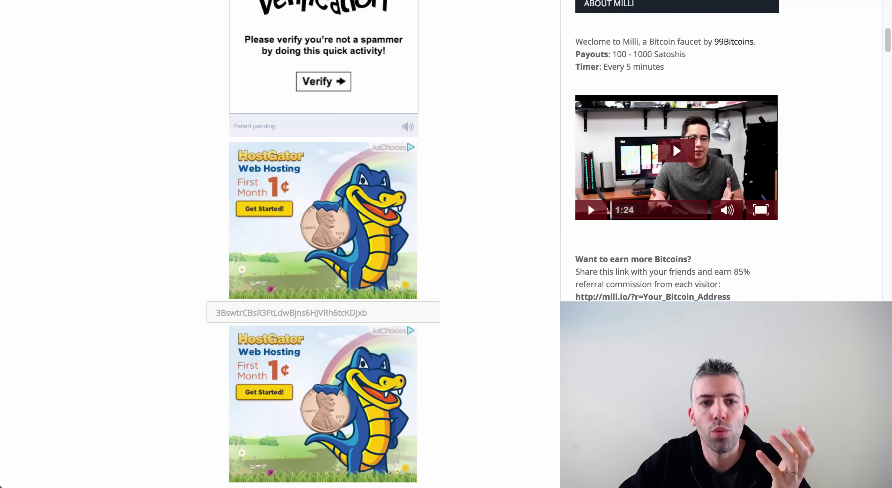
Return to the top of Milli's page to reach the Make Money With Bitcoin menu
scroll(141, 70, up, 10)
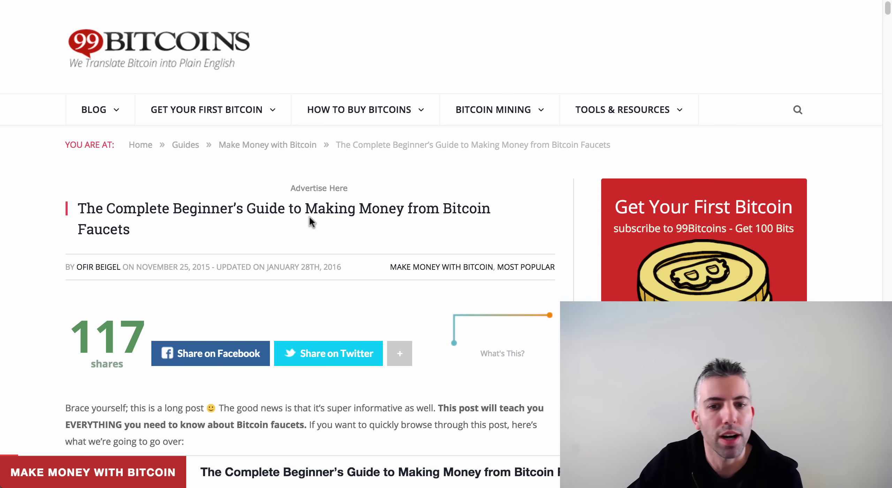
Scroll through the sections of the 99Bitcoins beginner's faucet guide
scroll(471, 307, down, 5)
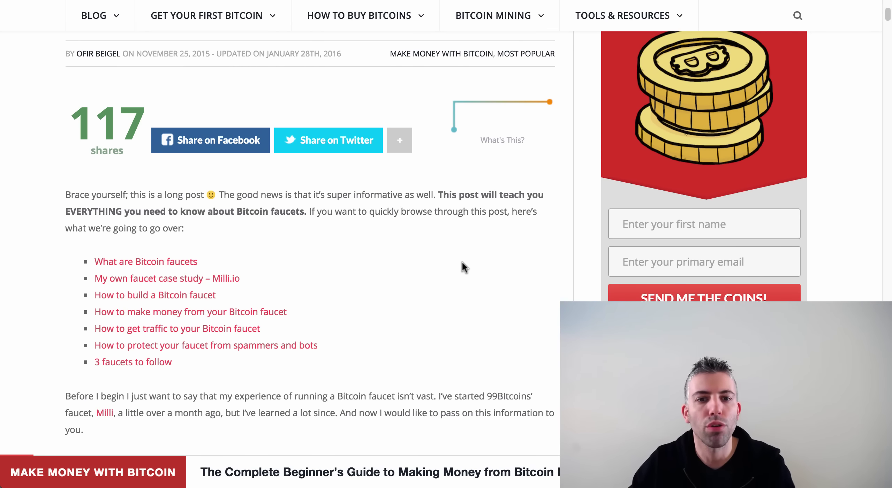
scroll(462, 262, down, 10)
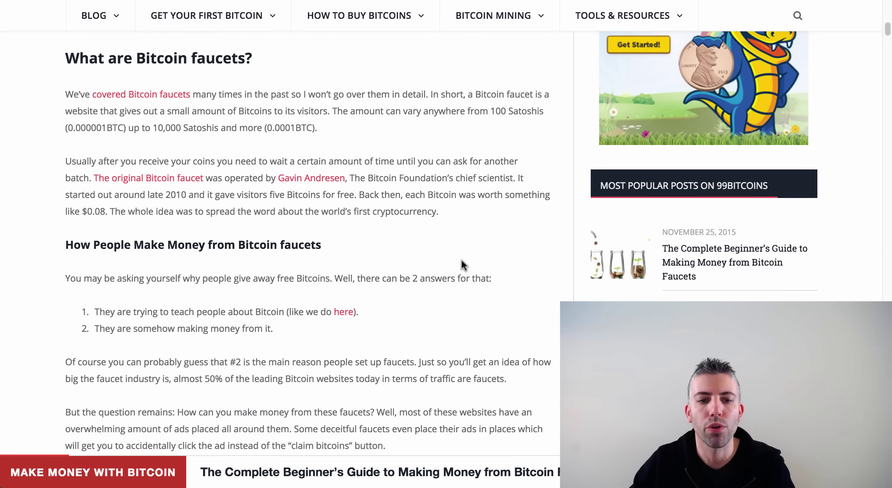
scroll(461, 262, down, 10)
scroll(462, 264, up, 15)
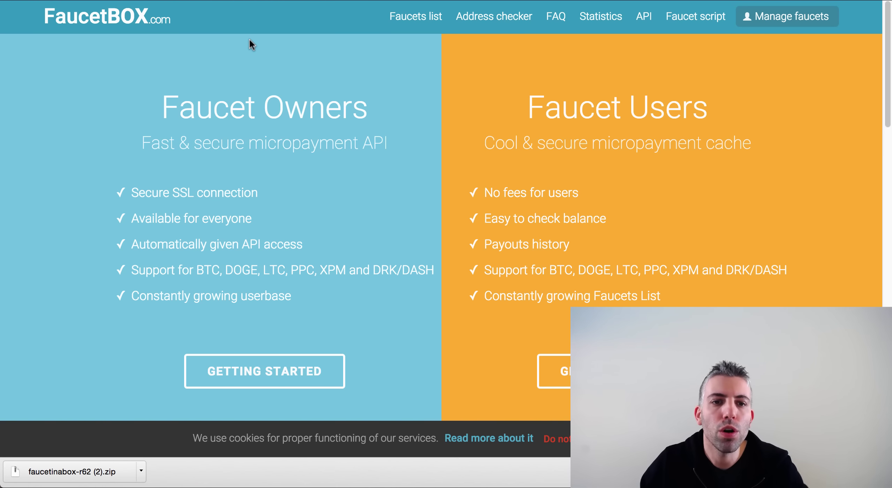
Dismiss Chrome's download notice and open Faucet in a BOX from FaucetBOX's other services
scroll(524, 125, down, 10)
scroll(524, 122, down, 5)
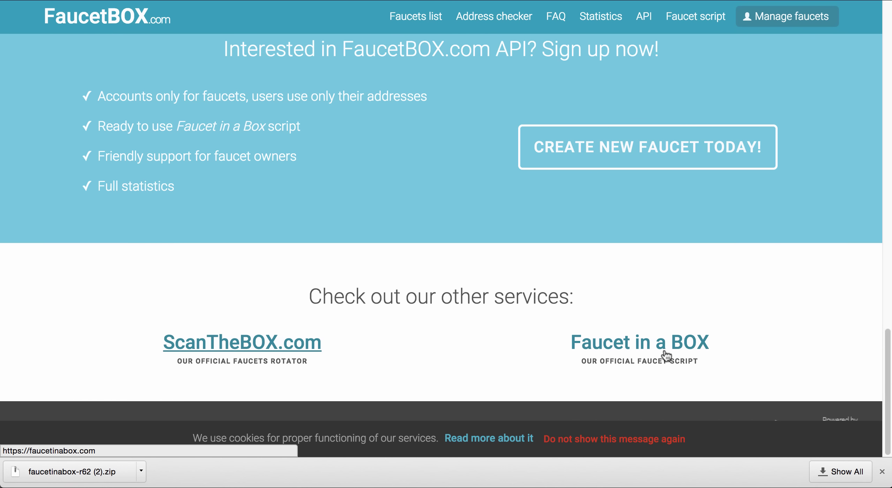
click(881, 472)
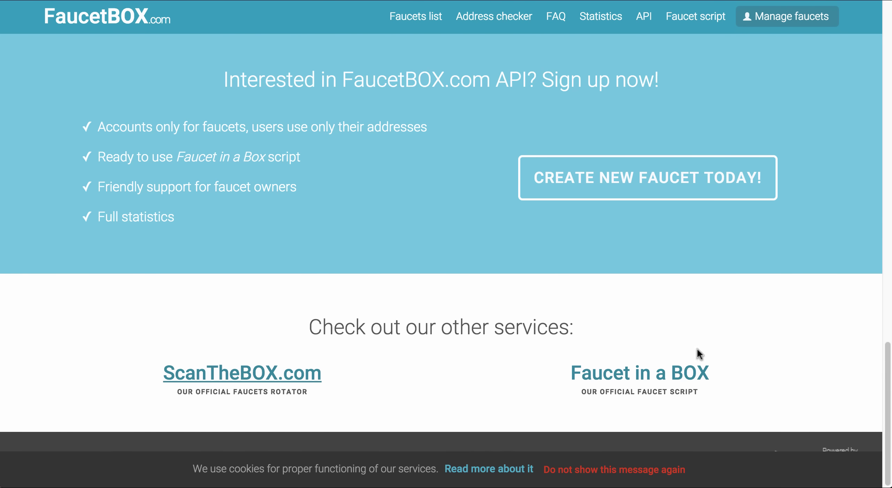
click(617, 378)
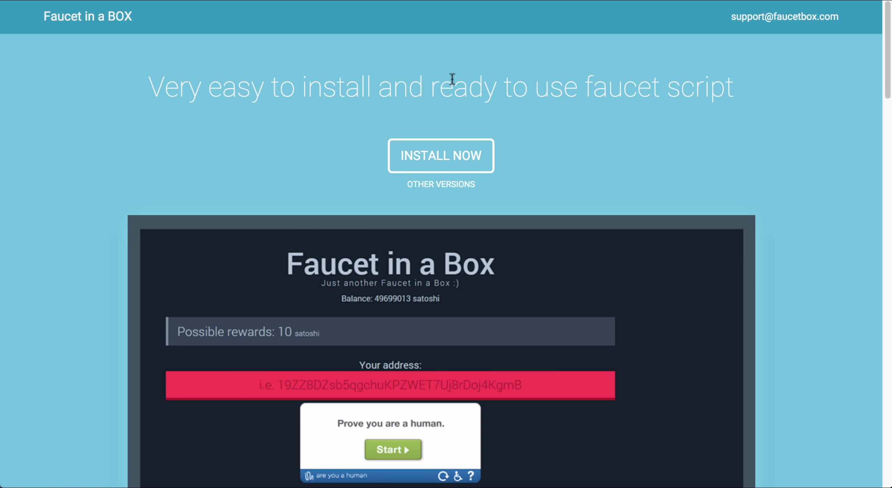
Download the Faucet in a BOX script as faucetinabox-r62 (3).zip
click(430, 153)
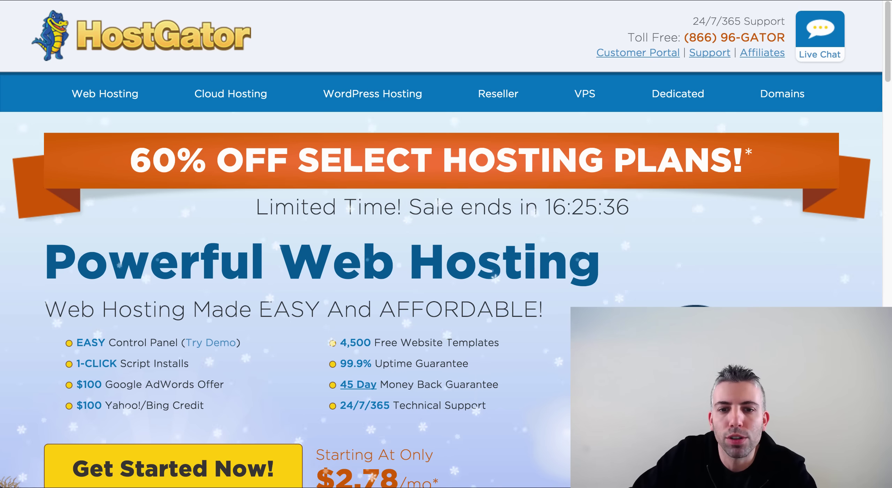
scroll(435, 171, down, 1)
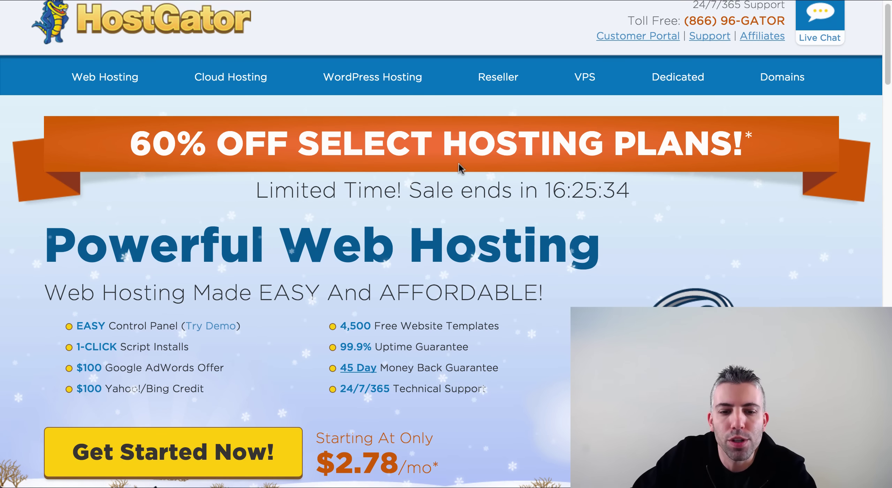
scroll(482, 223, down, 1)
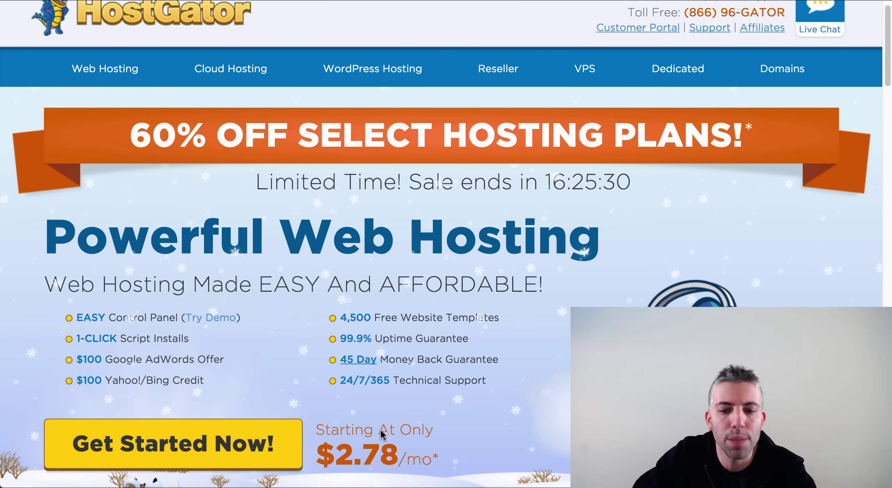
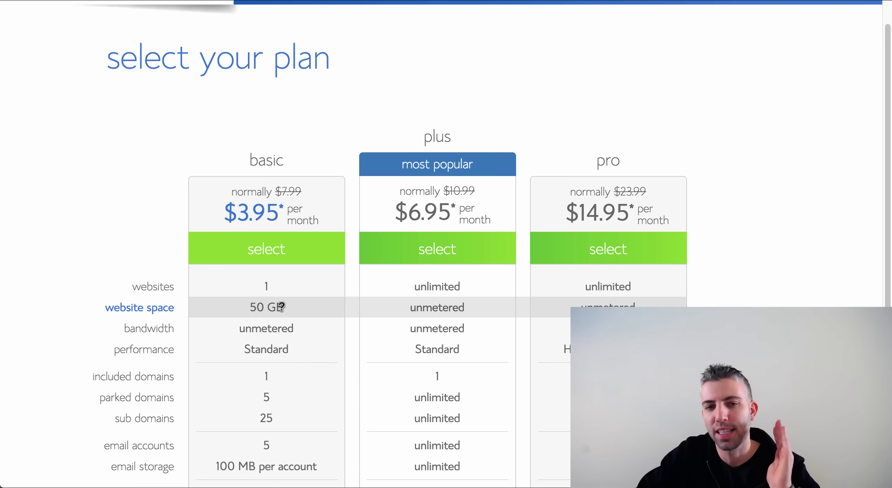
Select the Basic hosting plan and request the new domain myawesomefaucet.com
scroll(302, 104, down, 2)
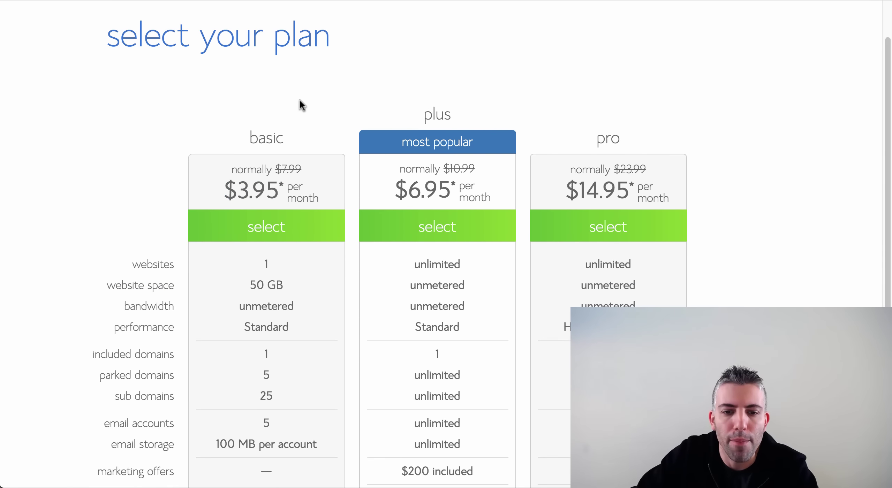
scroll(300, 104, down, 4)
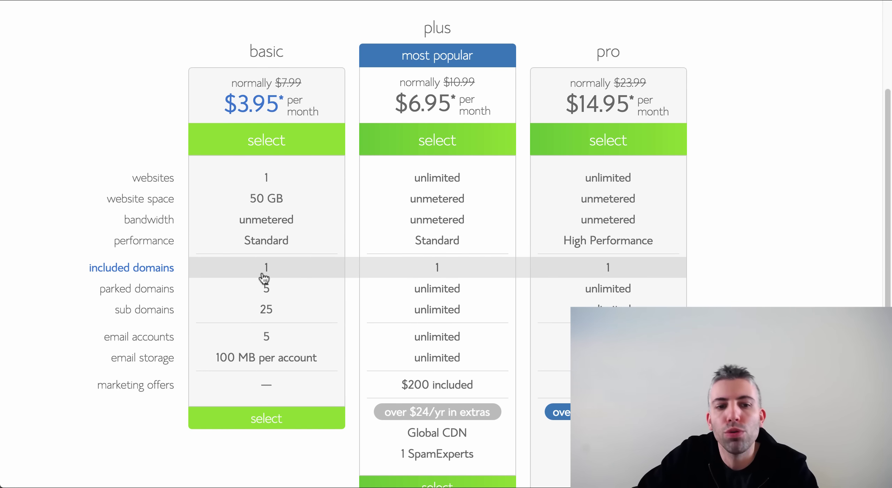
scroll(265, 269, down, 1)
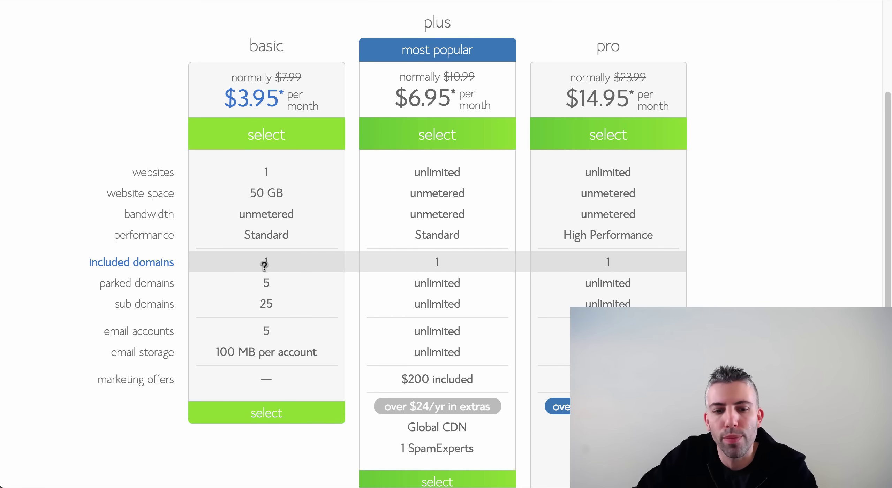
click(274, 421)
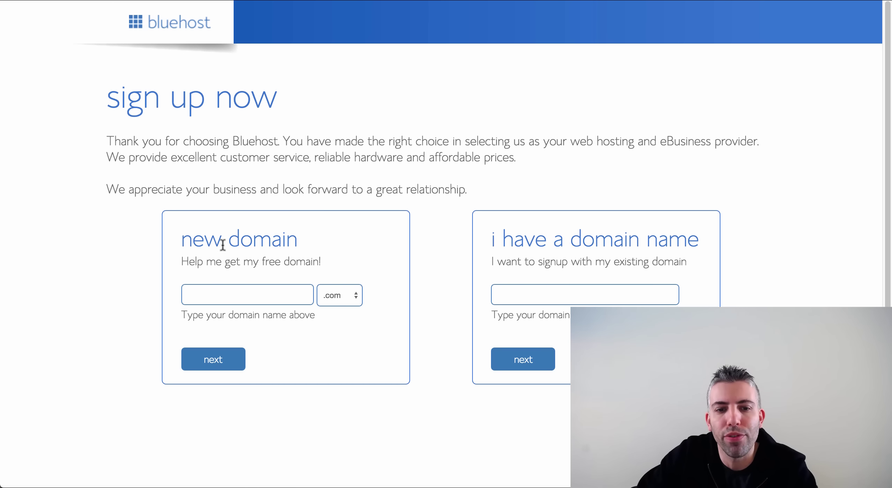
click(218, 299)
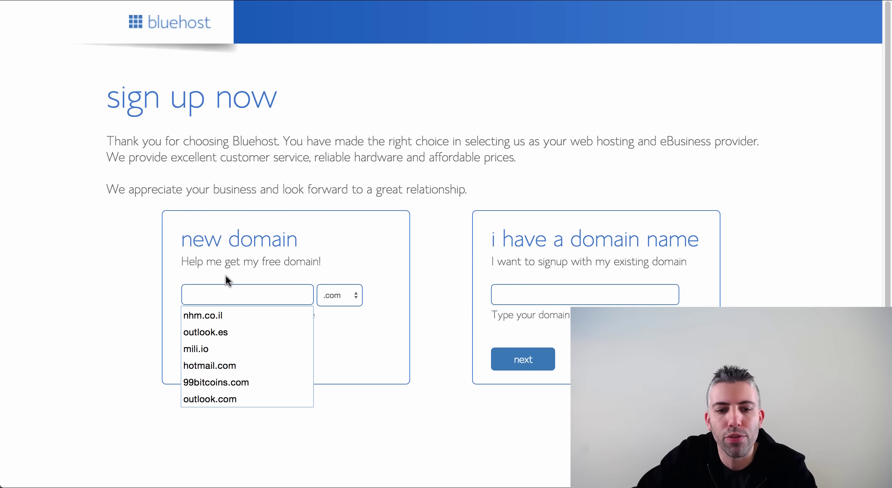
text(myawesomef)
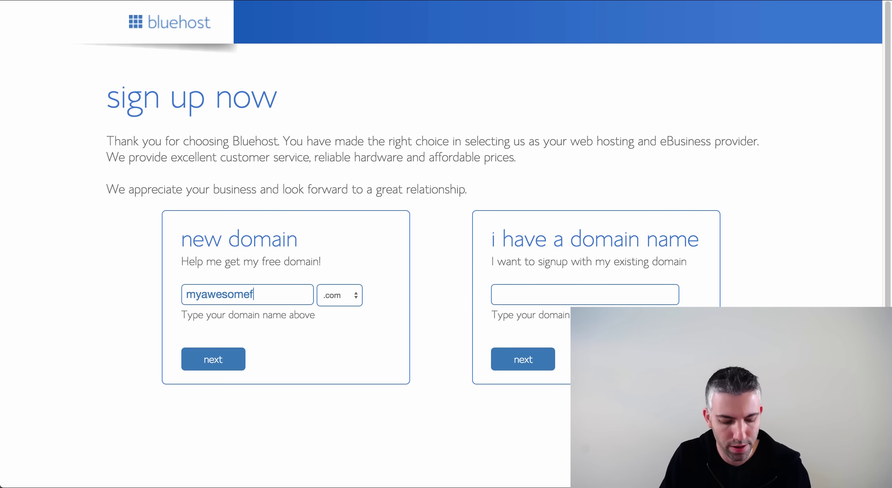
text(aucet)
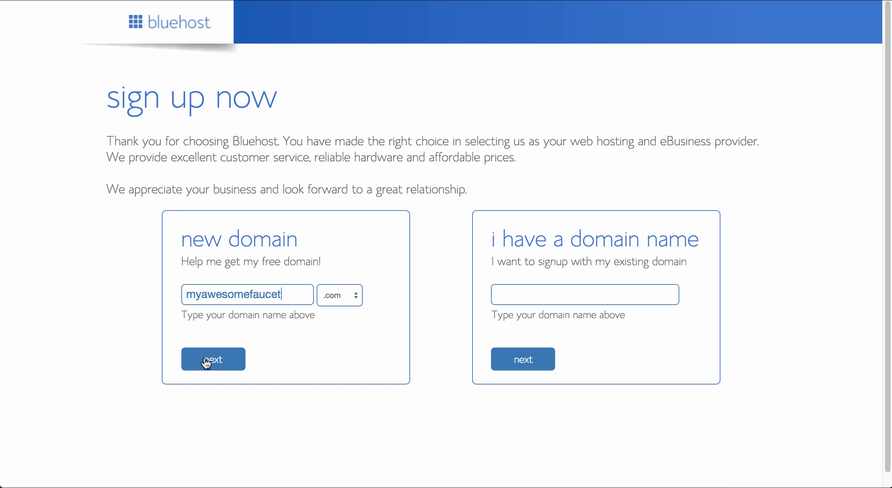
click(206, 362)
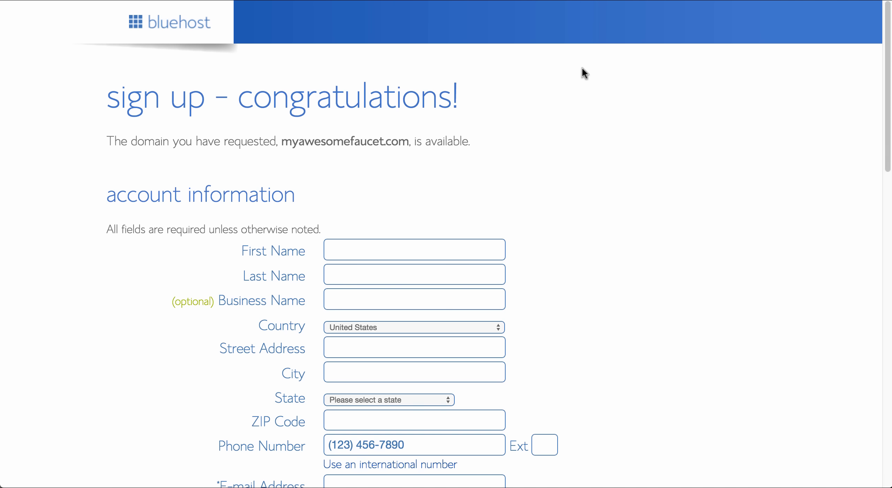
Change the account plan to Basic 12 Month at $5.95/mo
scroll(610, 176, down, 1)
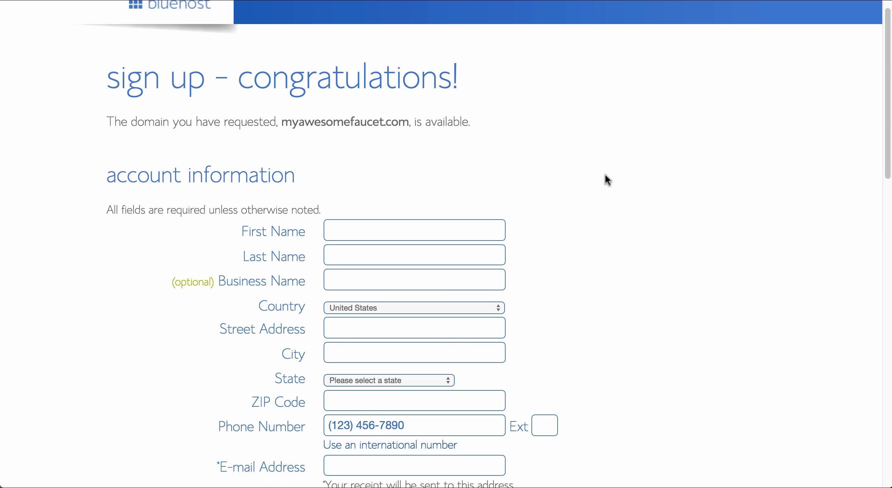
scroll(407, 257, down, 3)
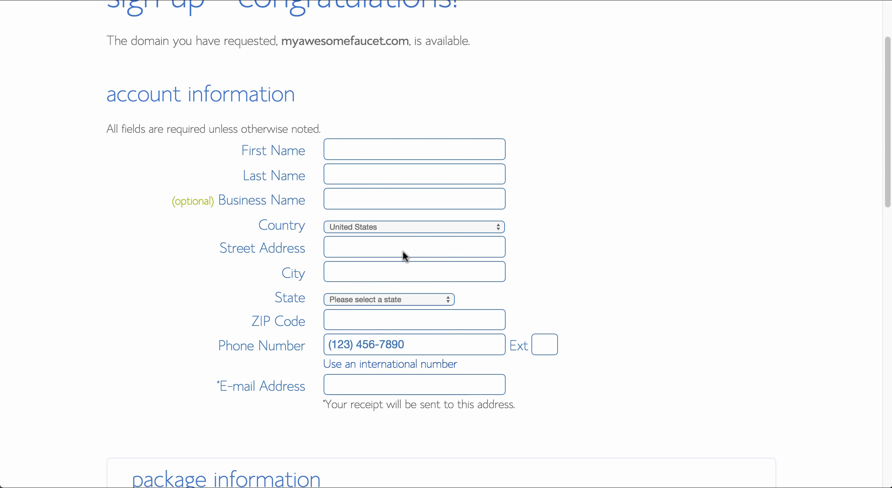
scroll(401, 257, down, 3)
scroll(395, 254, down, 7)
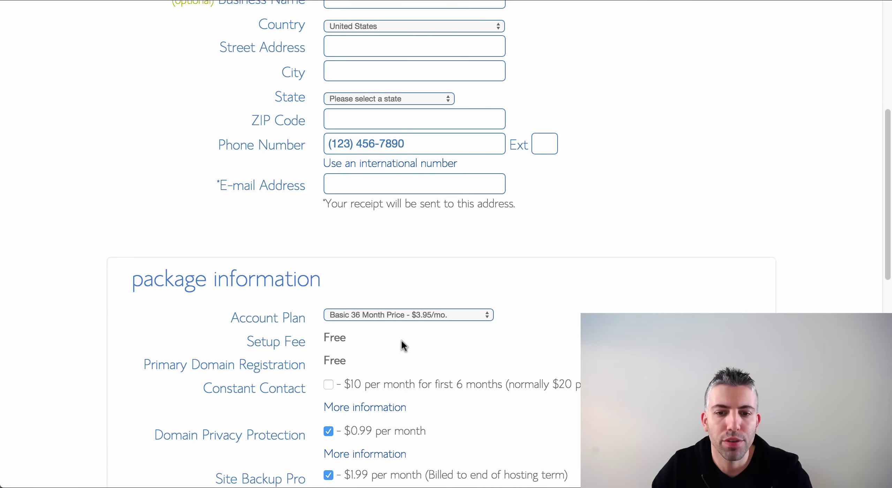
click(374, 204)
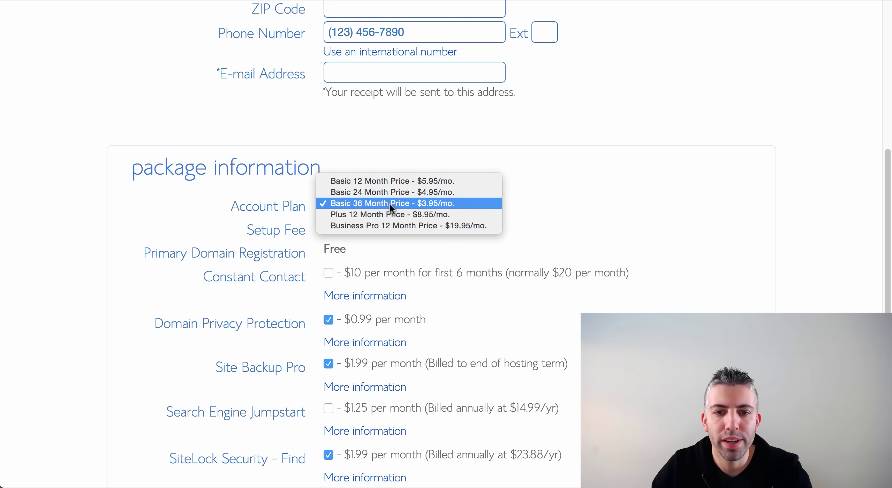
click(443, 182)
Uncheck the Domain Privacy Protection, Site Backup Pro and SiteLock Security add-ons
scroll(440, 191, down, 3)
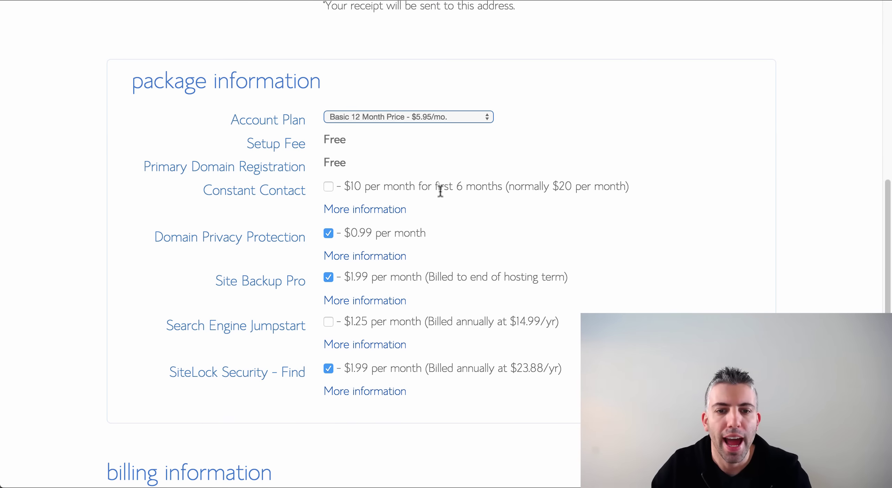
scroll(431, 190, down, 1)
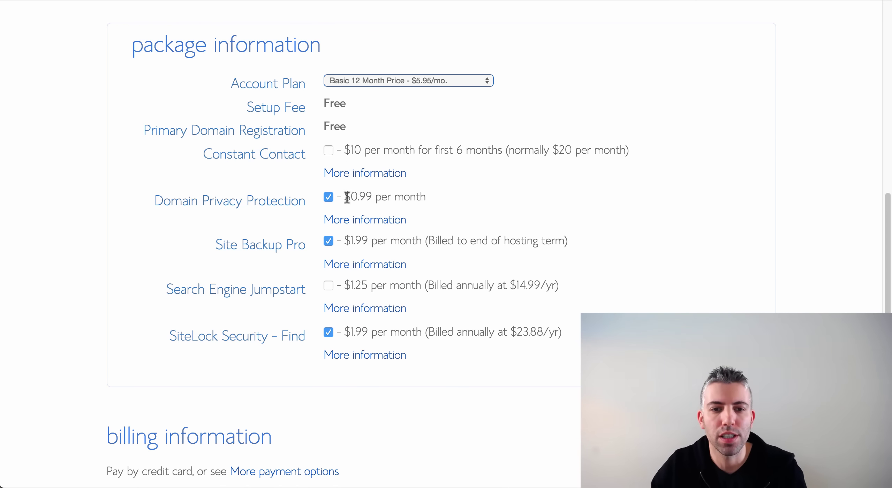
click(329, 198)
click(328, 242)
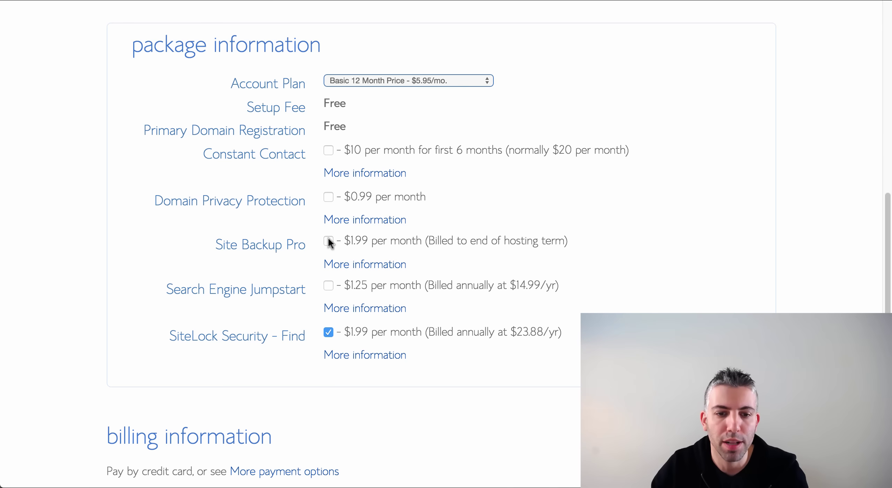
click(328, 333)
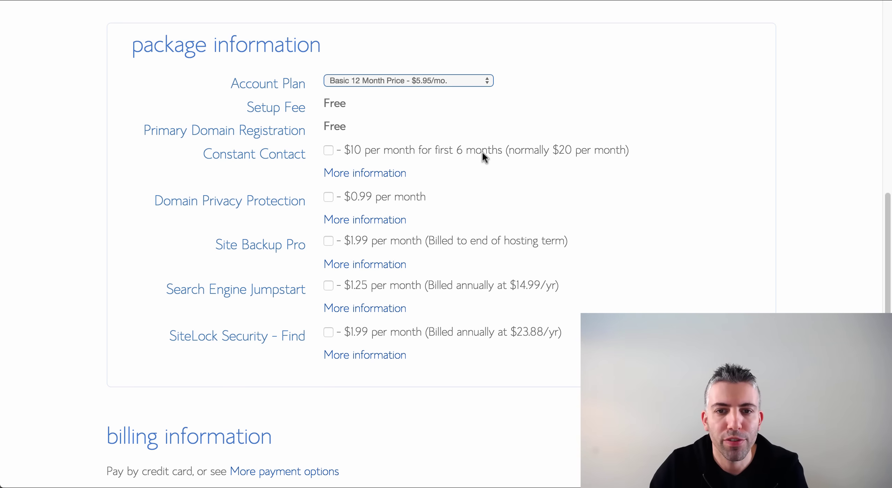
scroll(484, 159, up, 1)
scroll(485, 159, up, 5)
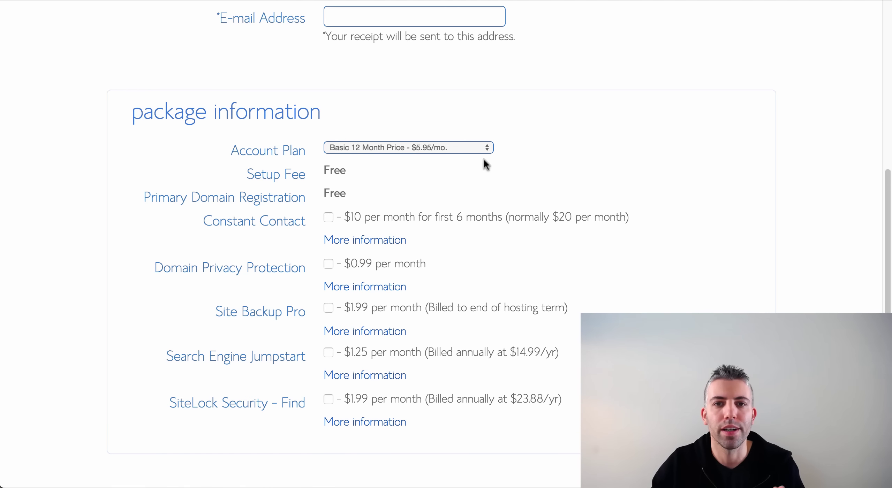
scroll(486, 167, up, 8)
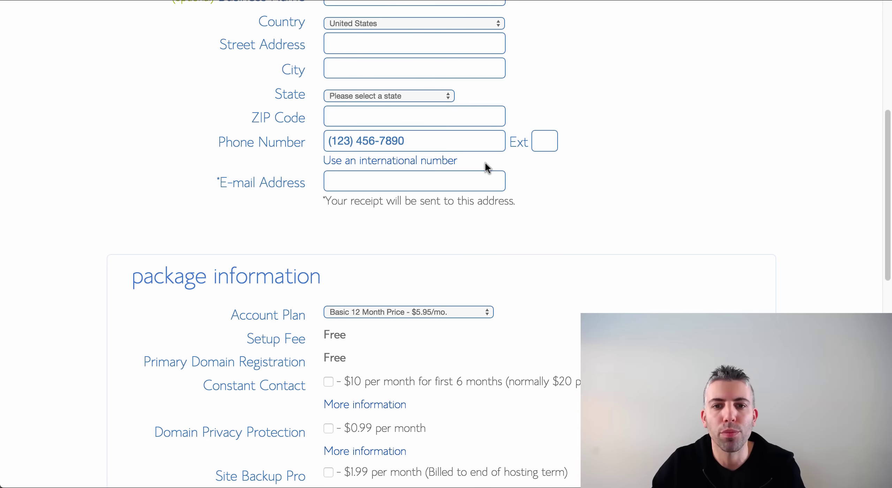
scroll(486, 171, down, 5)
scroll(486, 167, down, 20)
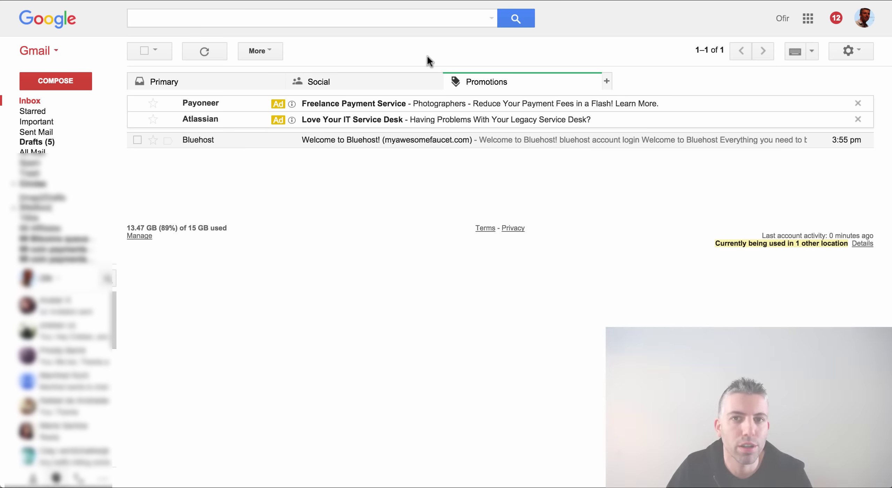
Open the Welcome to Bluehost email and follow its 'change your password' link
click(395, 148)
scroll(392, 139, down, 5)
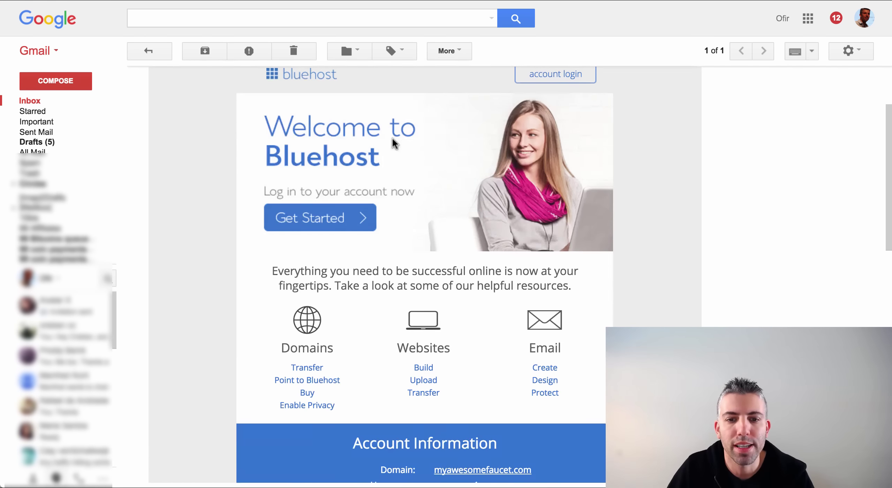
scroll(395, 140, down, 4)
scroll(396, 139, down, 1)
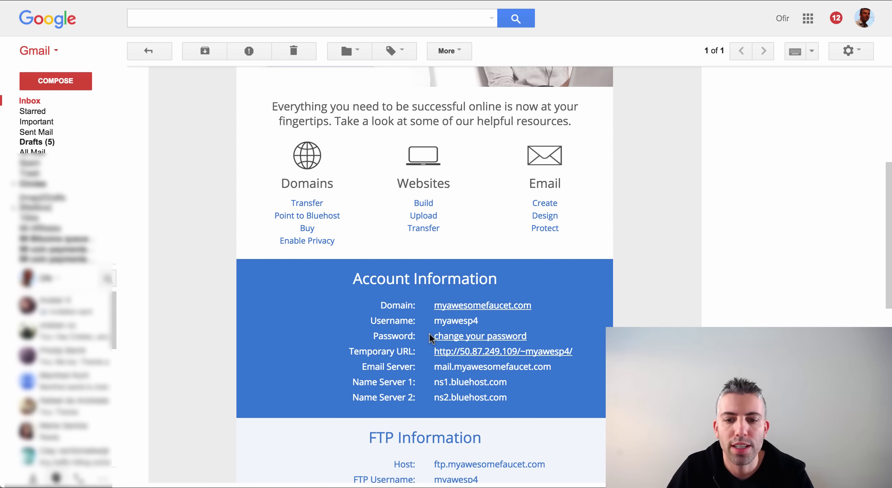
click(460, 341)
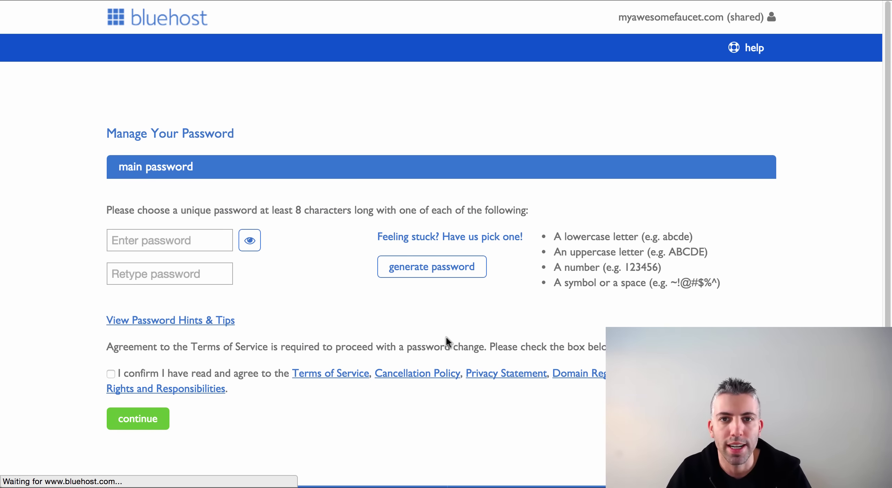
Start entering a new main password for the Bluehost account
click(166, 244)
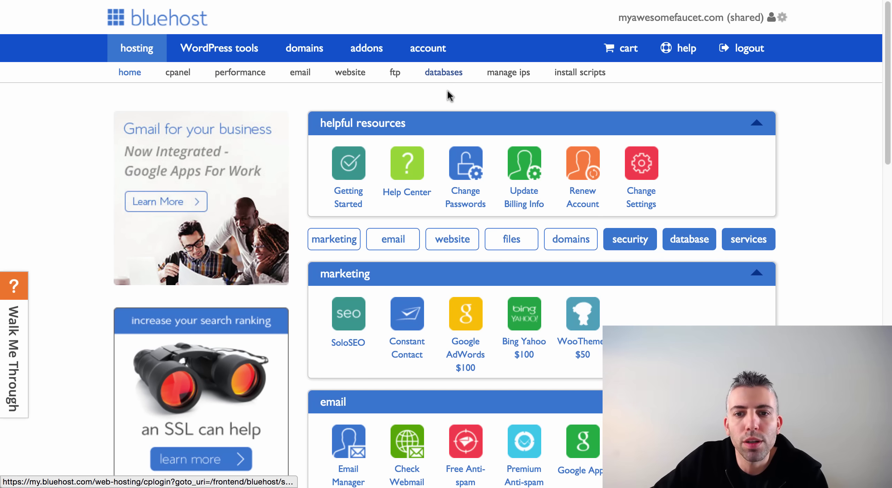
Create the MySQL database awesomefaucet (myawesp4_awesomefaucet) and return to MySQL Databases
click(442, 78)
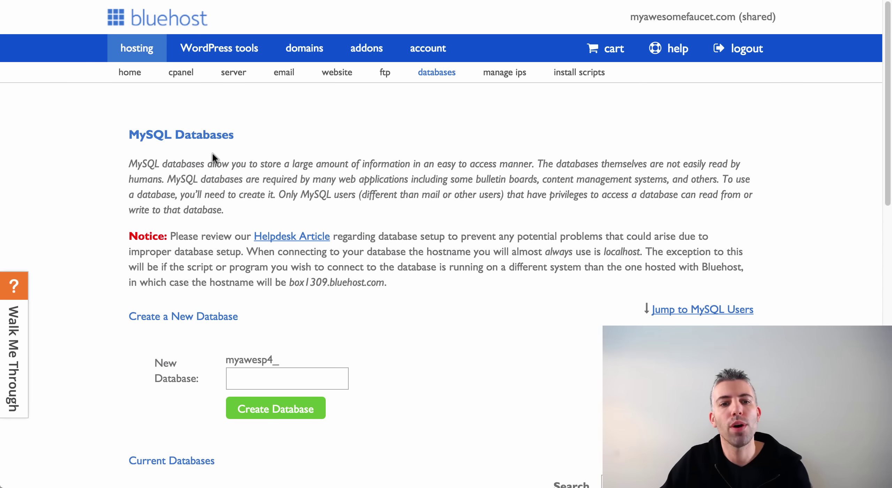
scroll(259, 141, down, 1)
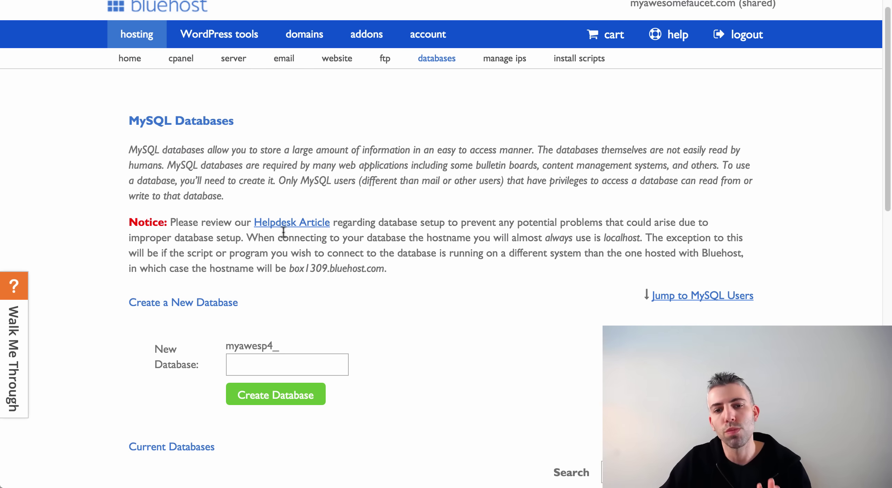
scroll(318, 264, down, 1)
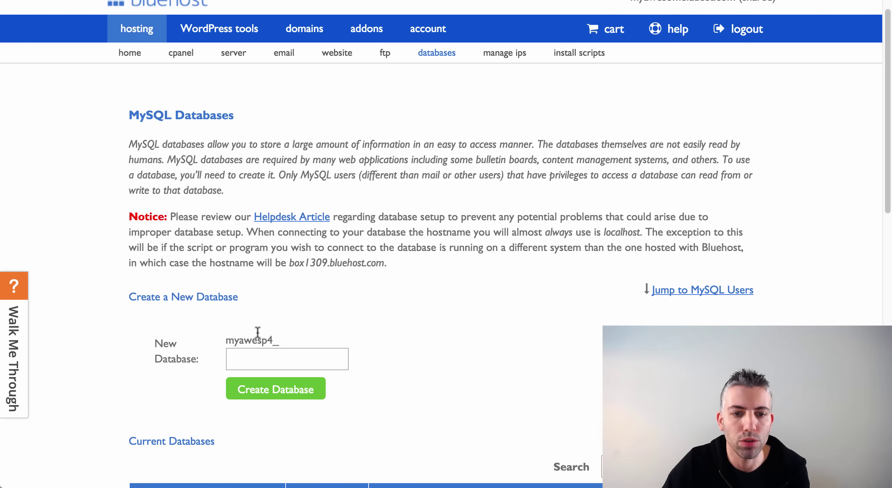
click(246, 358)
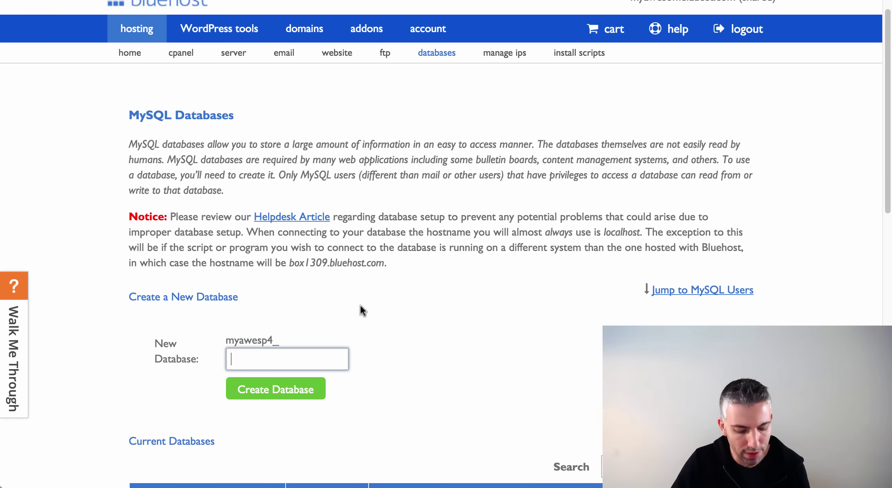
text(awes)
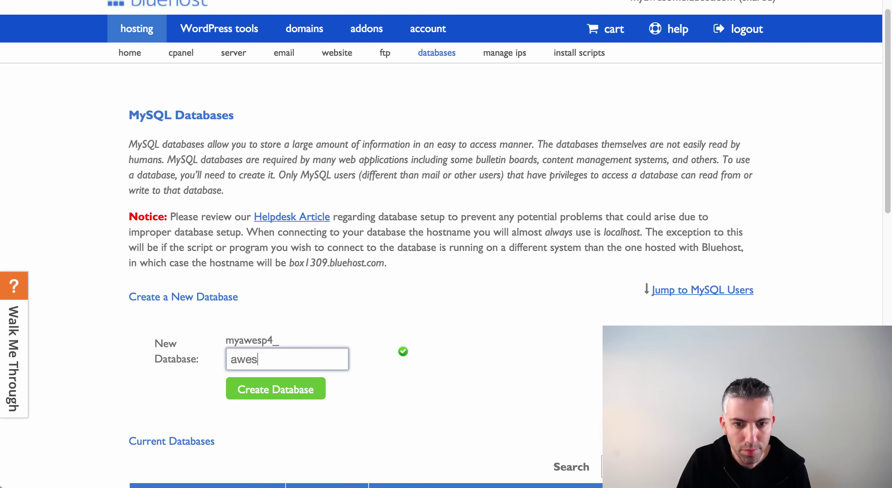
text(omefaucet)
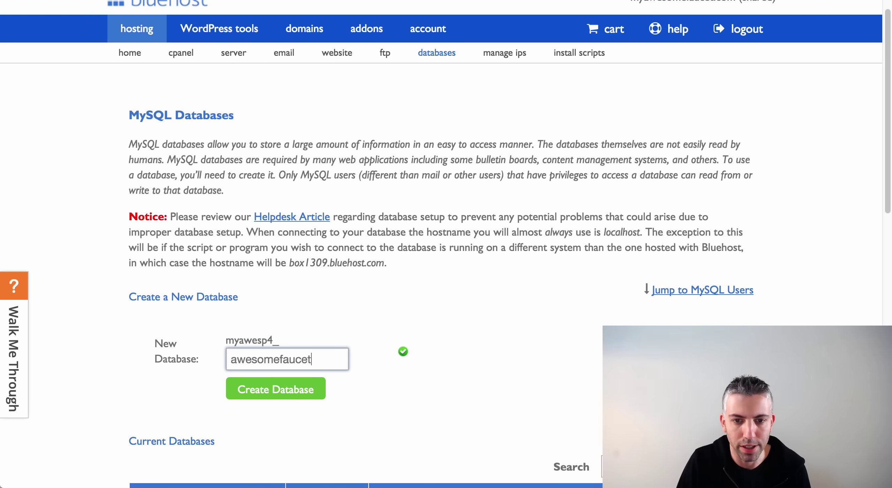
click(294, 387)
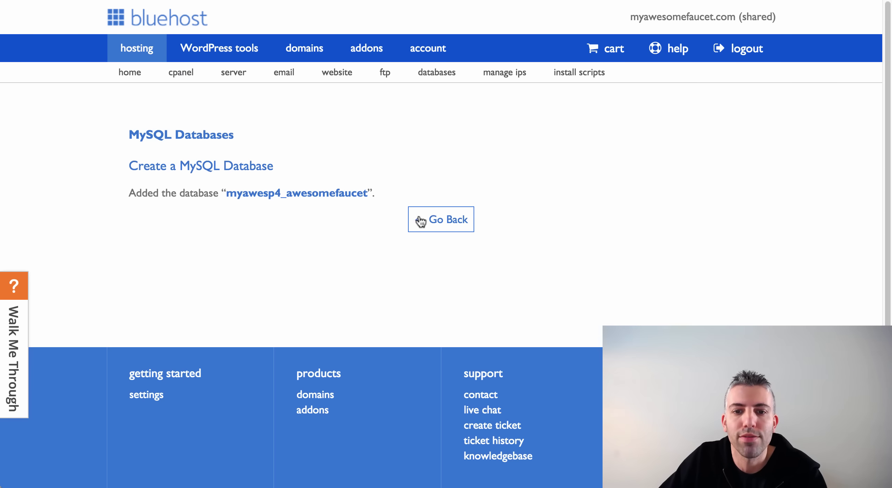
click(445, 222)
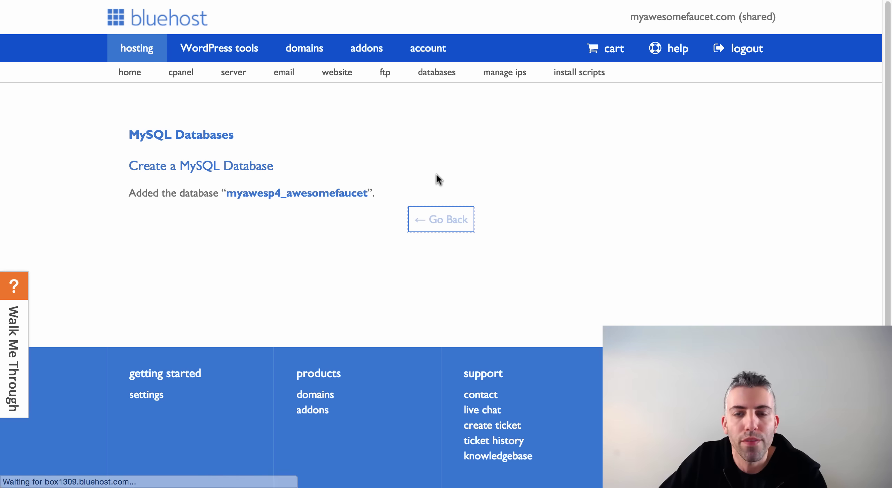
Add MySQL user 'faucet' (myawesp4_faucet) with a Password Generator password, then go back
scroll(427, 209, down, 5)
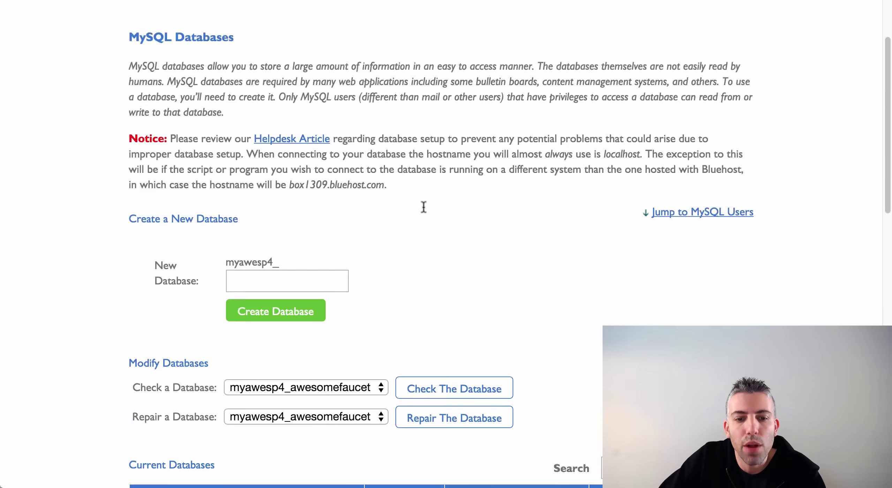
scroll(424, 131, down, 9)
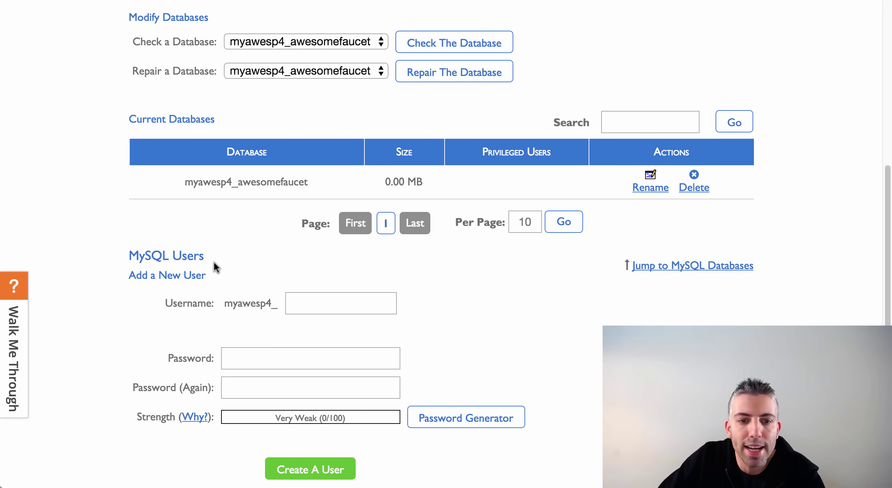
click(319, 308)
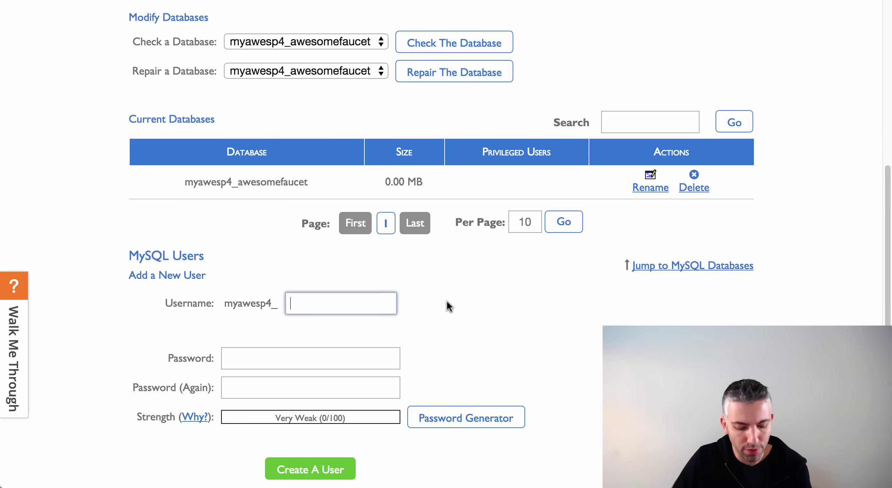
text(faucetu)
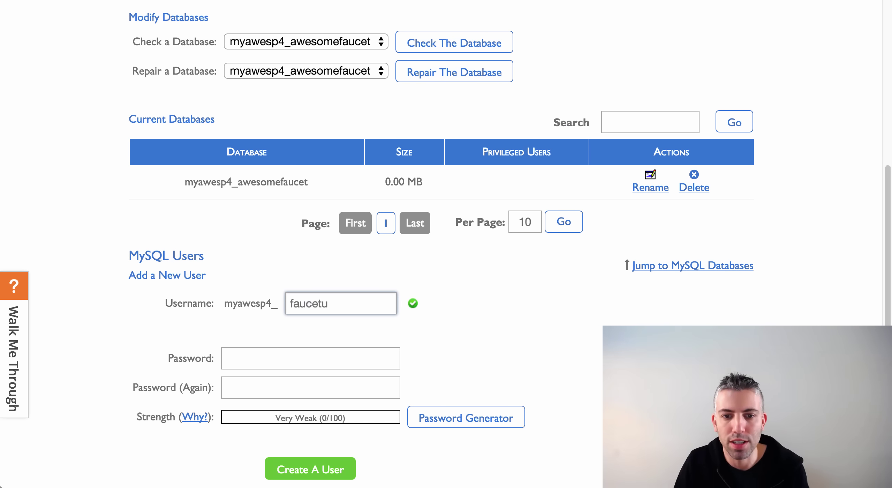
key(BackSpace)
key(BackSpace)
text(t)
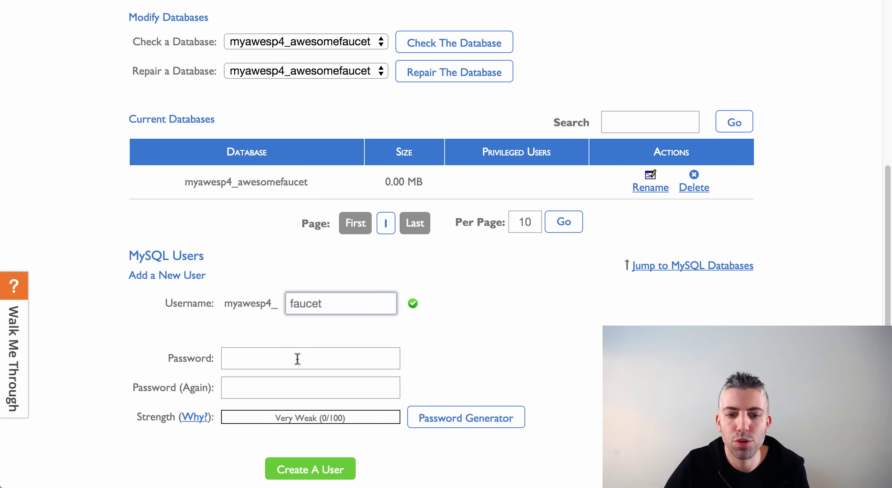
click(455, 417)
click(407, 217)
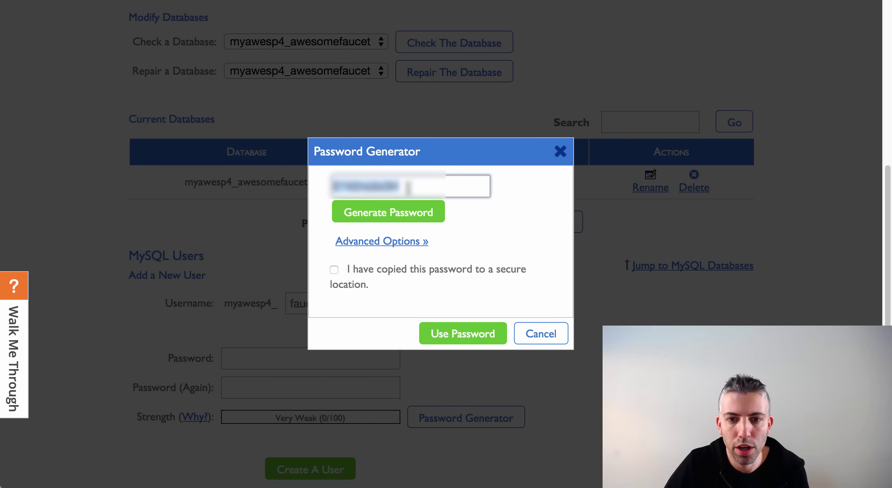
click(335, 271)
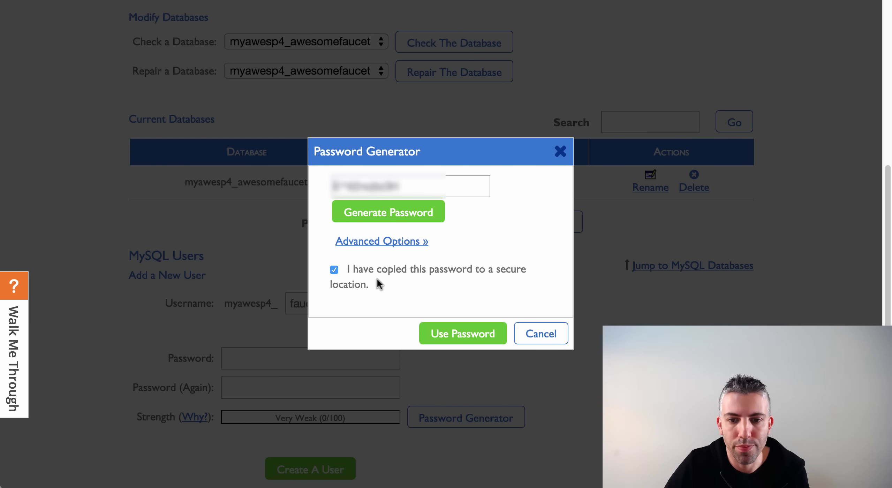
click(450, 334)
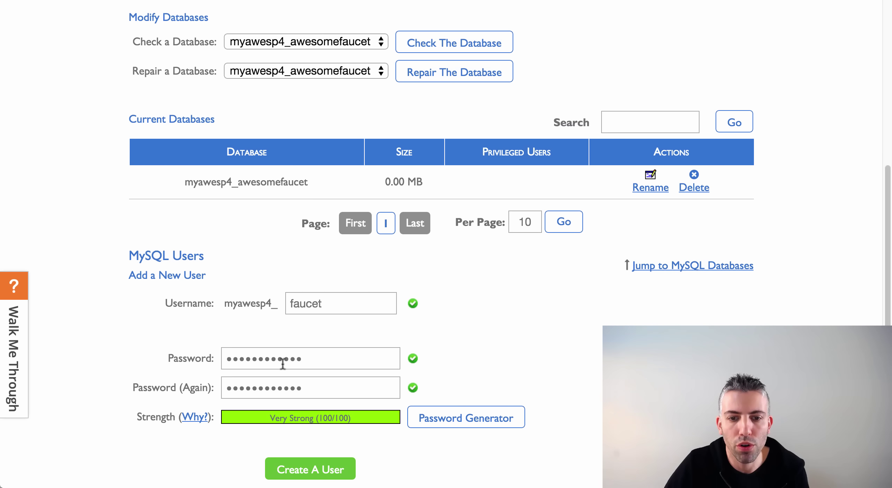
click(302, 476)
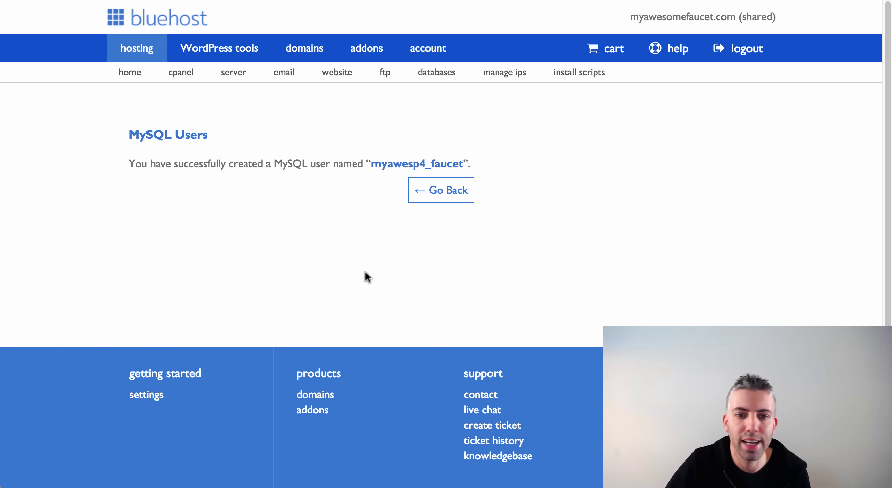
click(426, 189)
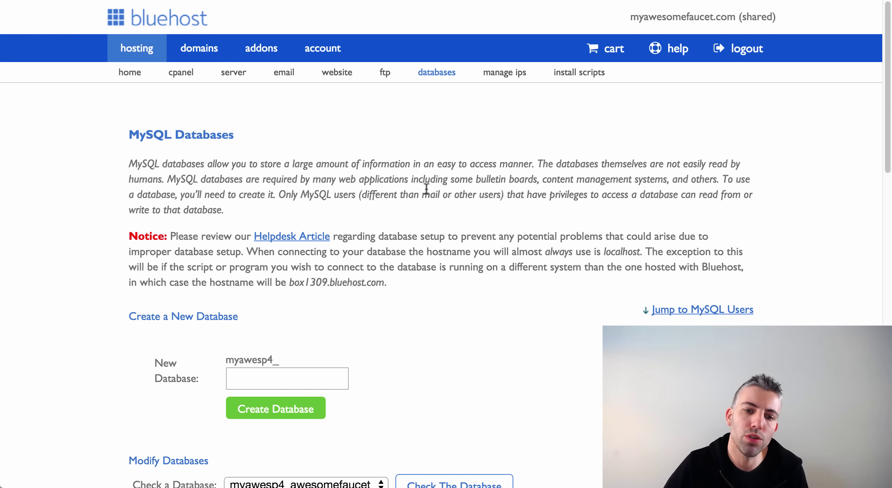
Add user myawesp4_faucet to the myawesp4_awesomefaucet database
scroll(429, 183, down, 2)
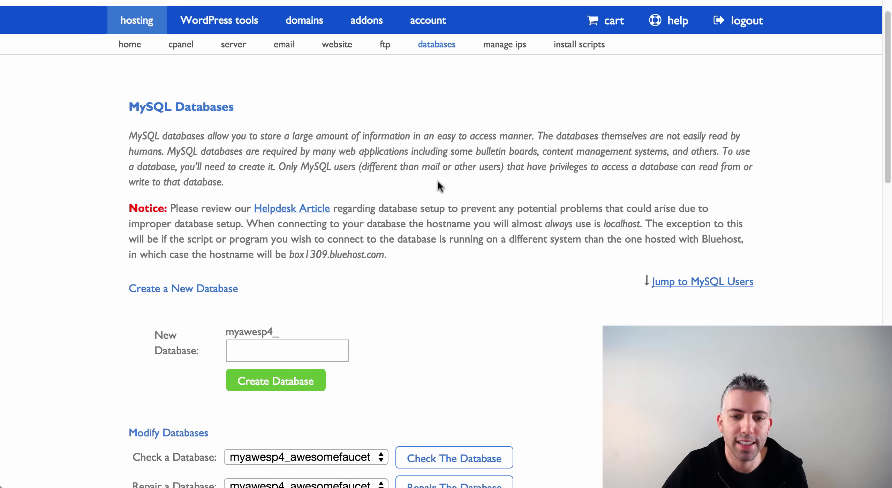
scroll(436, 178, down, 20)
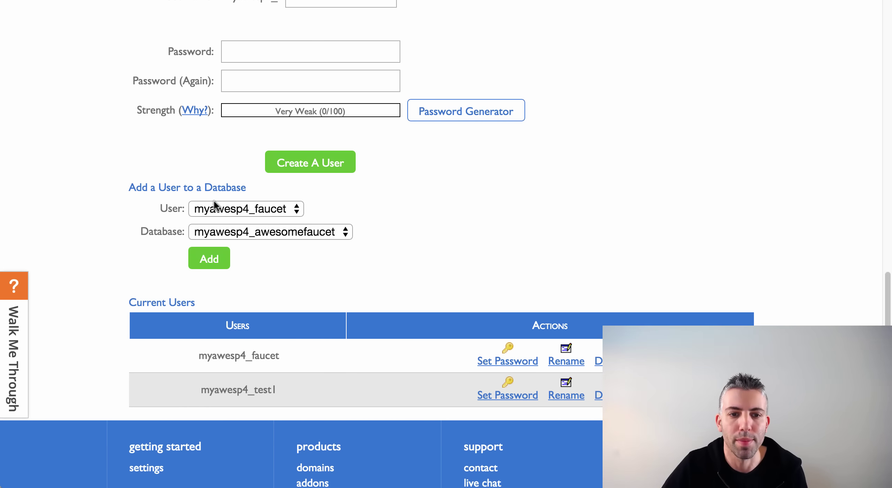
click(222, 214)
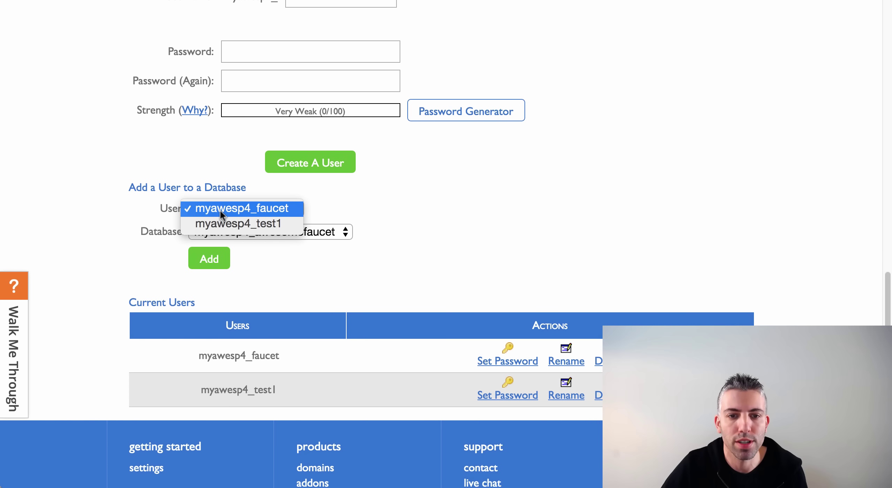
click(223, 209)
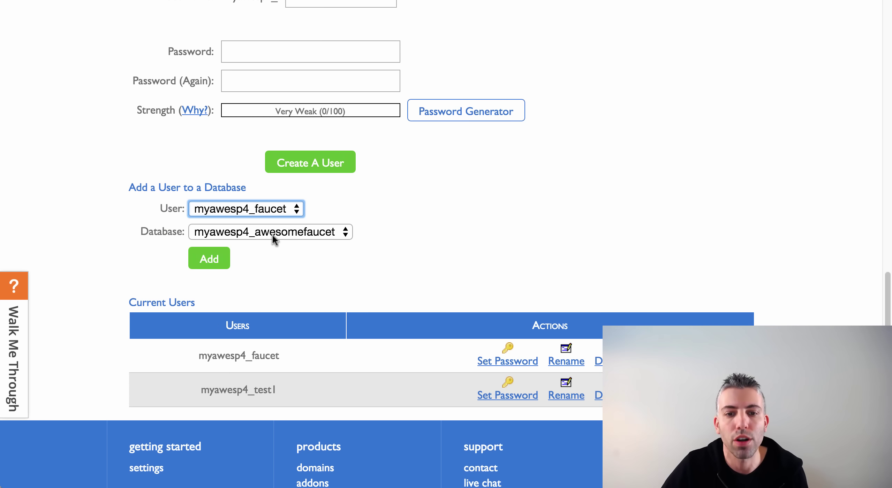
click(219, 259)
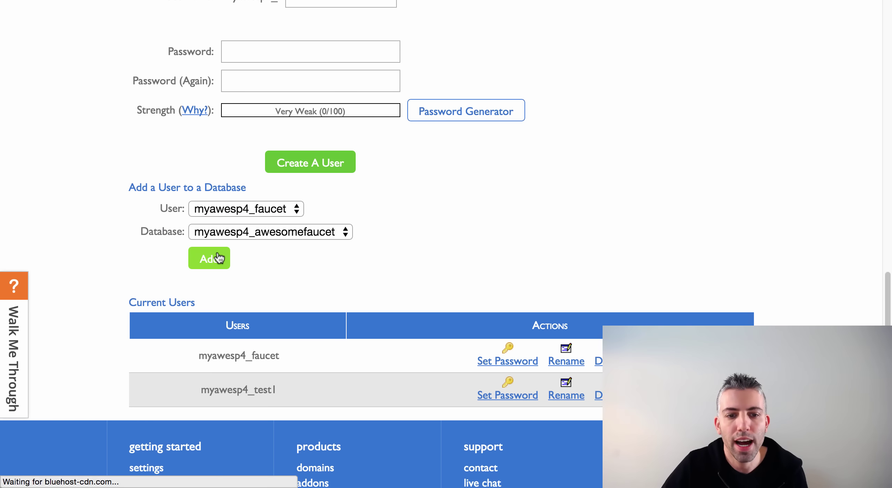
Grant ALL PRIVILEGES to the user, save the changes and return to MySQL Databases
scroll(521, 195, down, 1)
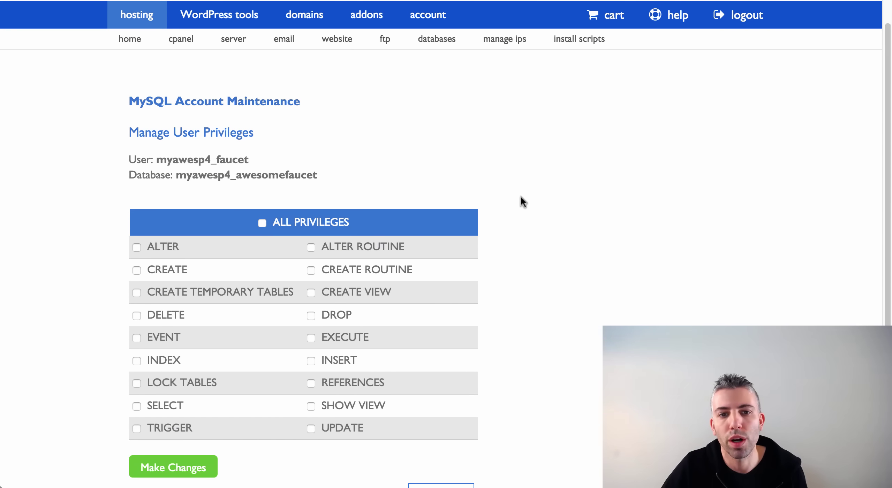
click(262, 223)
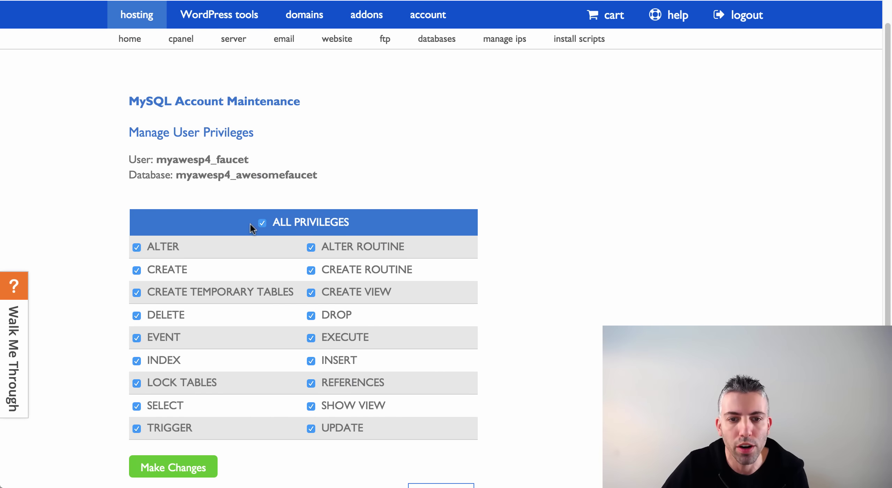
scroll(244, 244, down, 2)
click(187, 398)
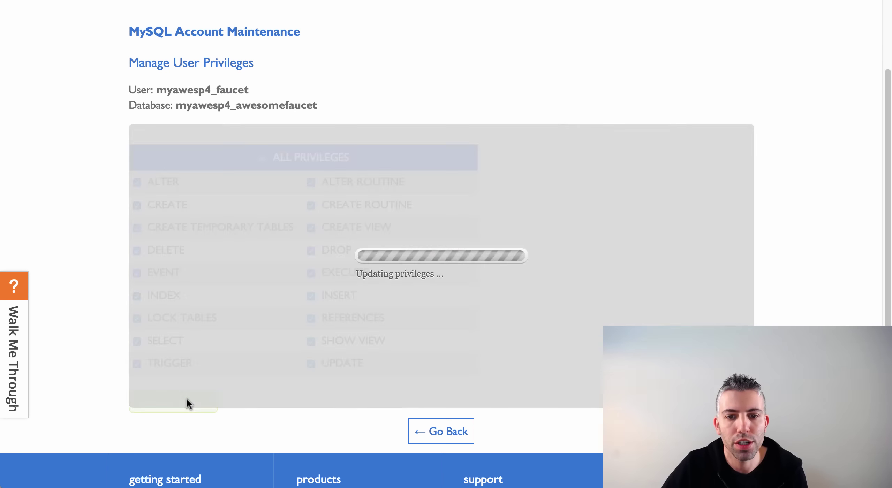
scroll(318, 422, down, 1)
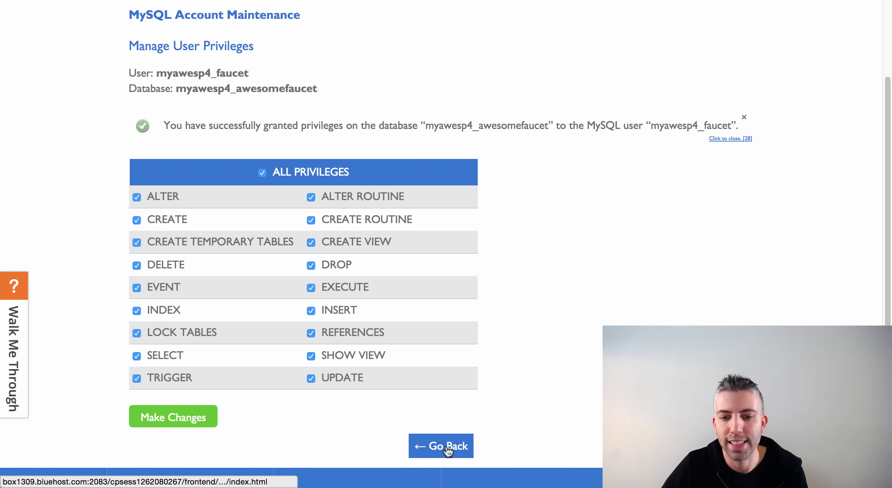
click(448, 450)
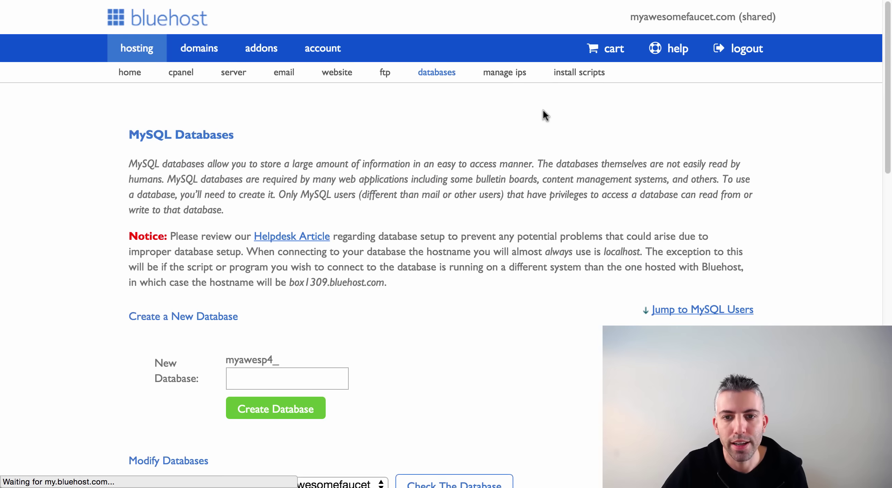
scroll(543, 110, down, 8)
scroll(543, 112, down, 8)
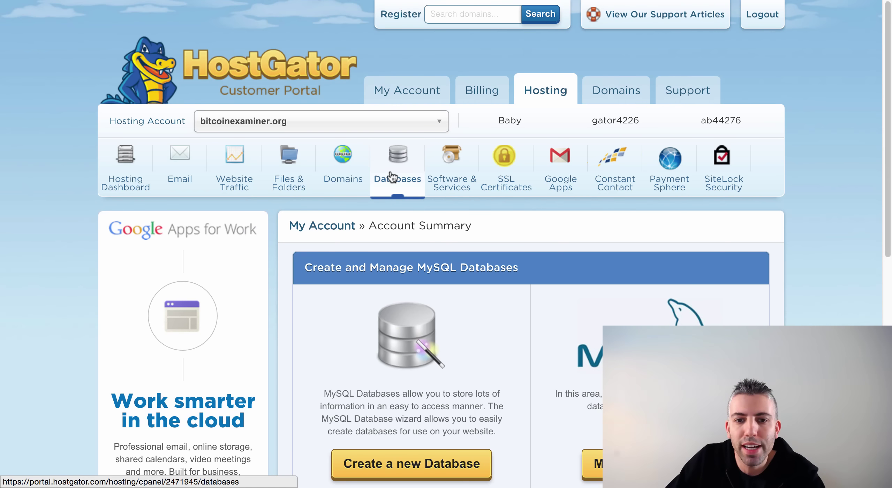
Create a new database named awesomefaucet with HostGator's database wizard
scroll(404, 176, down, 3)
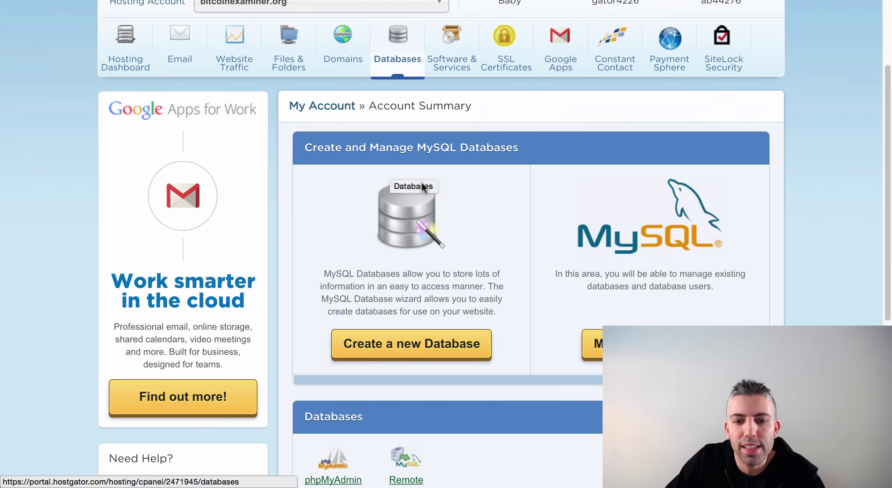
click(435, 340)
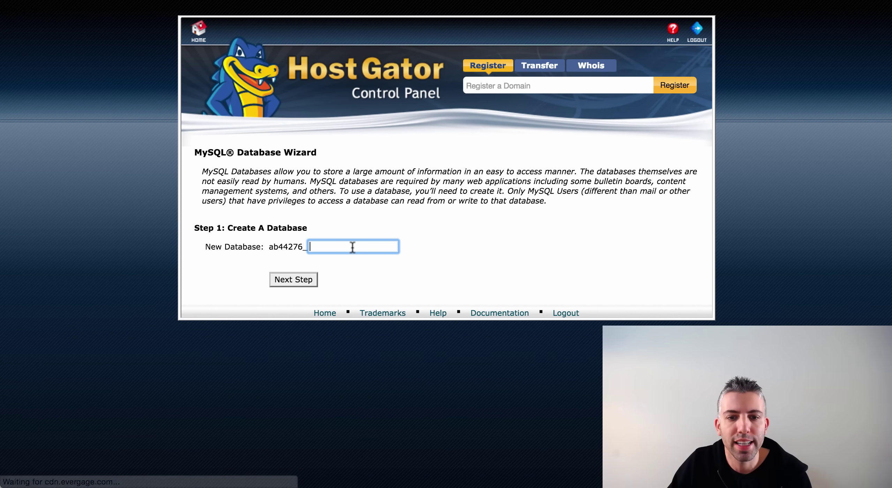
text(awes)
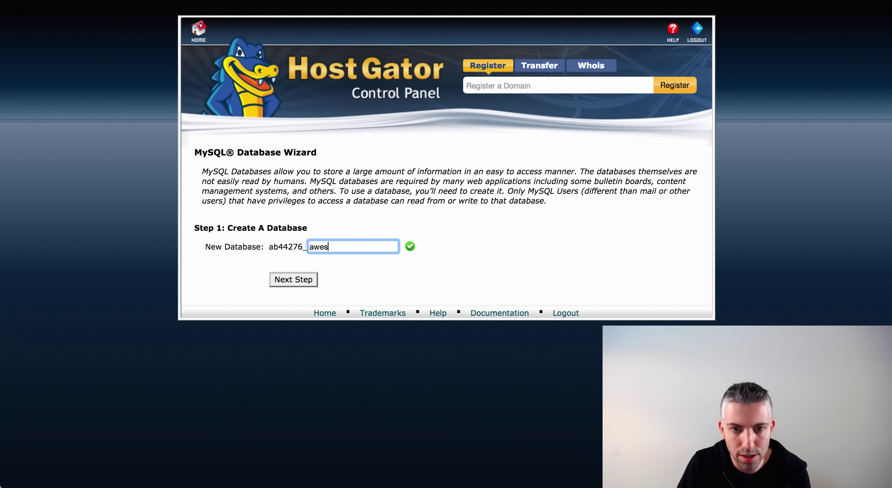
text(omefaucet)
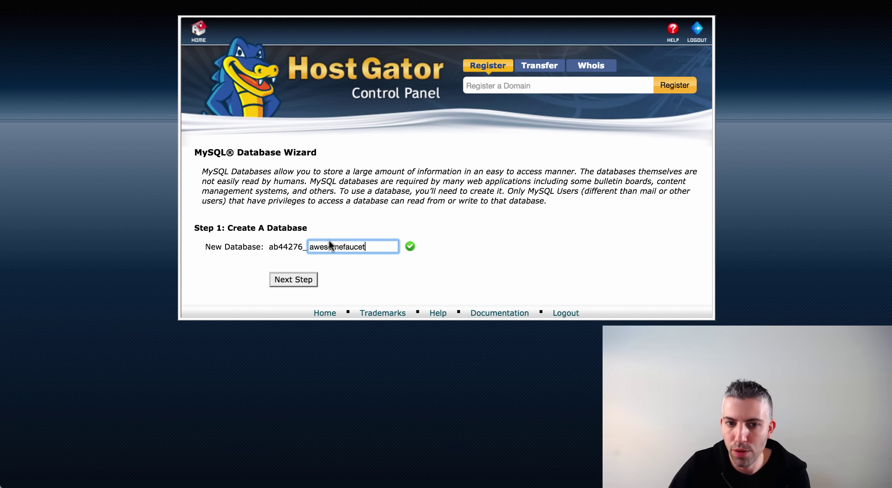
click(294, 280)
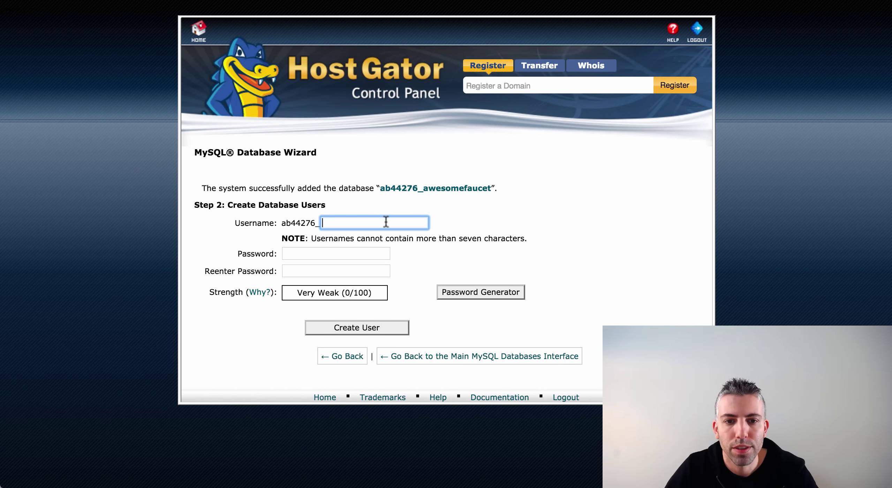
Create database user 'faucet' using the pasted password in both password fields
text(faucet)
key(Tab)
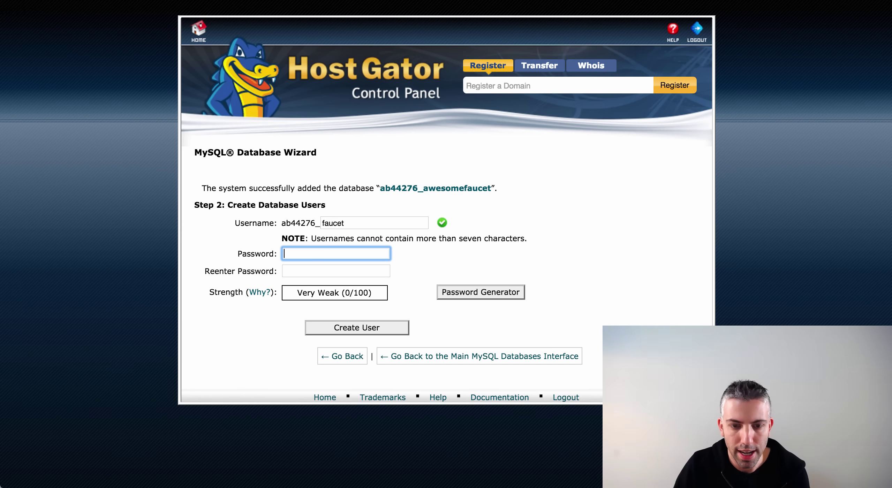
key(super+v)
click(307, 269)
key(super+v)
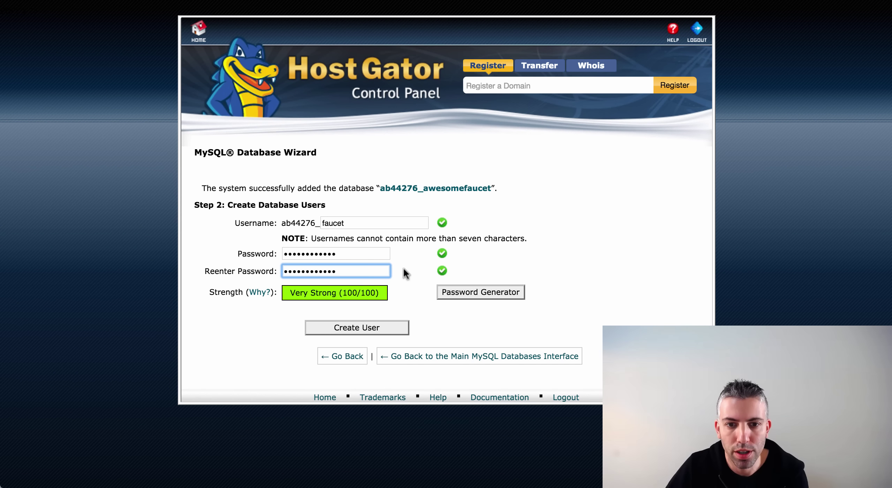
click(363, 328)
scroll(226, 399, down, 3)
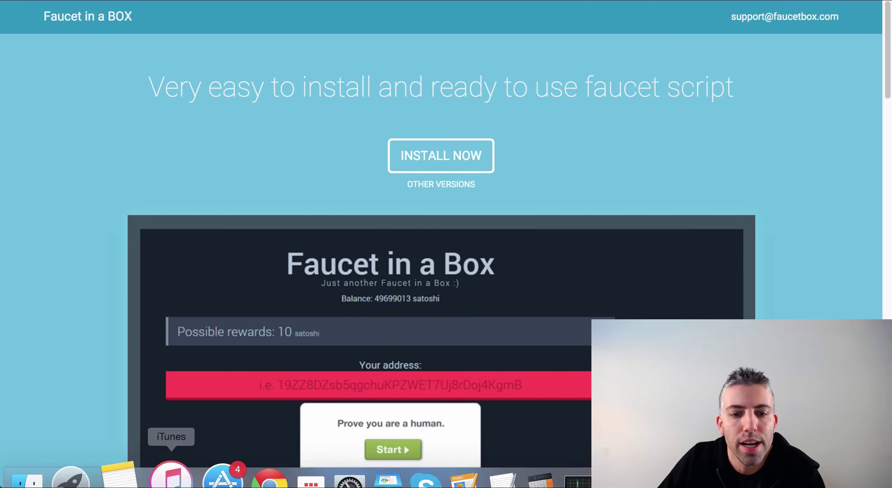
Open config.php from the faucetinabox-r62 3 folder in TextMate via Open With
click(64, 458)
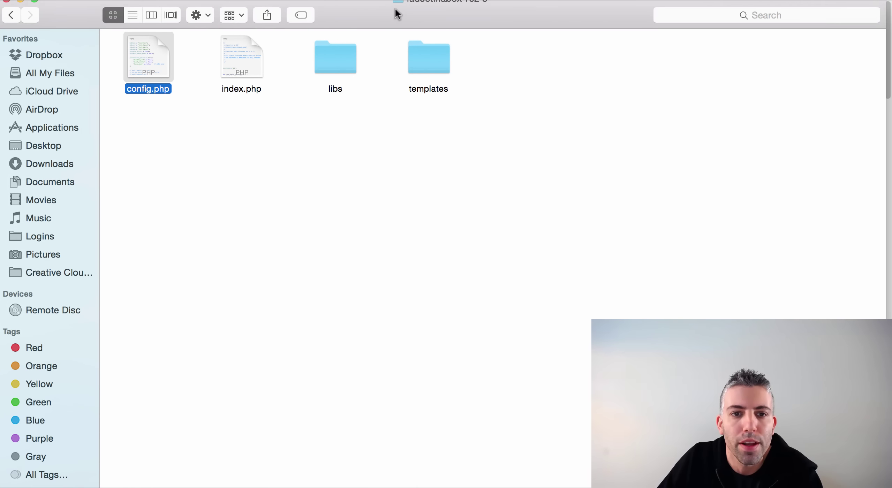
click(159, 138)
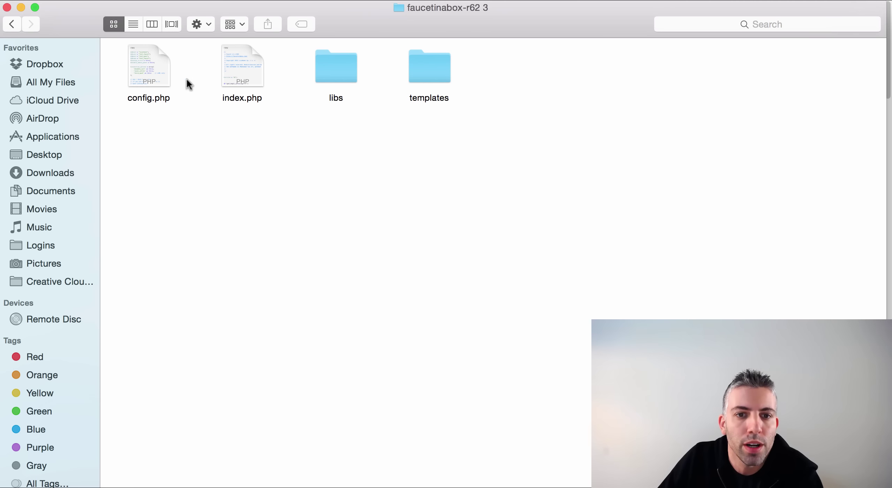
right_click(166, 74)
mouse_move(227, 93)
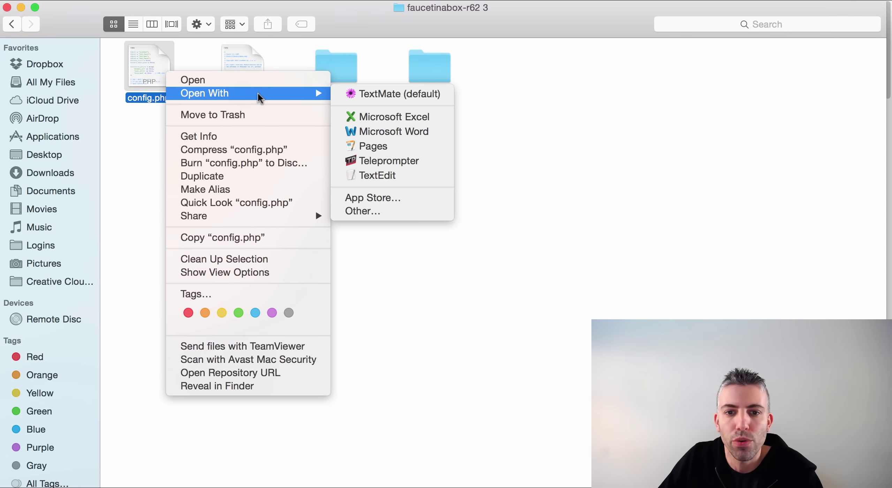
click(384, 98)
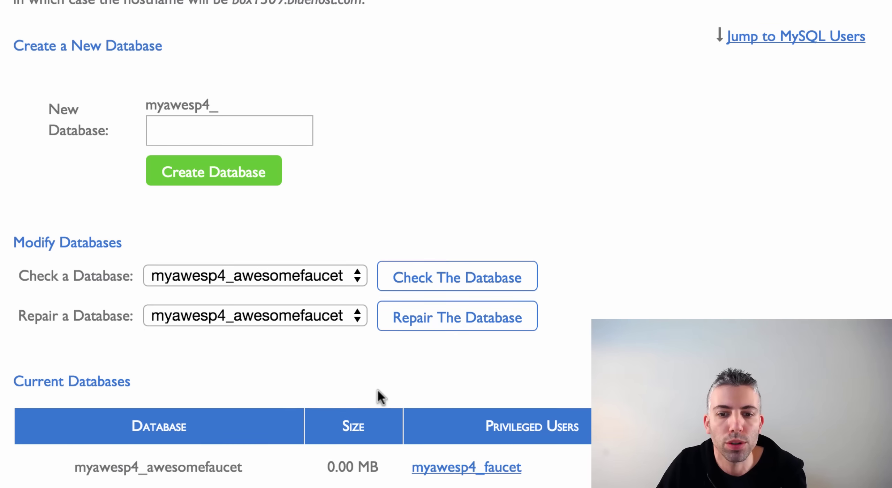
Replace the test_faucet user and database values with myawesp4_faucet and myawesp4_awesomefaucet
scroll(383, 401, down, 1)
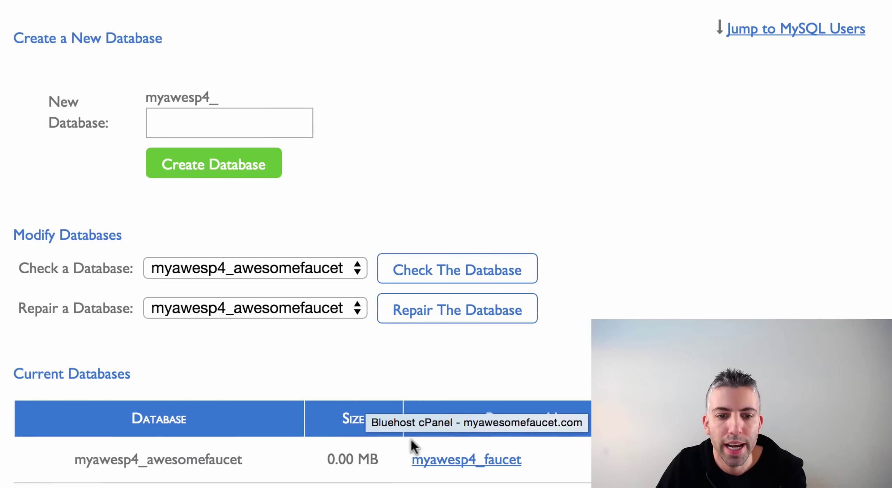
drag(412, 461, 522, 467)
key(ctrl+c)
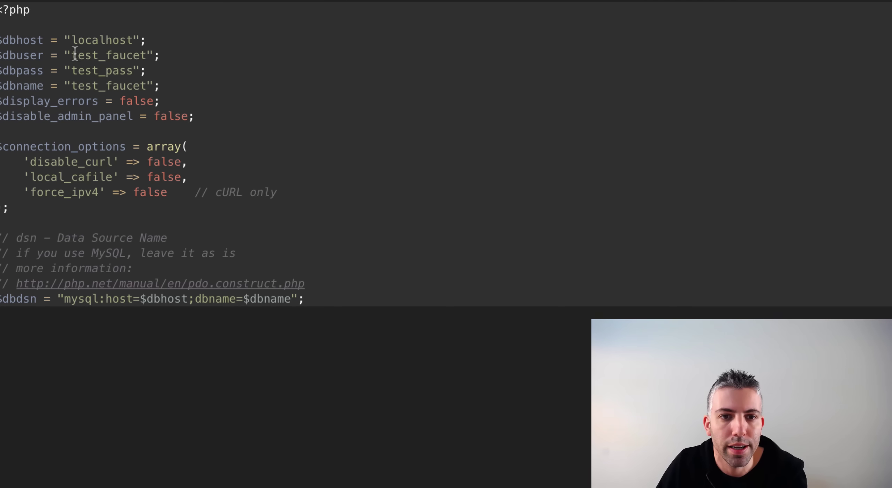
drag(72, 56, 145, 63)
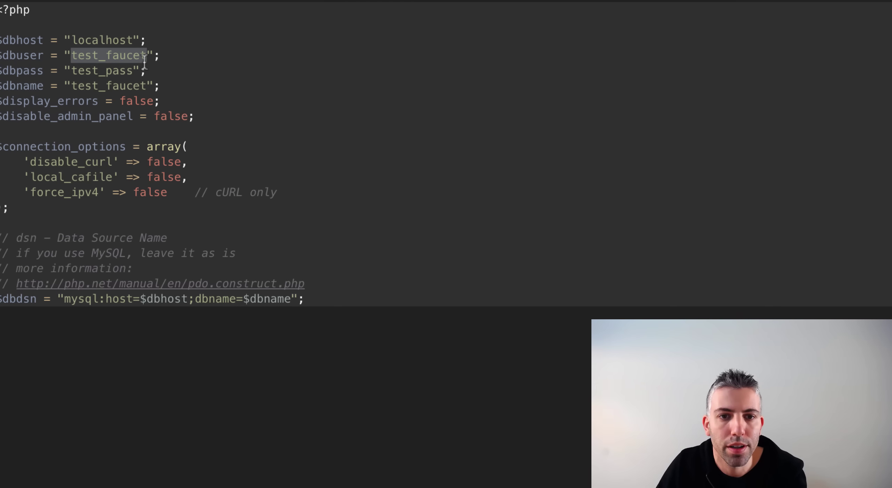
key(ctrl+v)
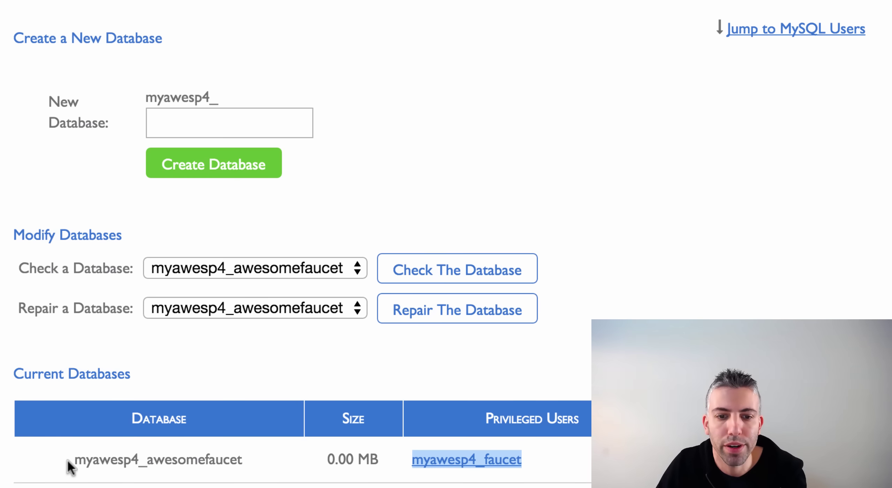
drag(68, 461, 253, 454)
key(ctrl+c)
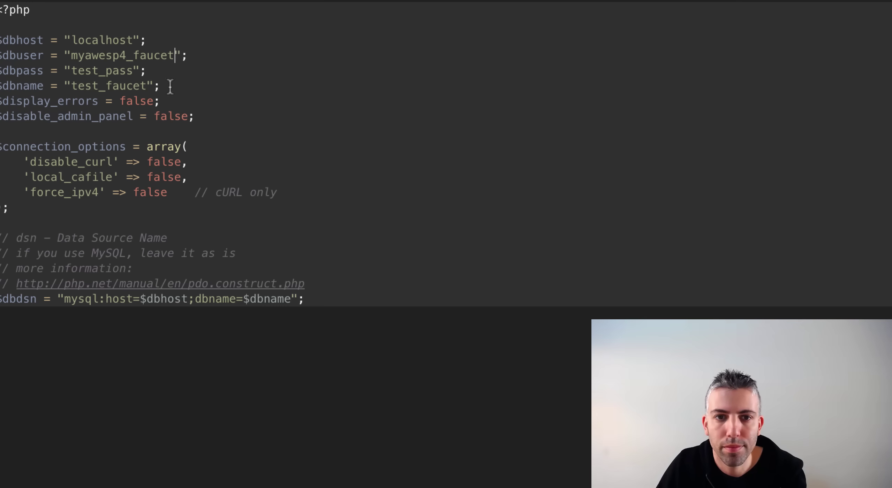
drag(71, 86, 146, 86)
key(ctrl+v)
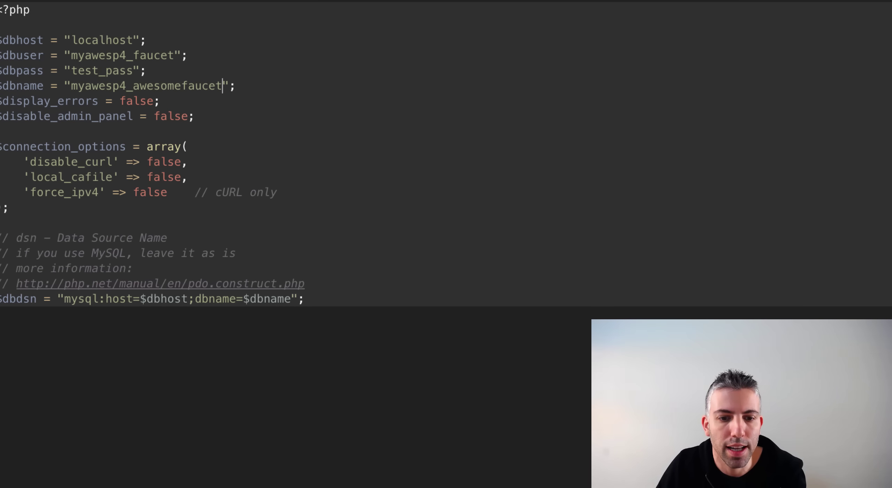
Paste the generated database password over the test_pass placeholder
key(super+Tab)
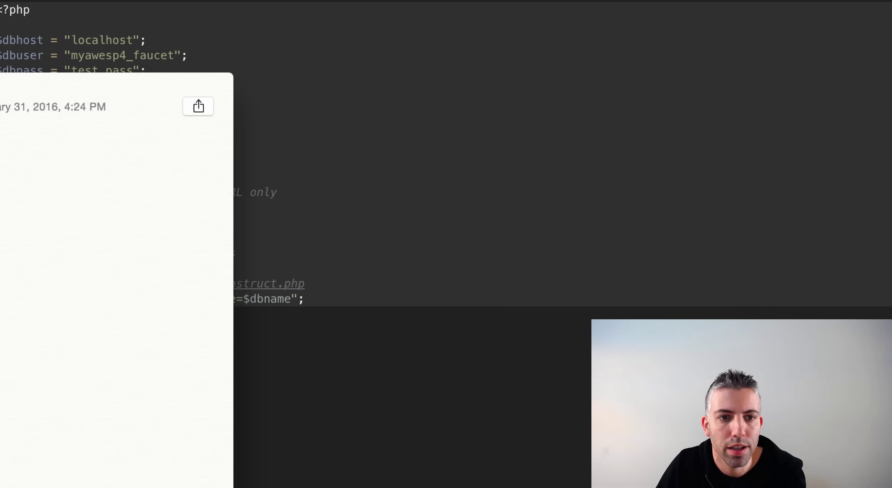
key(super+Tab)
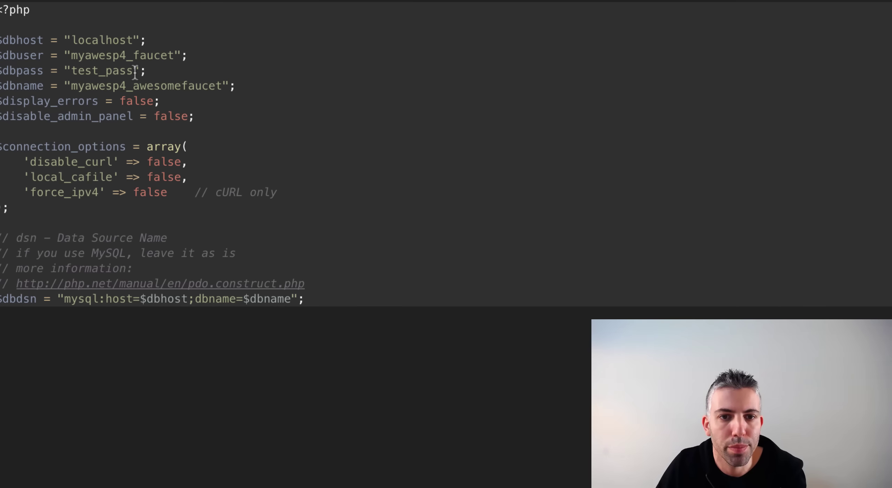
drag(133, 72, 72, 74)
key(ctrl+v)
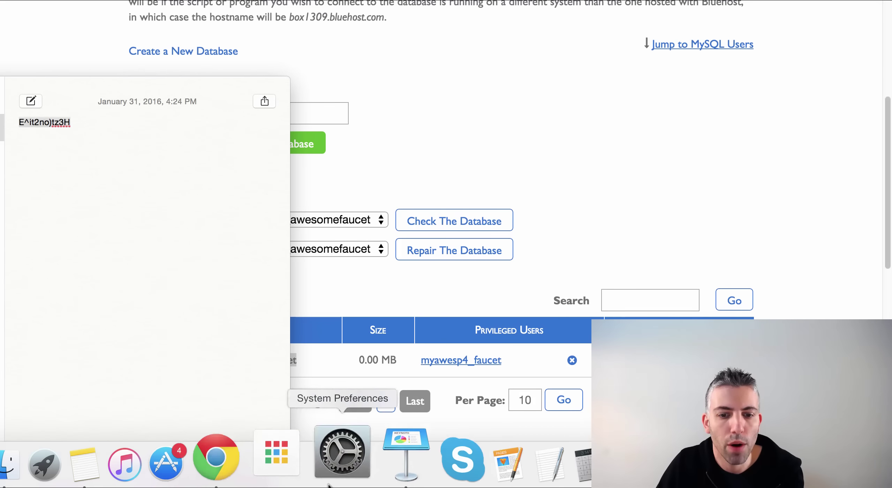
click(42, 456)
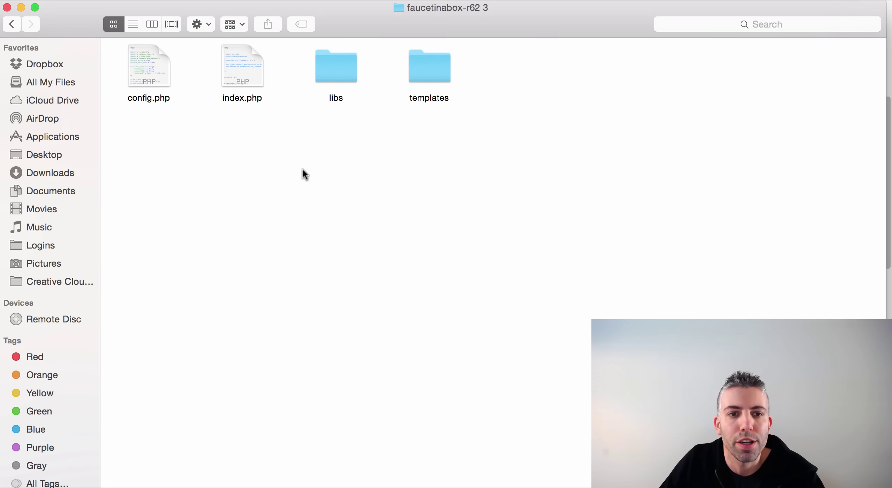
Select all four Faucet in a Box files and folders in Finder
drag(524, 157, 142, 47)
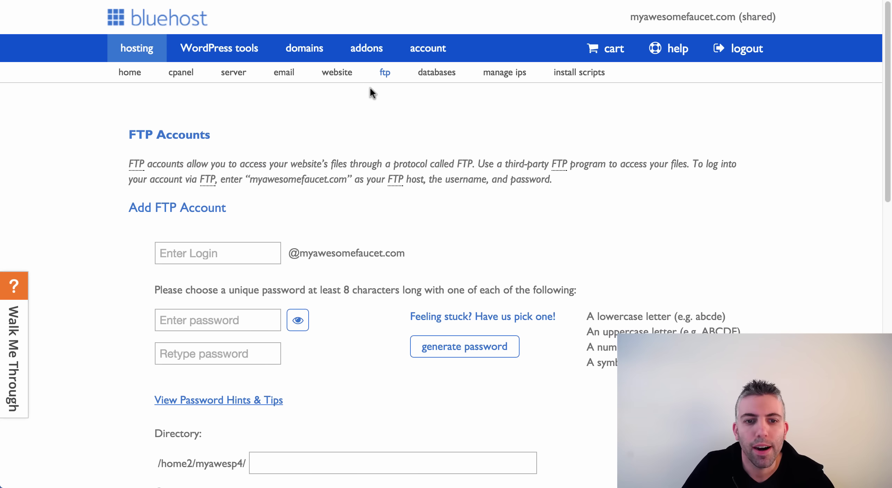
Create an FTP account with login 'admin' for the public_html directory
scroll(349, 112, down, 2)
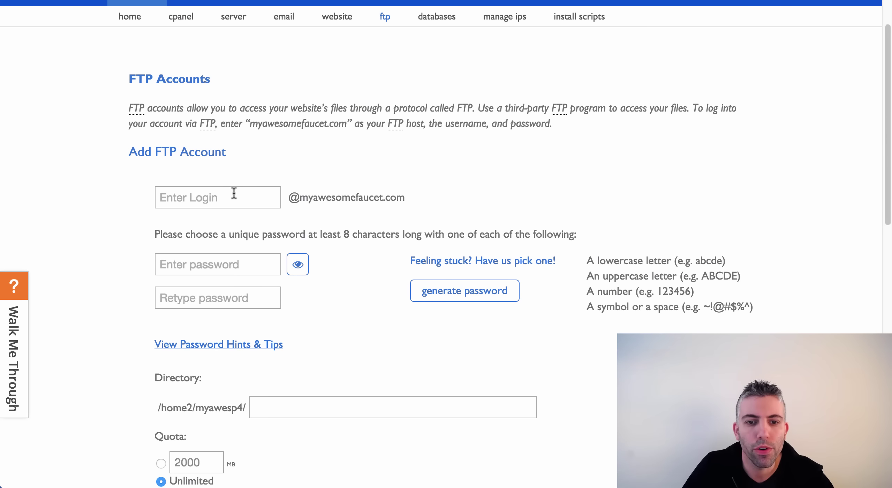
click(234, 193)
text(as)
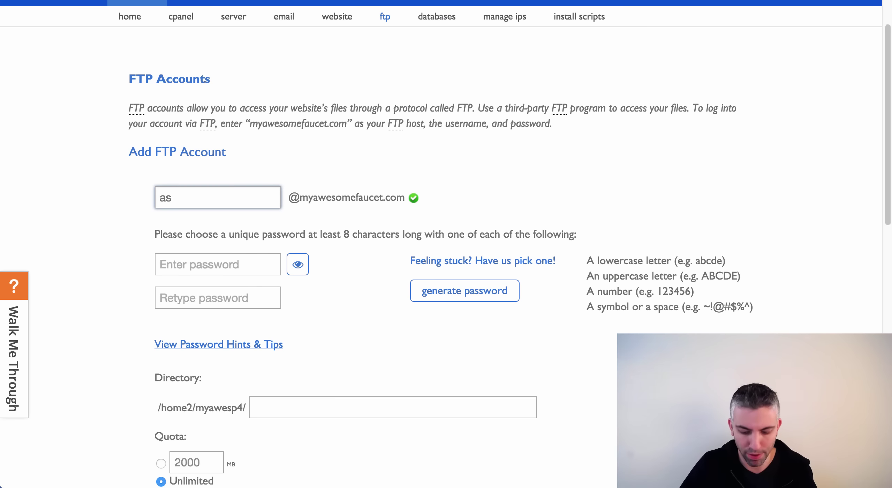
key(BackSpace)
text(dmin)
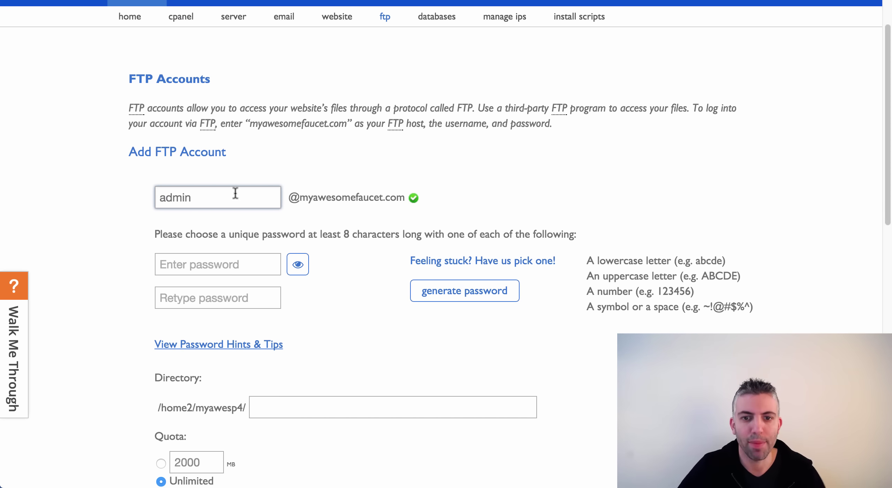
scroll(167, 251, down, 1)
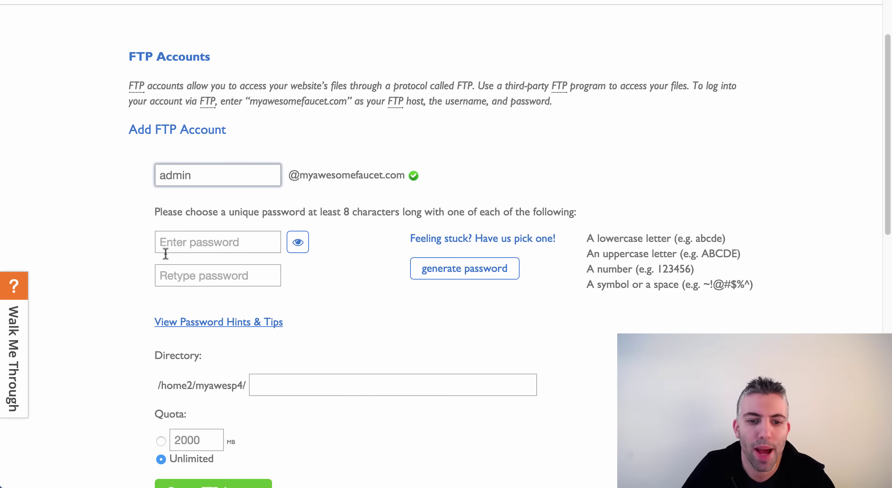
scroll(166, 254, down, 2)
click(272, 345)
text(pu)
click(283, 369)
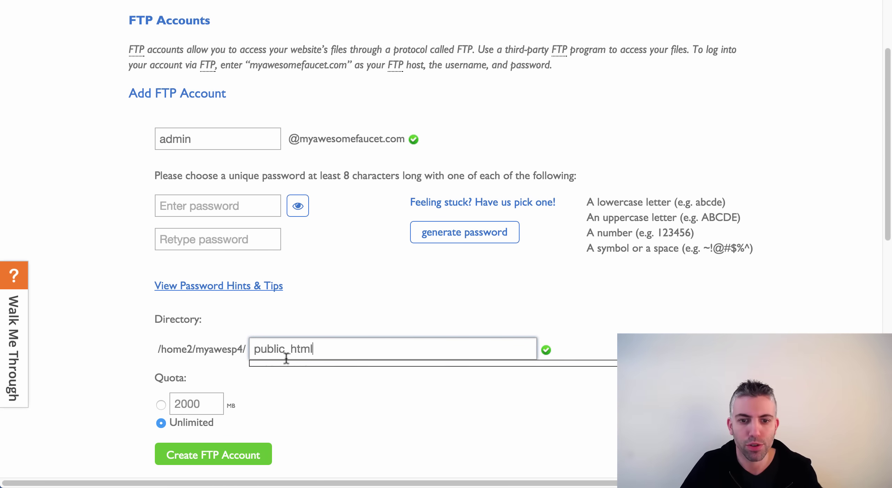
scroll(309, 294, down, 4)
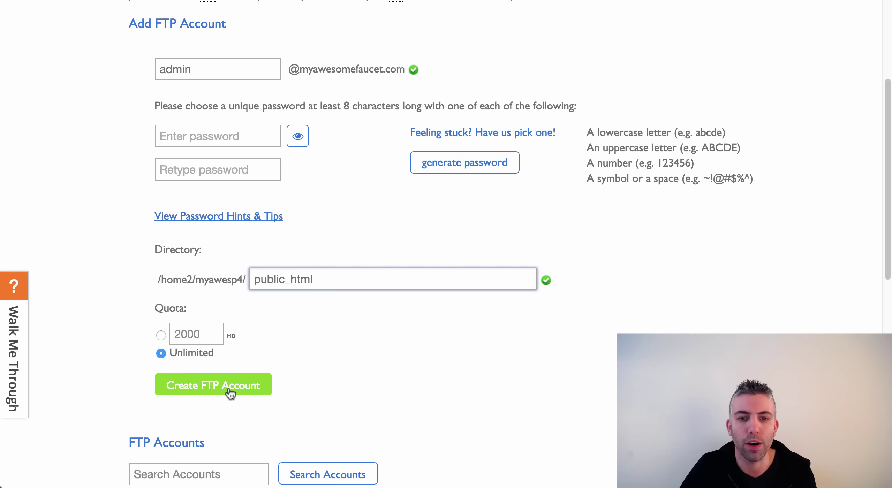
click(204, 386)
scroll(297, 345, down, 10)
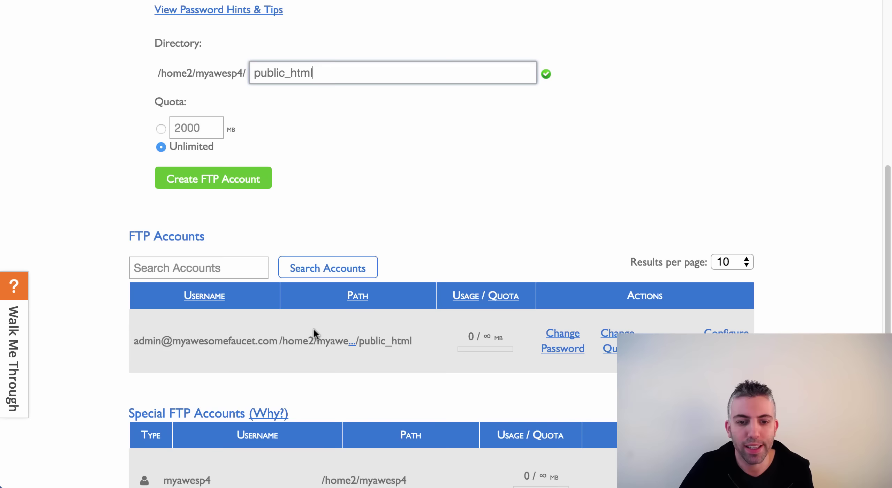
scroll(313, 332, down, 3)
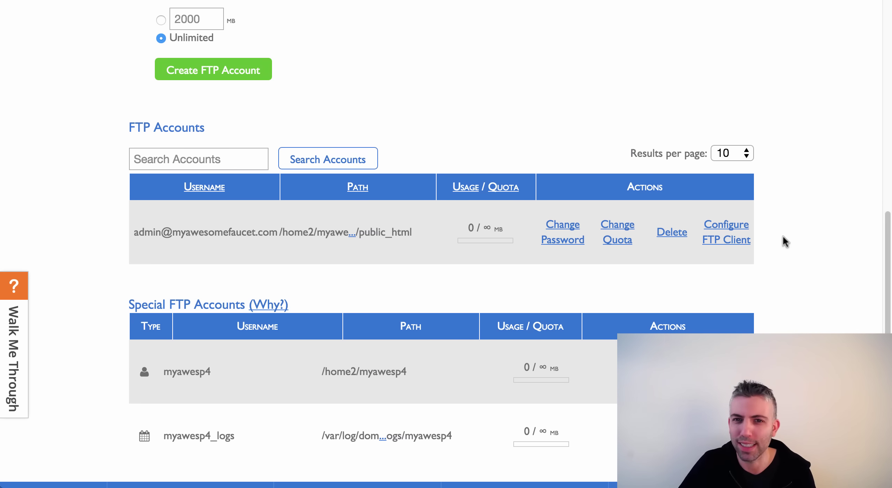
Show the new account's FTP connection settings and launch FileZilla
click(713, 240)
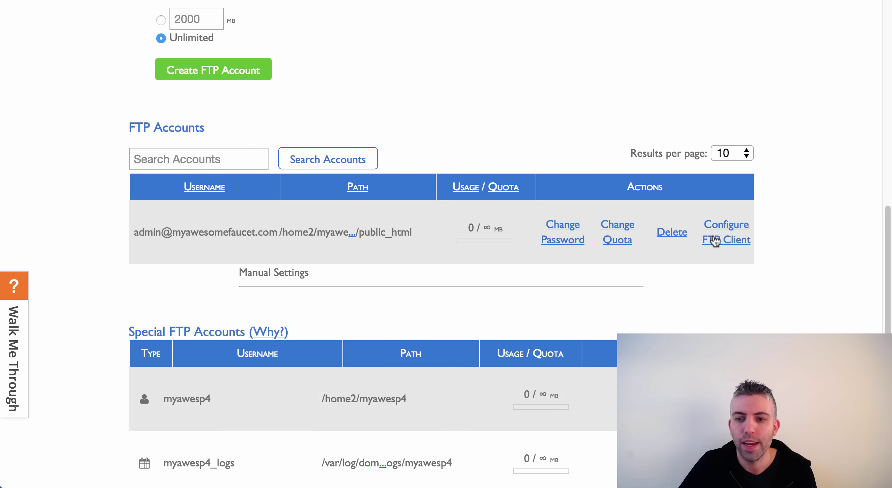
scroll(719, 237, down, 1)
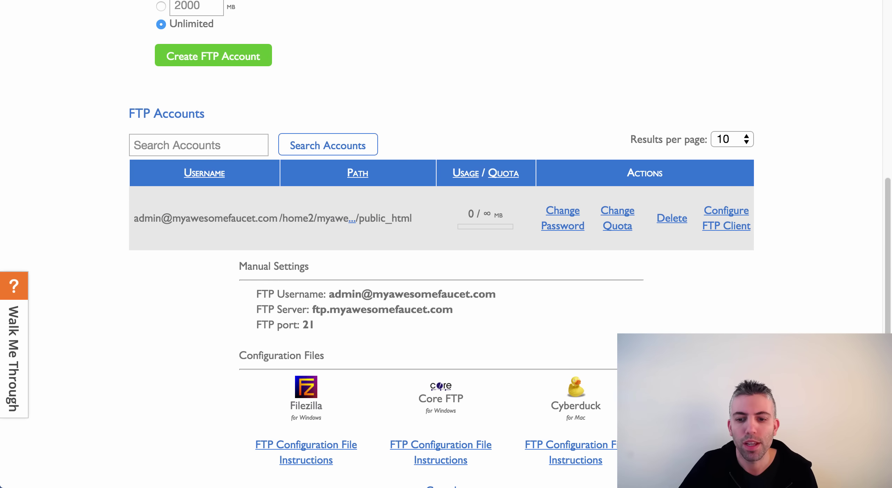
click(604, 457)
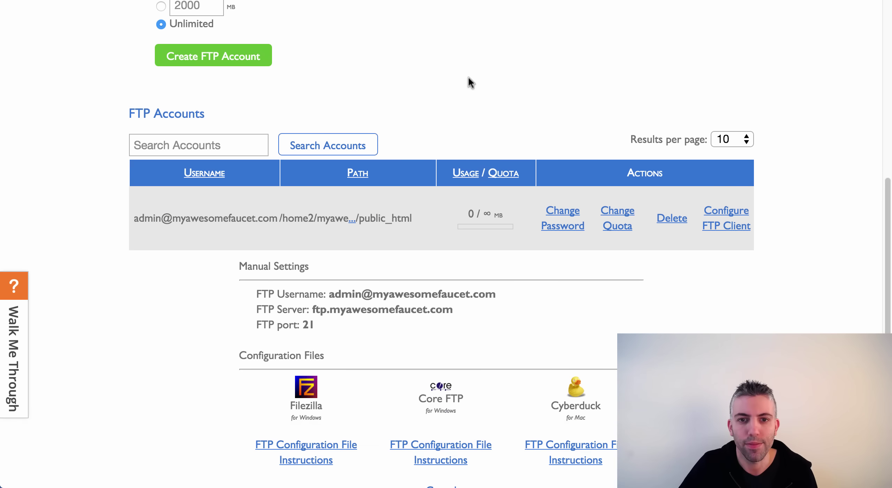
drag(519, 312, 714, 0)
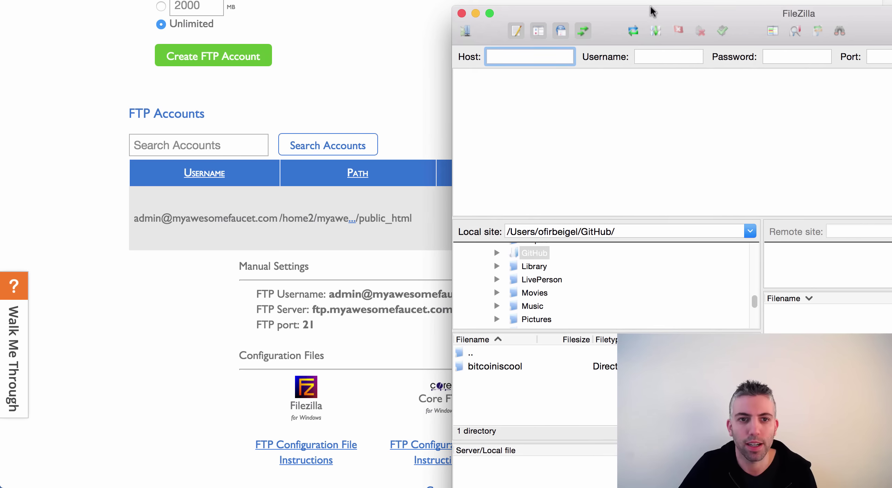
Open FileZilla's Site Manager with the MyAwesomeFaucet site entry selected
click(98, 0)
key(super+s)
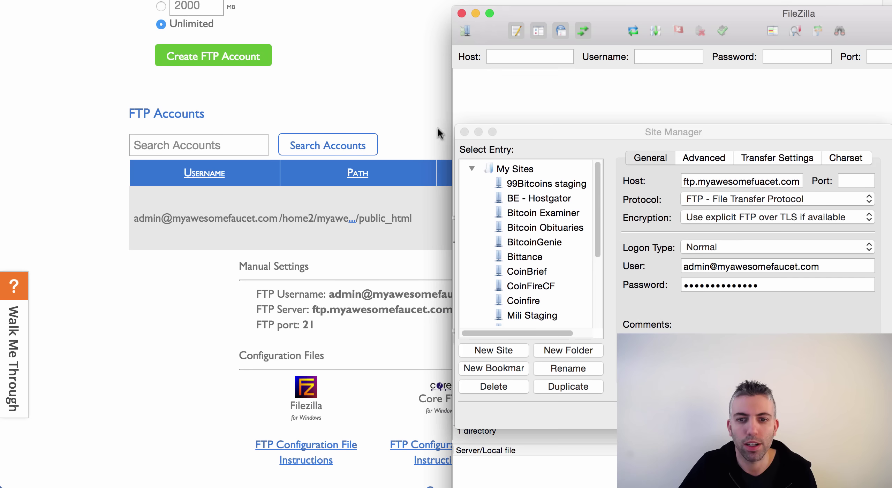
scroll(544, 279, down, 5)
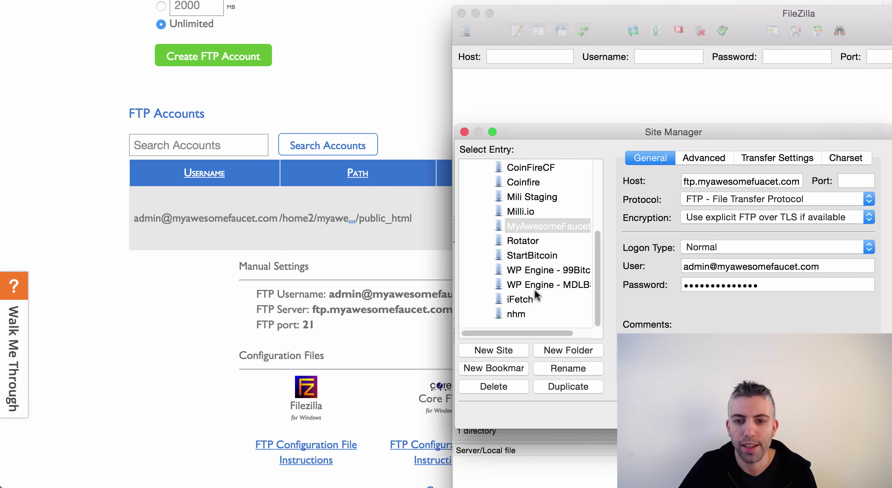
click(544, 228)
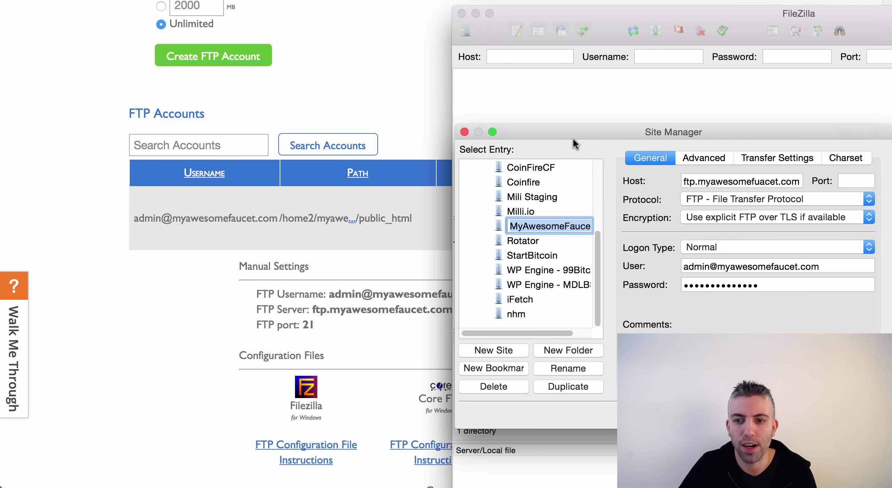
drag(562, 130, 583, 0)
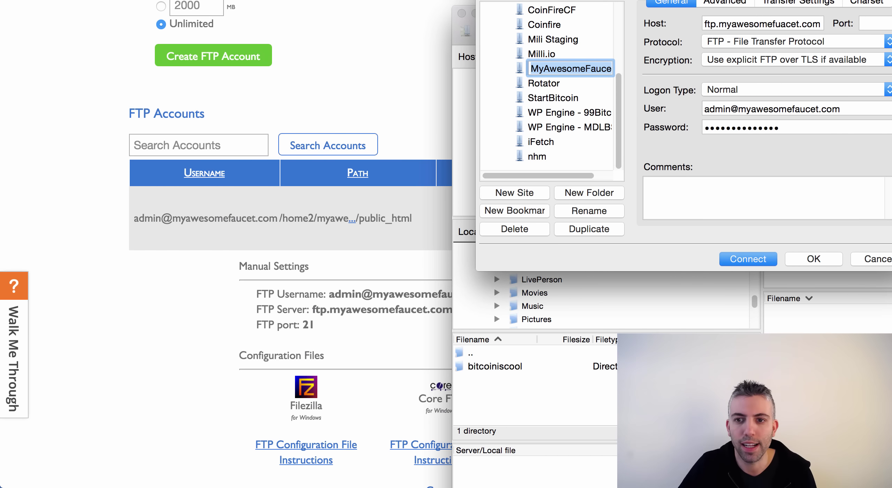
drag(558, 0, 146, 21)
Set the site's host to ftp.myawesomefaucet.com and its port to 21
click(345, 339)
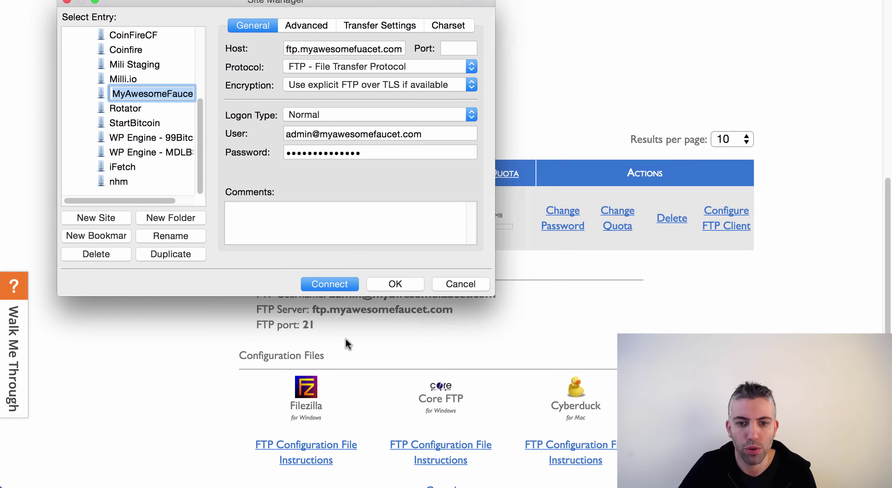
drag(312, 307, 468, 308)
key(super+c)
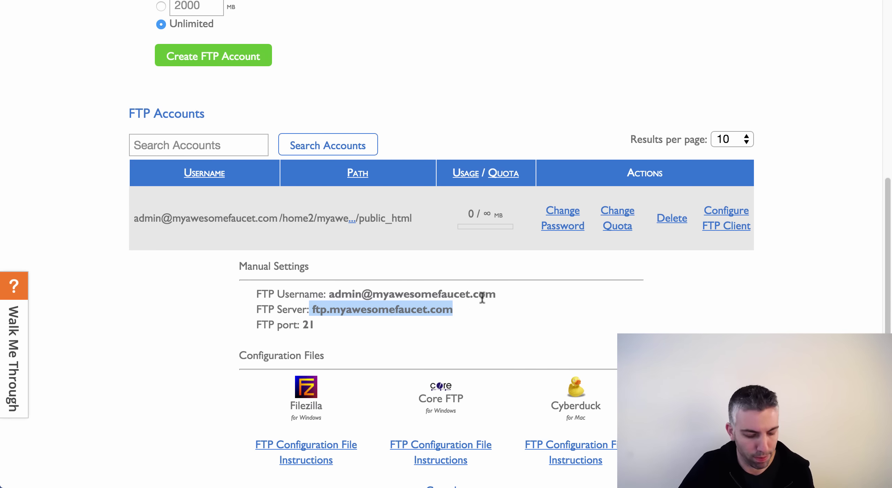
click(616, 464)
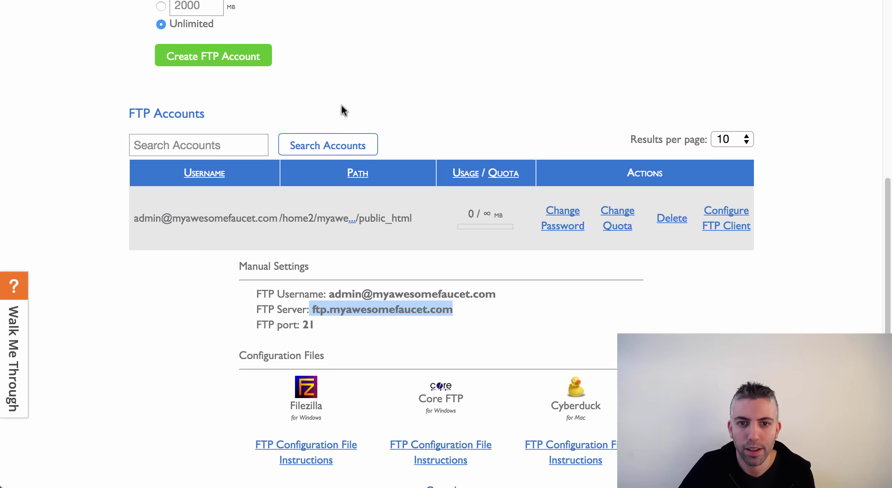
triple_click(372, 43)
key(super+v)
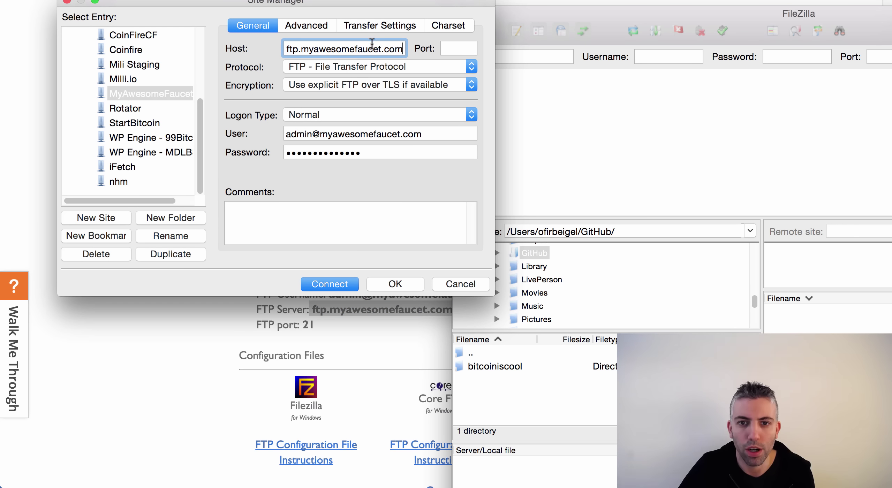
click(447, 49)
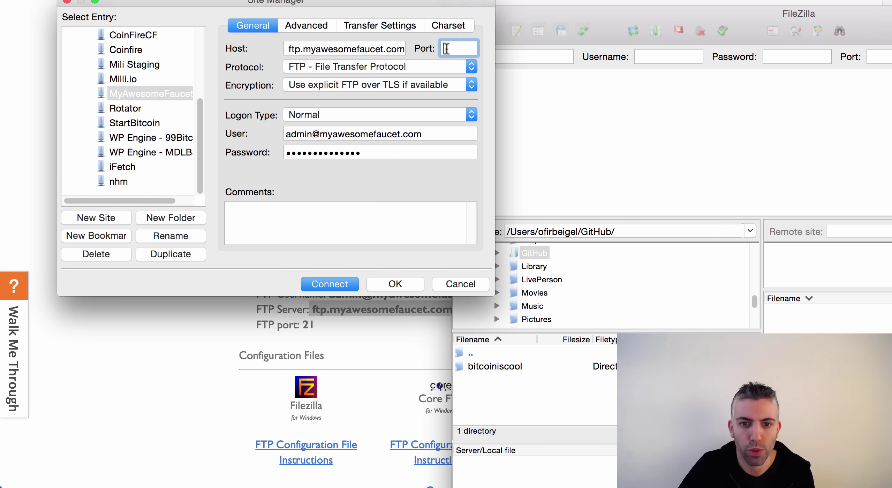
text(21)
Fill in the FTP username copied from Bluehost and connect to the server
click(164, 350)
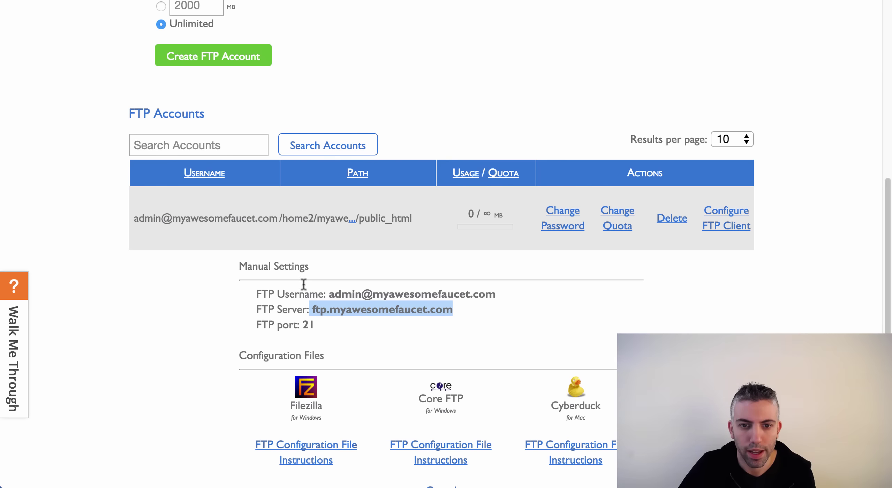
drag(331, 294, 498, 294)
key(super+c)
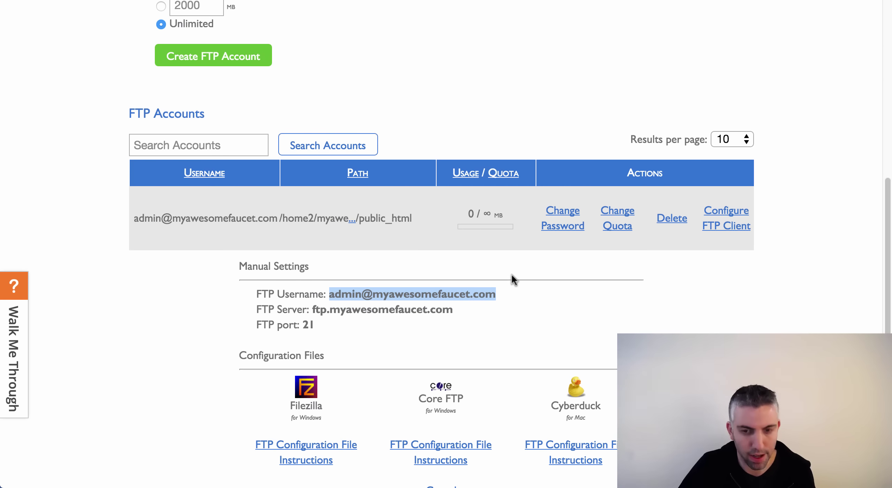
click(600, 461)
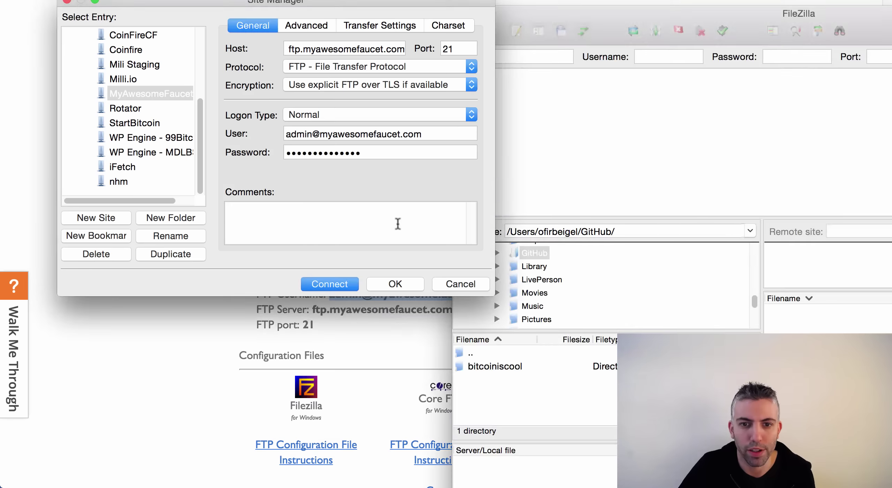
click(316, 133)
key(super+a)
key(super+v)
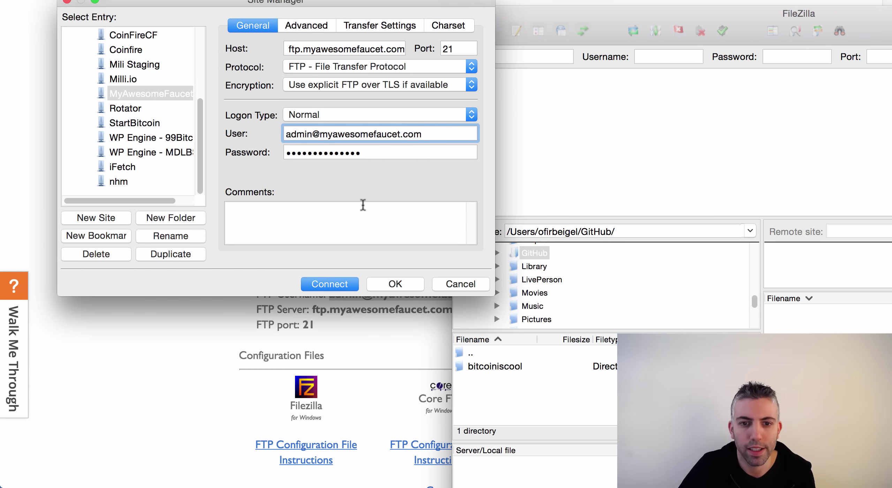
click(329, 284)
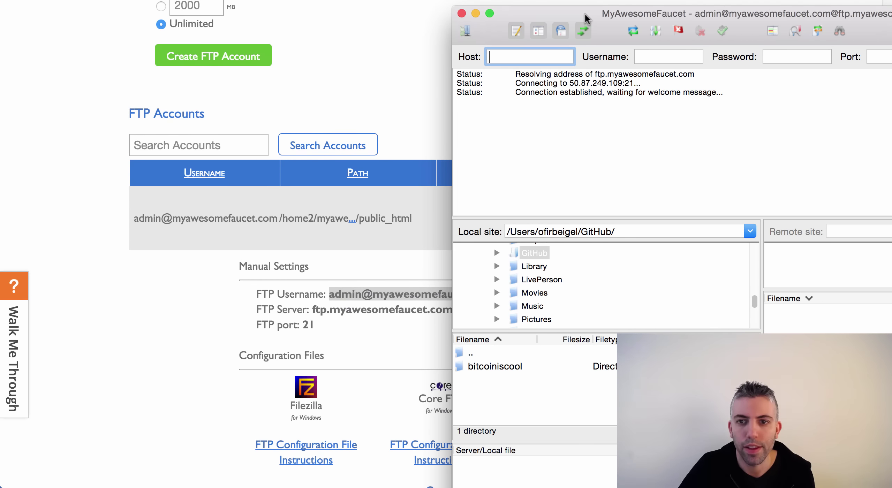
drag(587, 6, 266, 0)
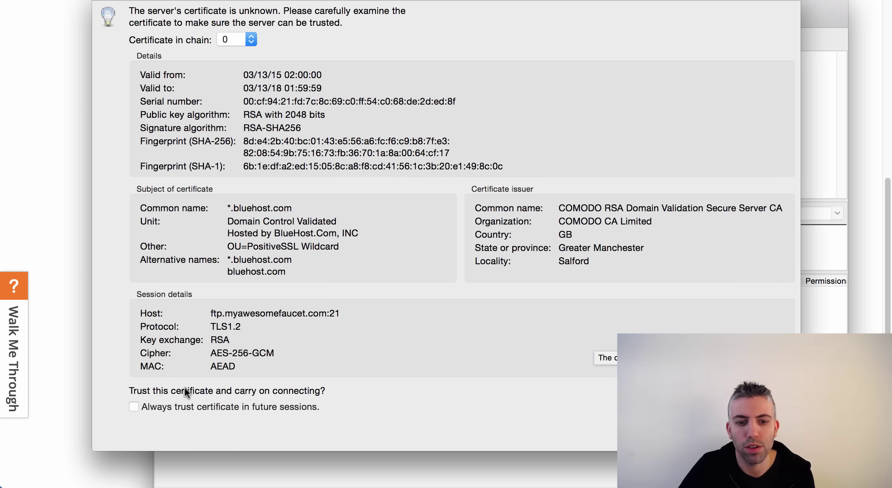
Trust the Bluehost server's unknown certificate and continue connecting
key(Return)
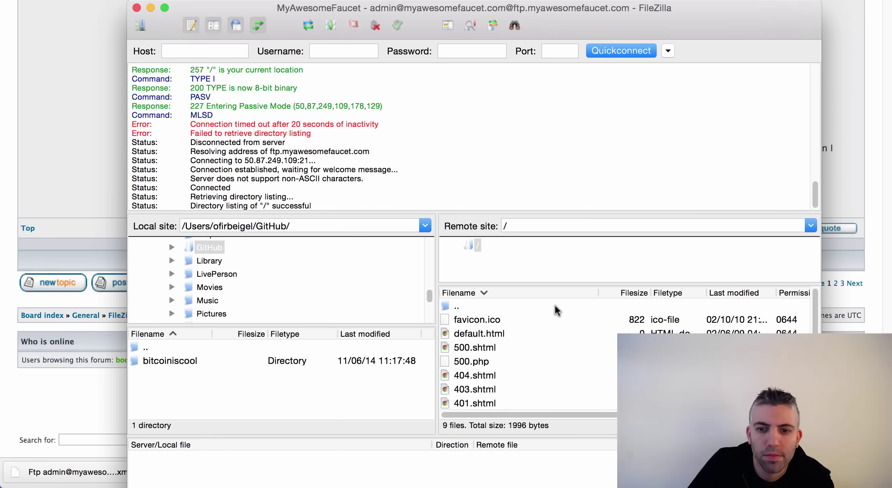
scroll(555, 318, down, 3)
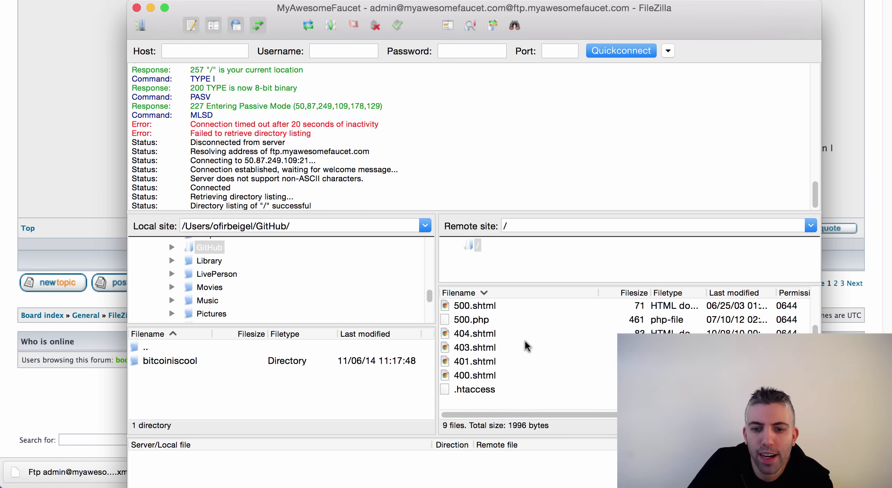
scroll(525, 341, up, 3)
Upload the selected Faucet in a Box files to the server root /
mouse_move(219, 485)
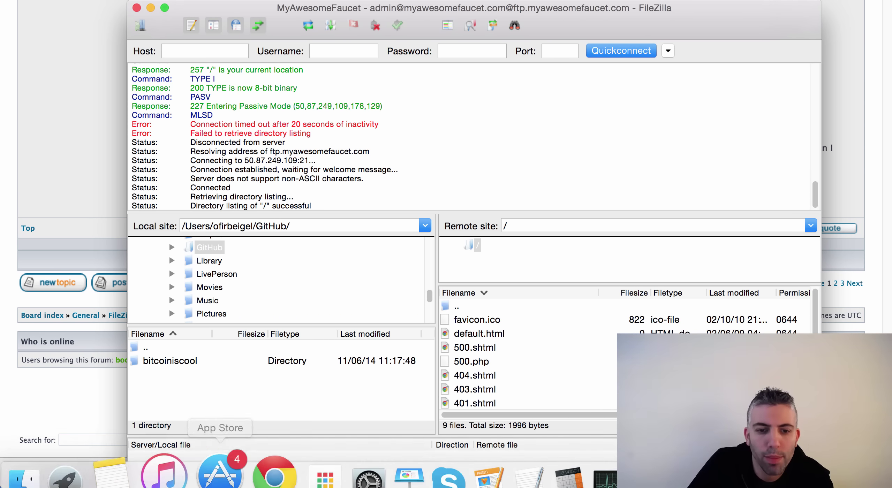
click(53, 459)
drag(445, 22, 532, 415)
drag(515, 461, 553, 363)
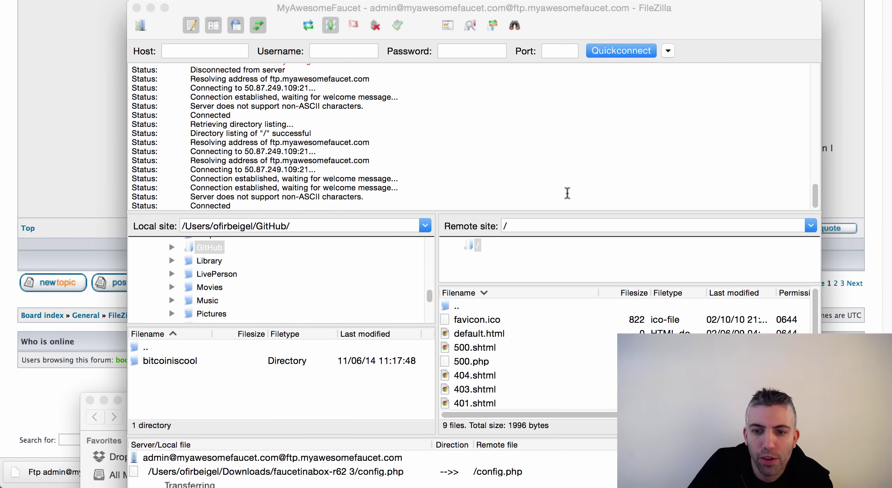
click(567, 194)
drag(591, 22, 570, 0)
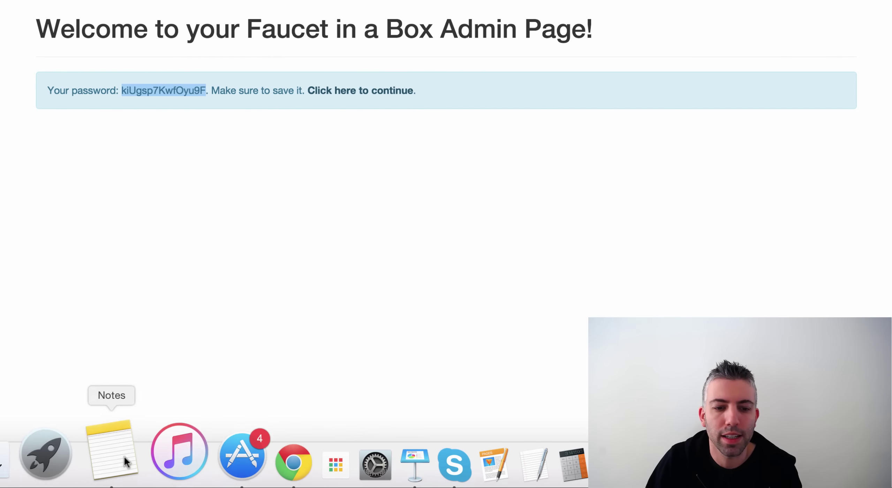
Paste the generated admin password under 'Admin pass' in Notes, then continue to the admin login
click(122, 450)
click(26, 222)
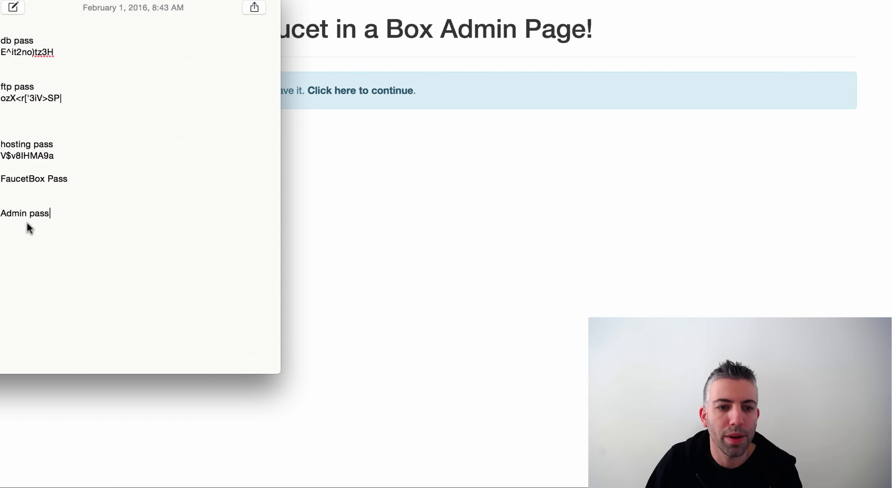
key(Return)
key(cmd+v)
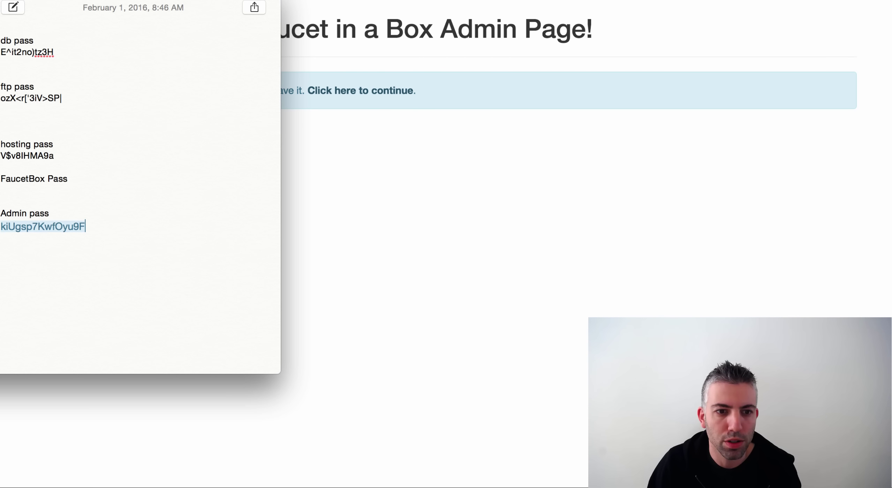
click(404, 133)
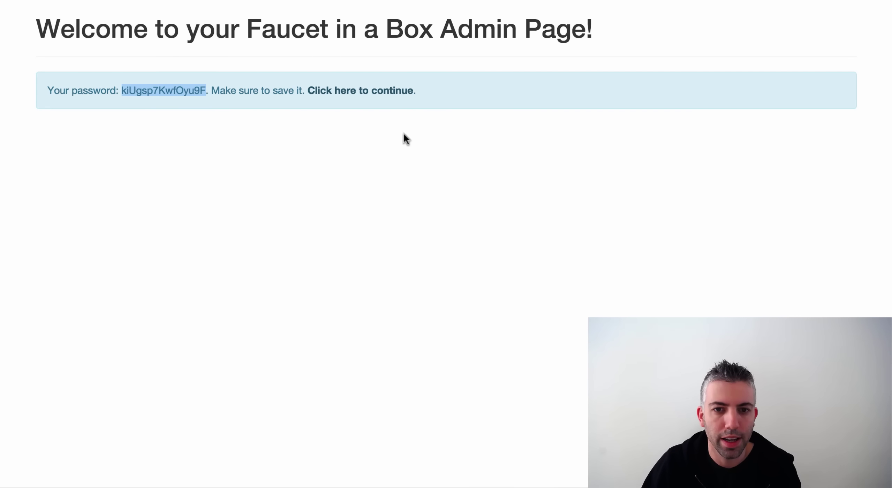
click(381, 90)
Log in to the Faucet in a Box admin panel with the saved password
click(338, 101)
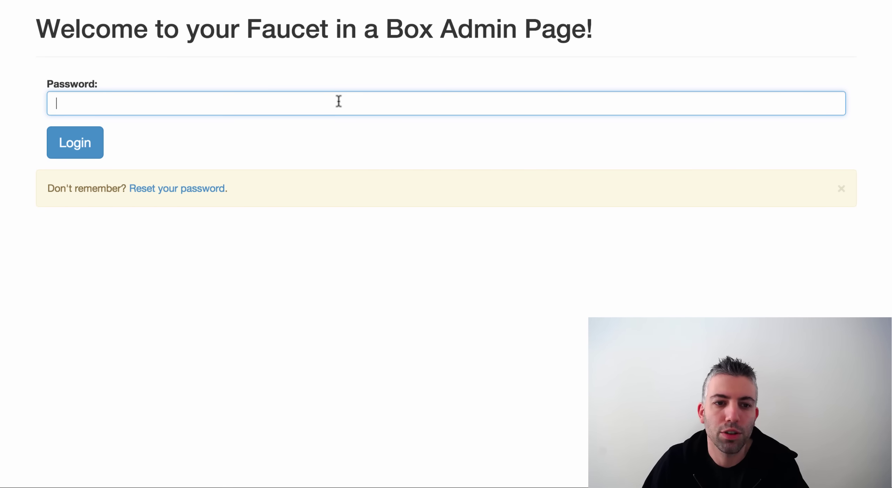
key(super+v)
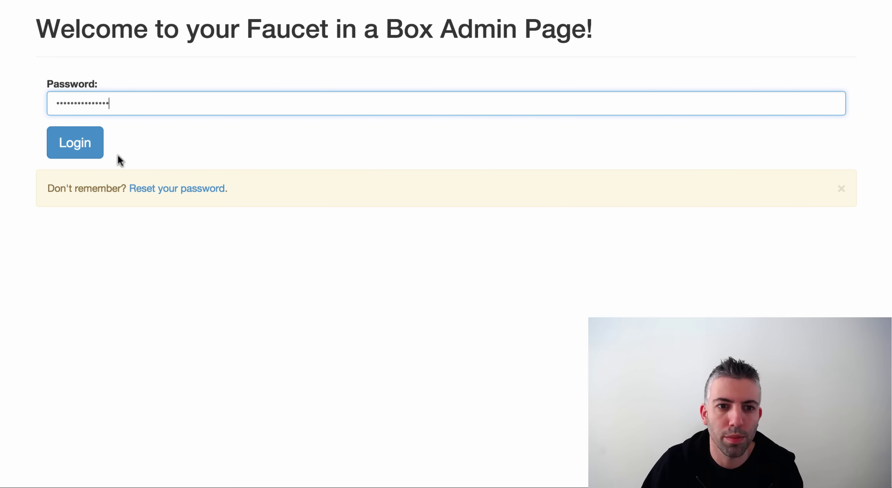
click(99, 148)
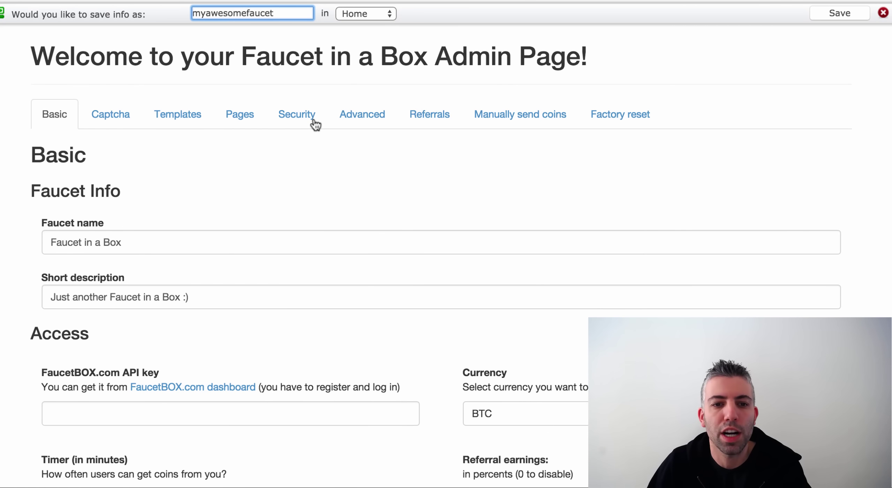
click(883, 13)
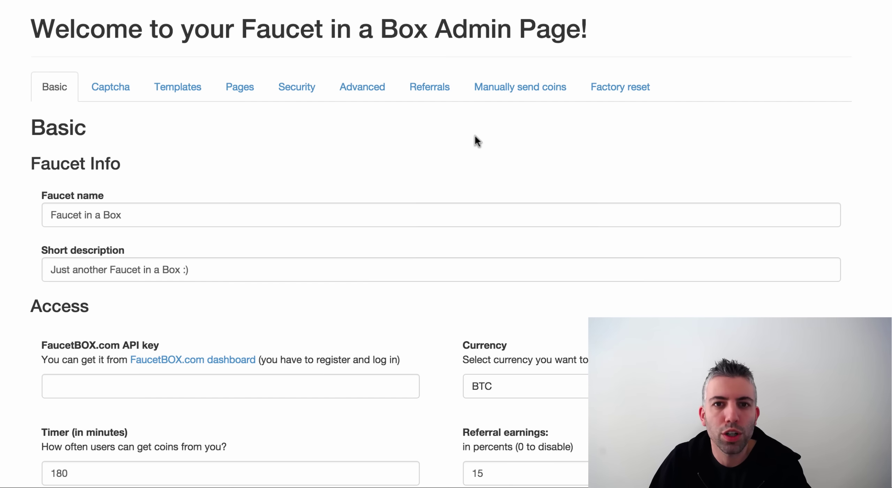
Rename the faucet to 'My Awesome Faucet' with description 'This is a test faucet'
scroll(475, 134, down, 1)
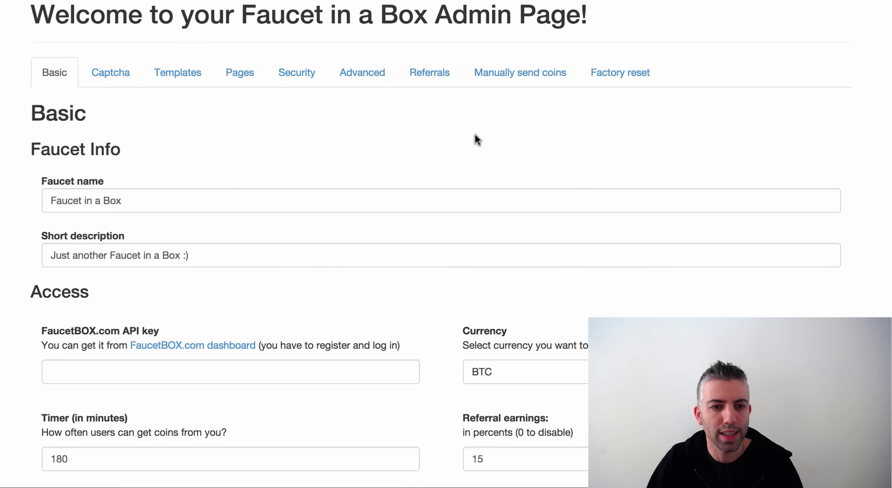
drag(146, 201, 15, 187)
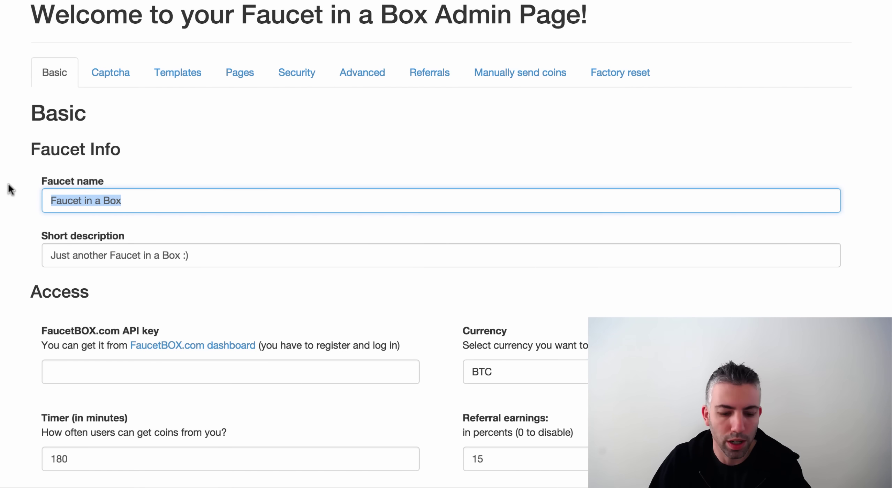
text(My Awe)
text(soom)
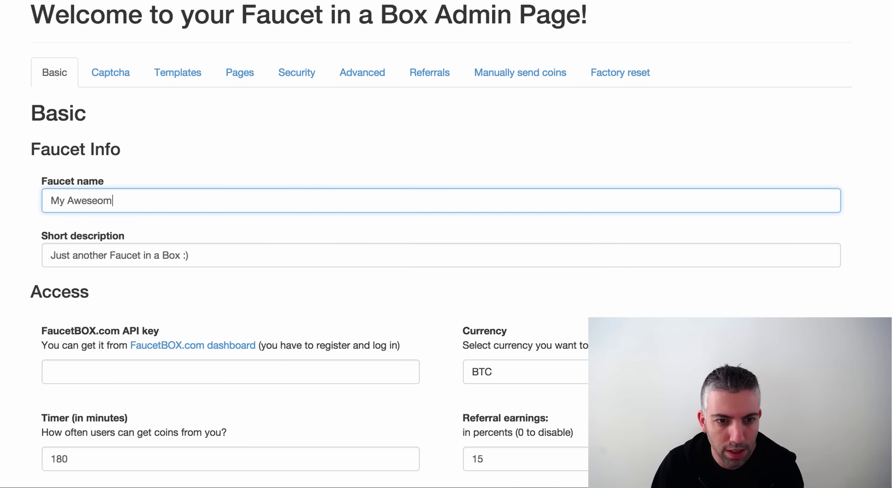
key(BackSpace)
key(BackSpace)
key(BackSpace)
text(ome Faucet)
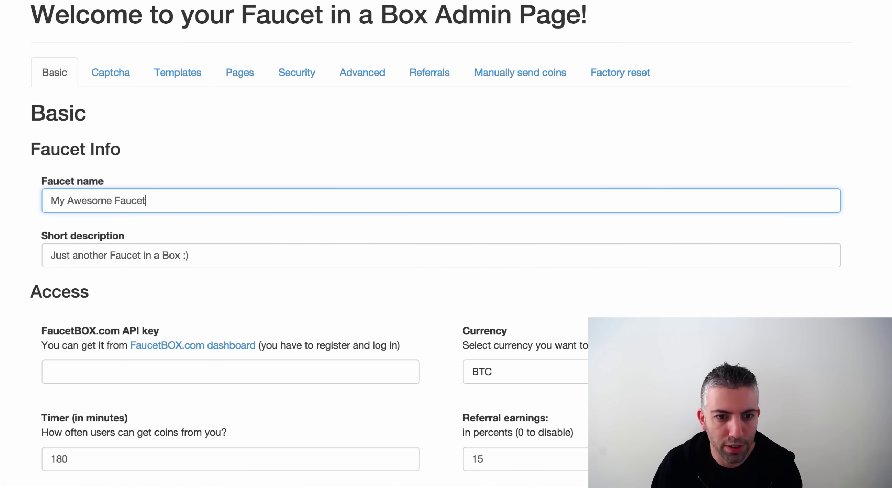
key(Tab)
text(Th)
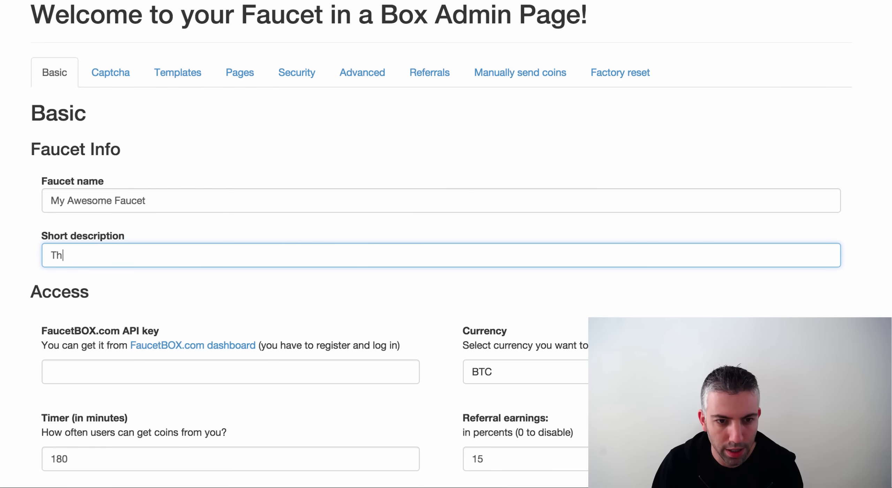
text(is is a test faucet)
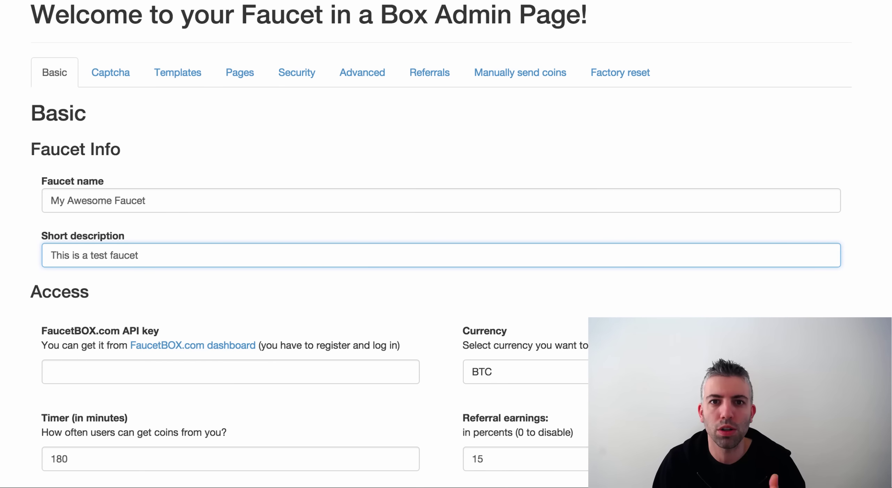
scroll(433, 161, down, 5)
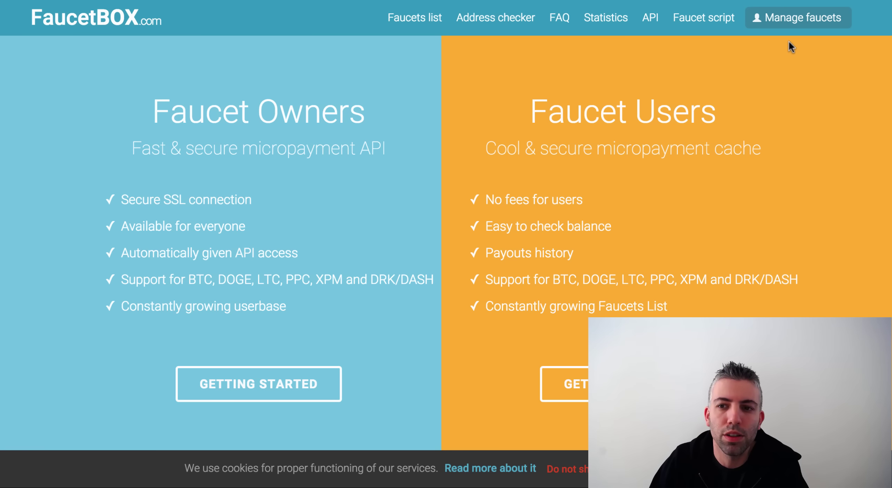
Open FaucetBOX.com's Manage faucets login and browse the new faucet sign-up form
click(780, 18)
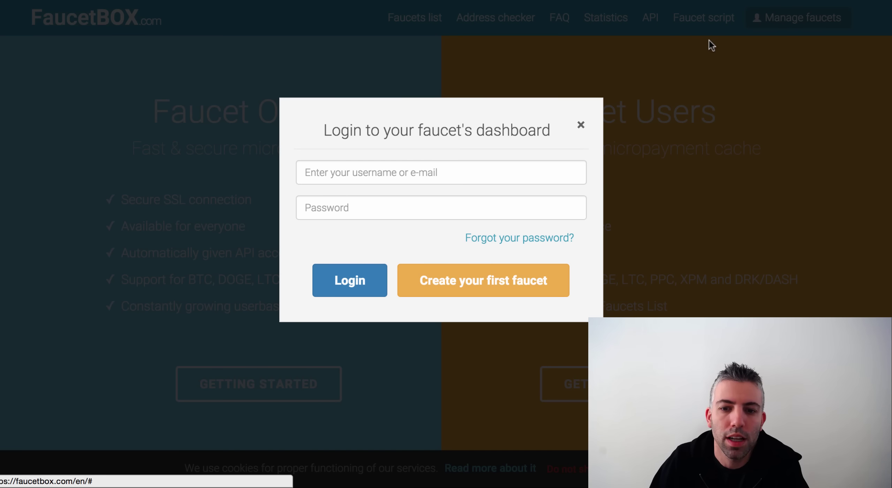
click(479, 279)
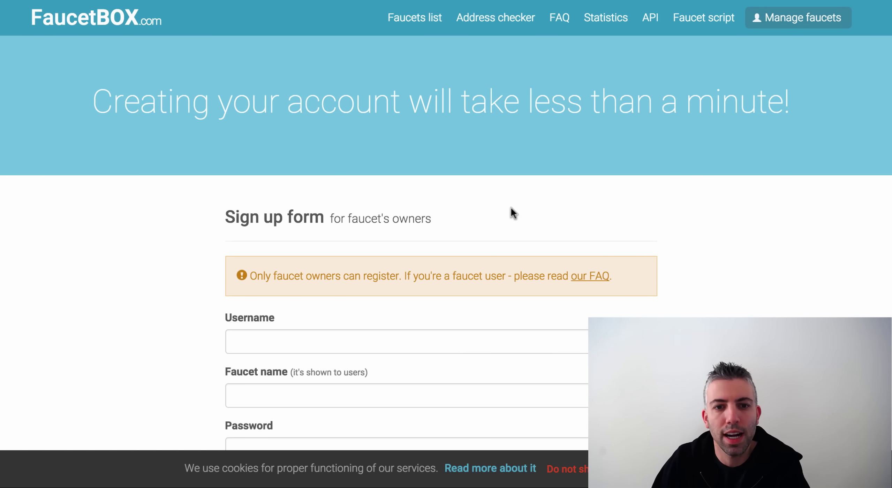
scroll(511, 211, down, 4)
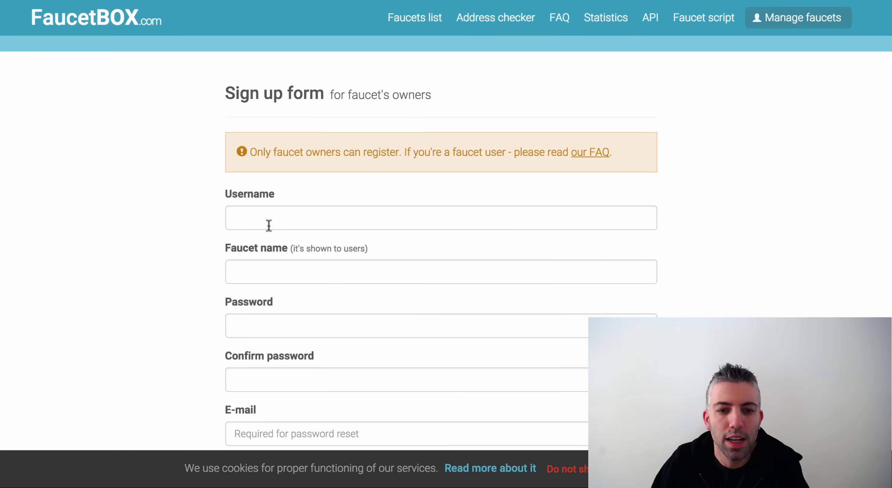
scroll(436, 271, down, 3)
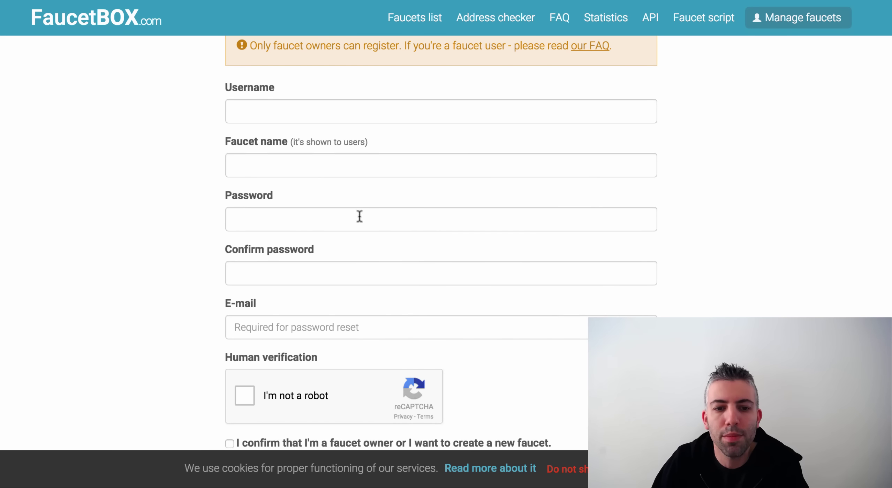
scroll(348, 318, down, 3)
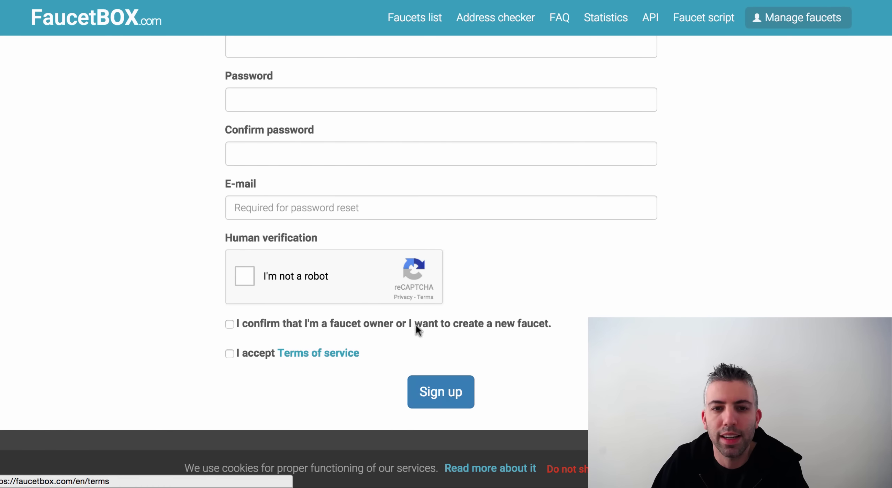
scroll(490, 291, up, 10)
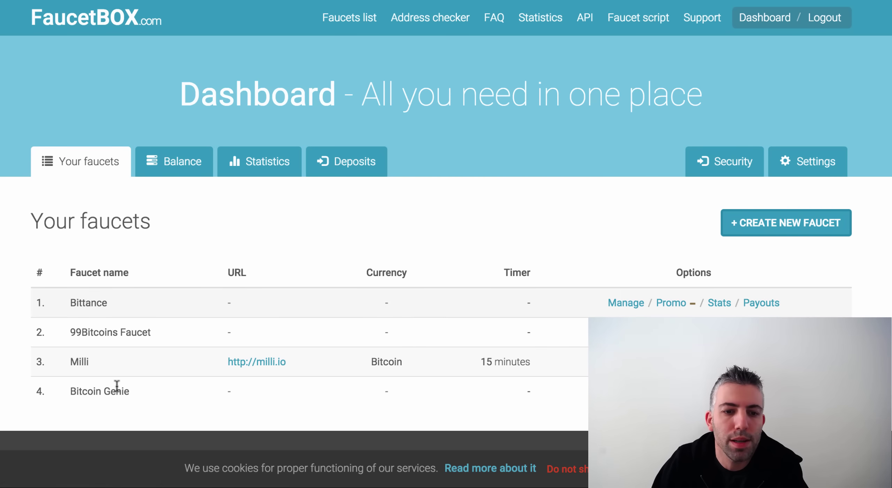
Review the account's coin balances on the Balance tab
click(186, 163)
scroll(171, 253, down, 3)
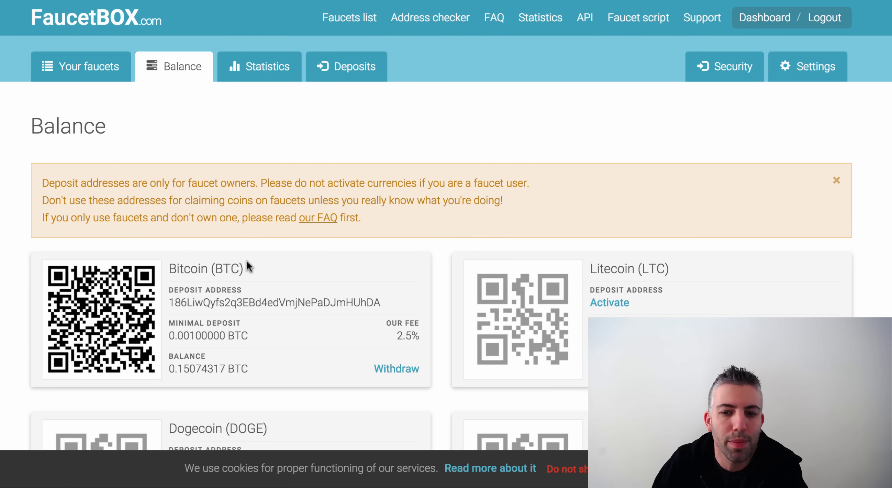
scroll(250, 260, down, 1)
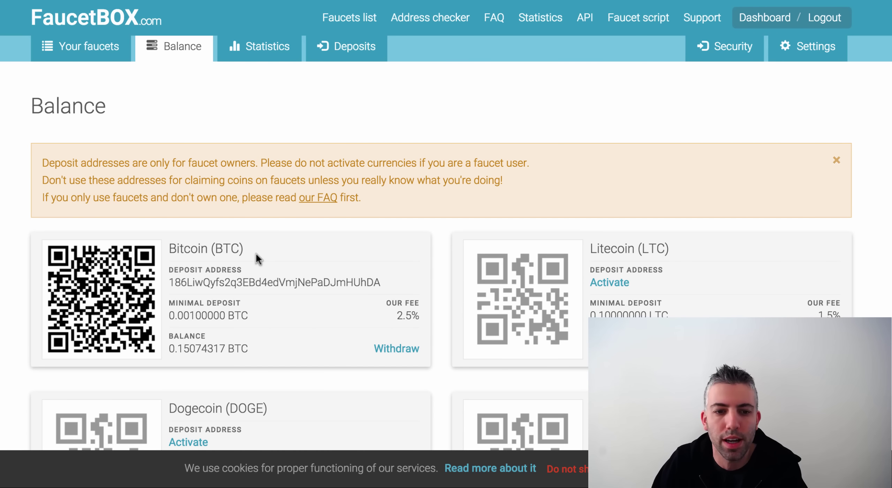
scroll(255, 253, down, 4)
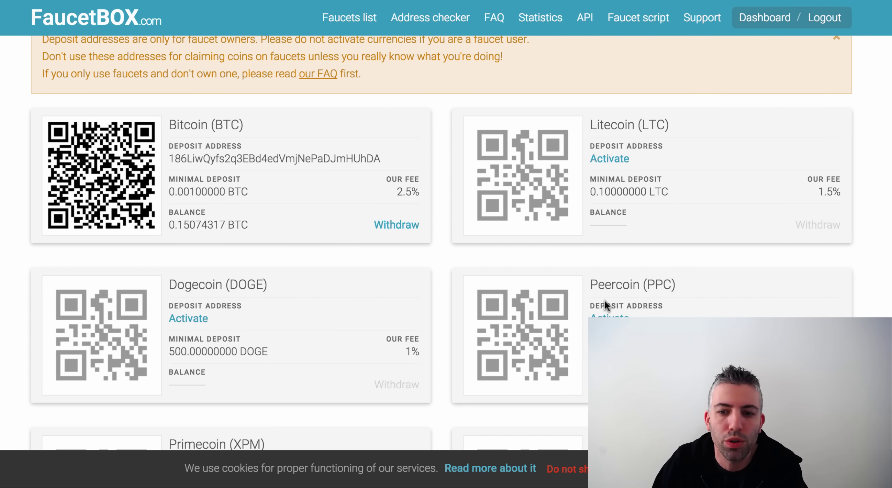
scroll(420, 249, up, 3)
scroll(269, 273, up, 1)
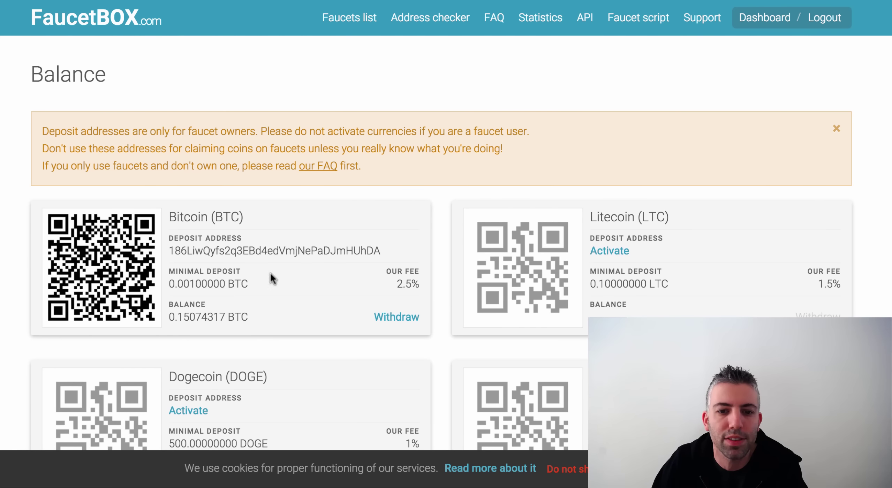
scroll(276, 248, up, 5)
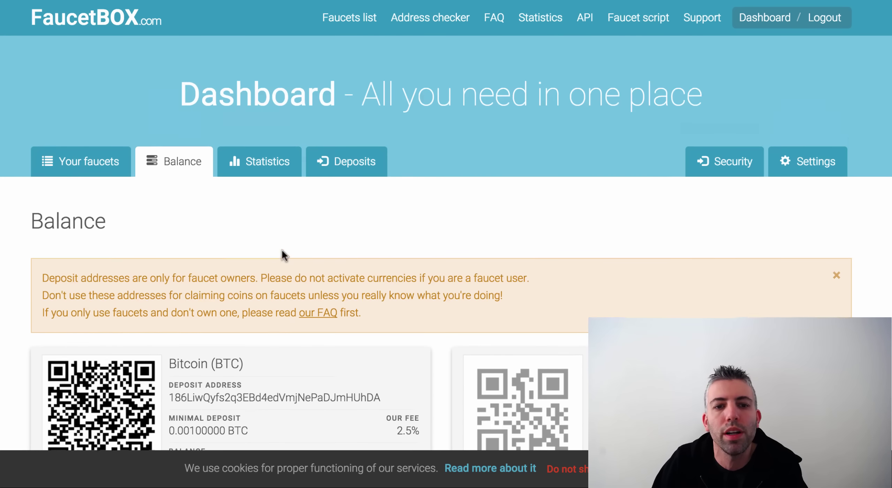
Check the payout statistics, then open the Create new faucet form from Your faucets
click(258, 164)
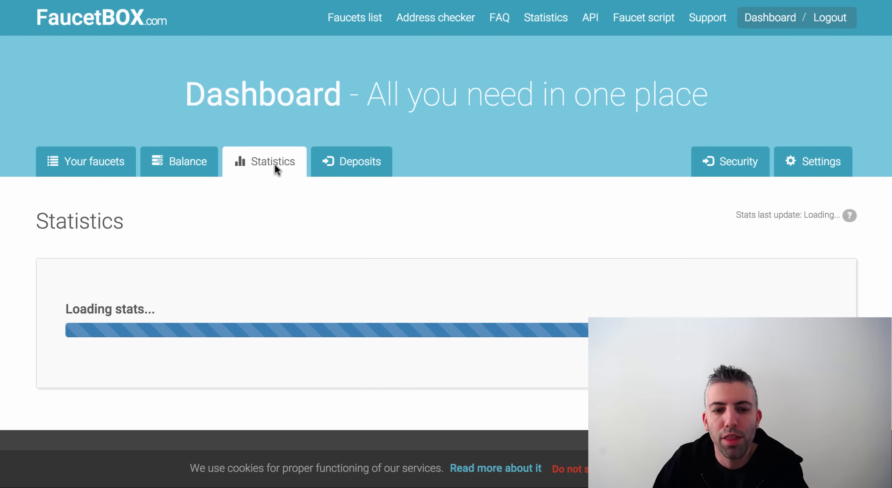
scroll(265, 192, down, 1)
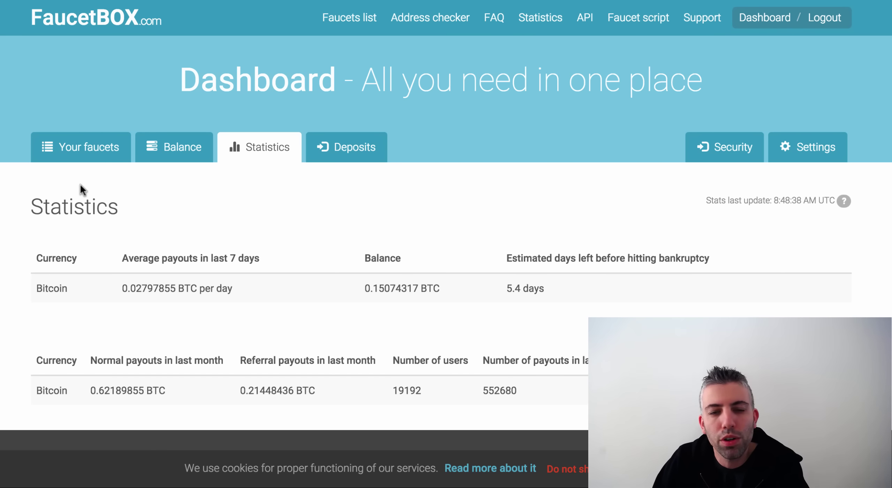
click(86, 147)
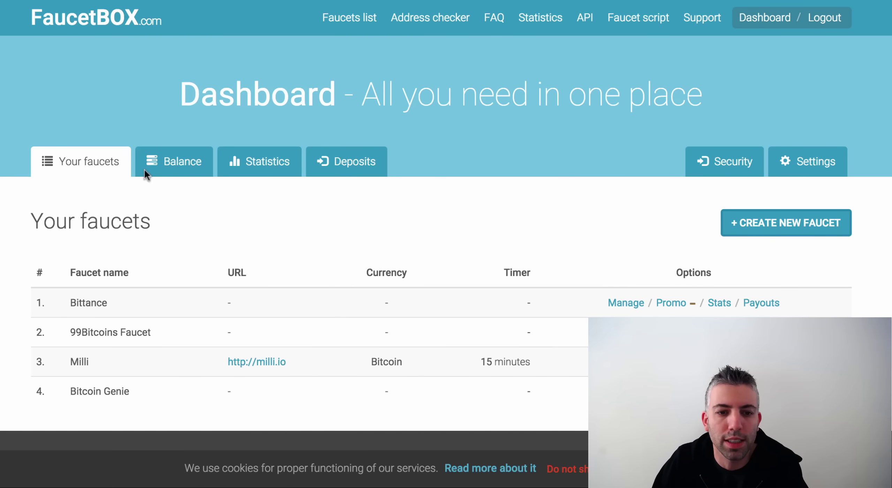
click(764, 221)
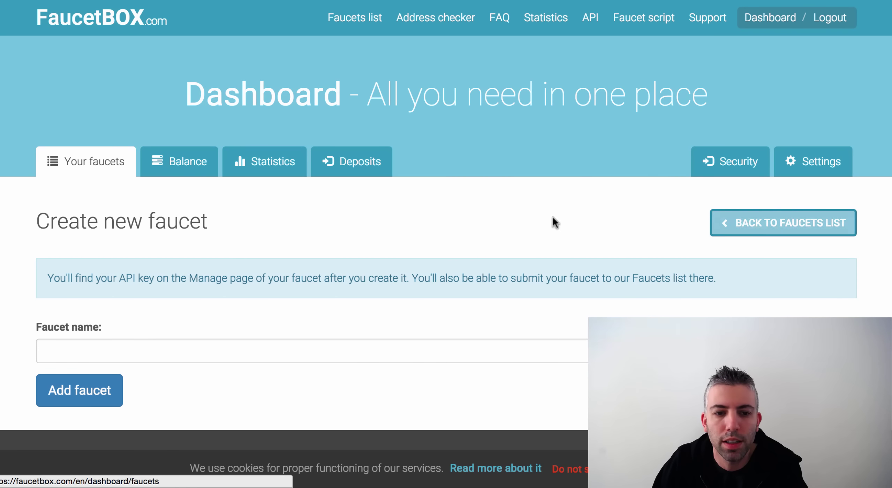
Add a new faucet named 'My Awesome Faucet'
click(189, 358)
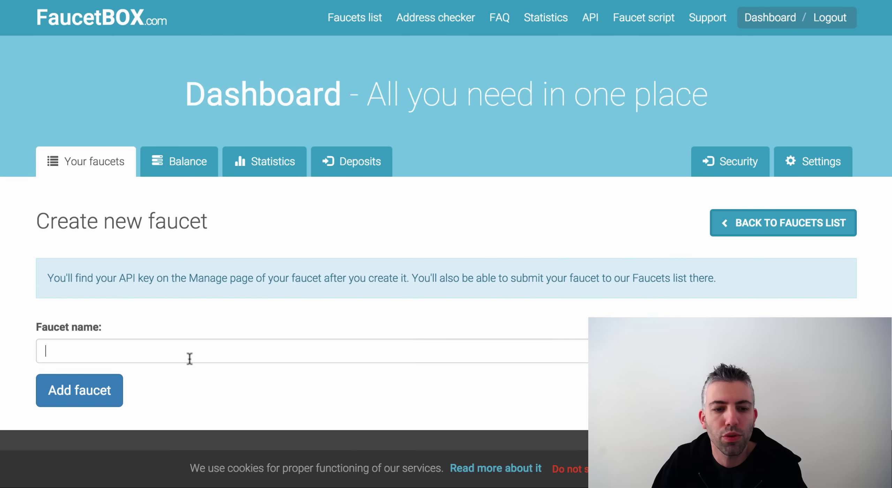
text(My Awesomr Ga)
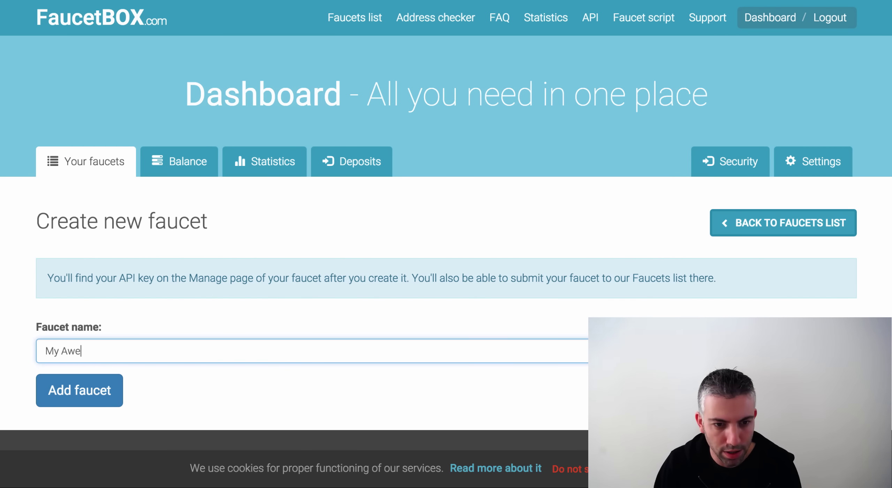
key(BackSpace)
key(BackSpace)
key(BackSpace)
key(BackSpace)
text(e Faucet)
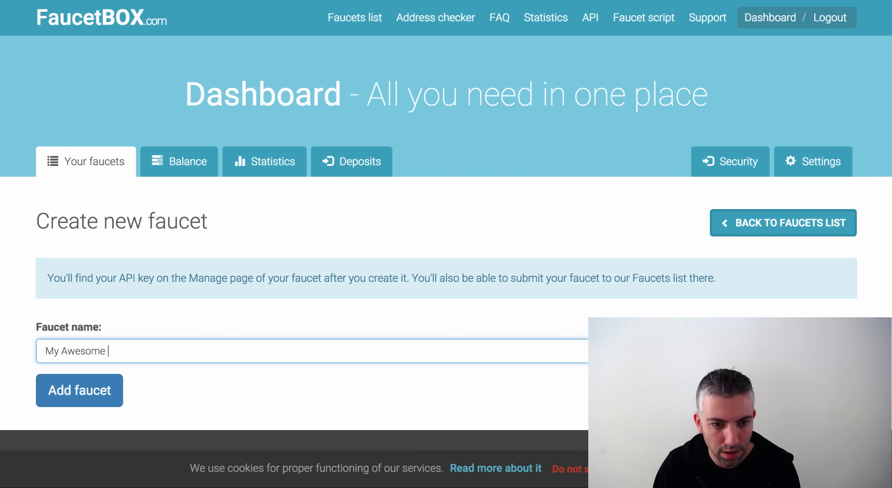
click(114, 390)
Reveal the new faucet's API key and copy it
scroll(273, 328, down, 3)
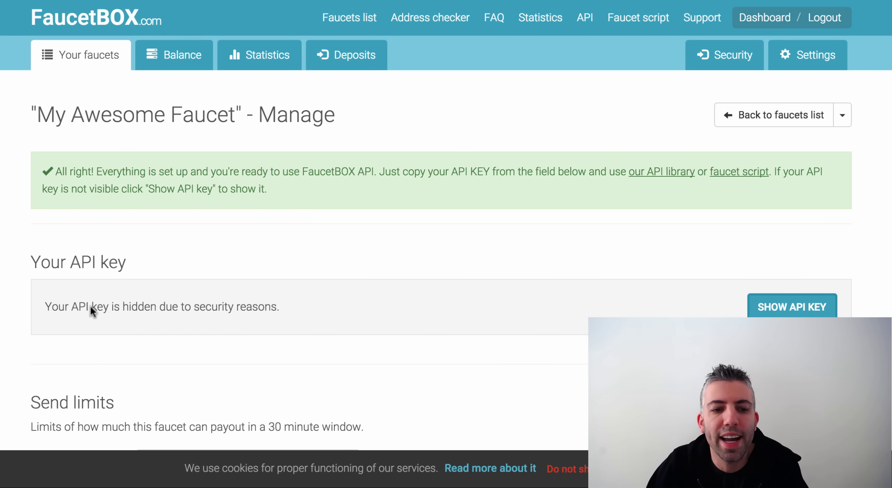
click(812, 308)
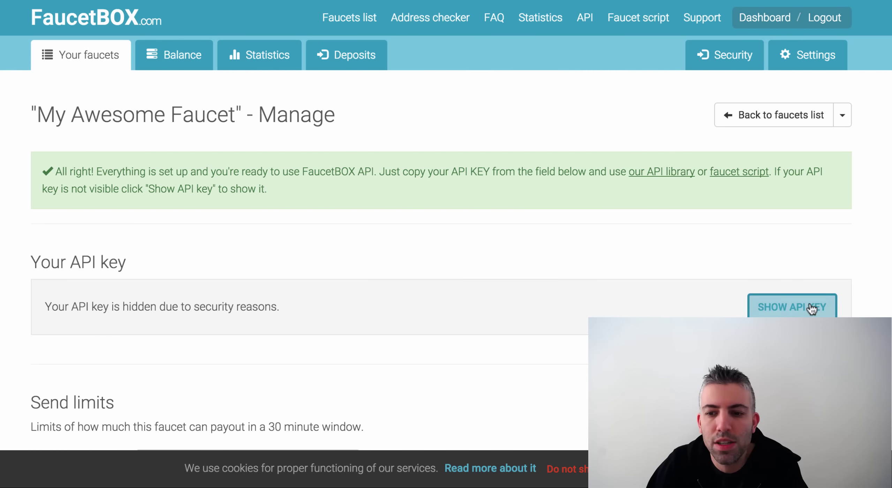
scroll(235, 309, down, 2)
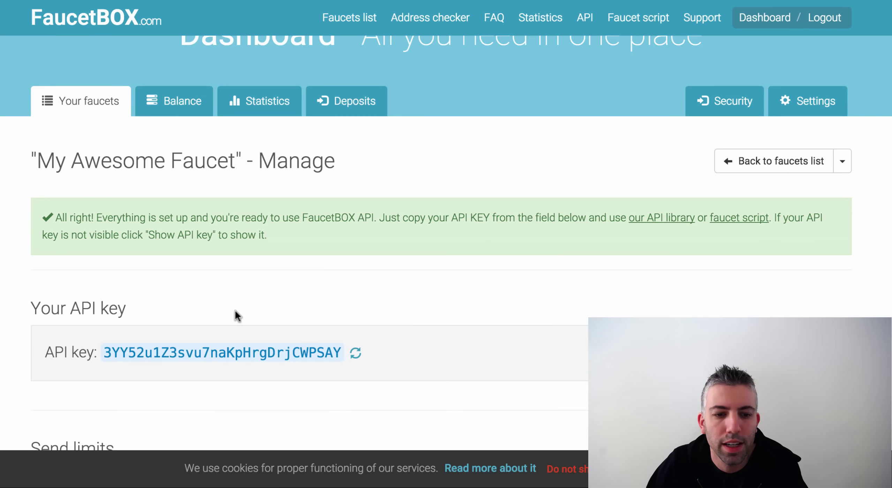
double_click(258, 350)
key(ctrl+c)
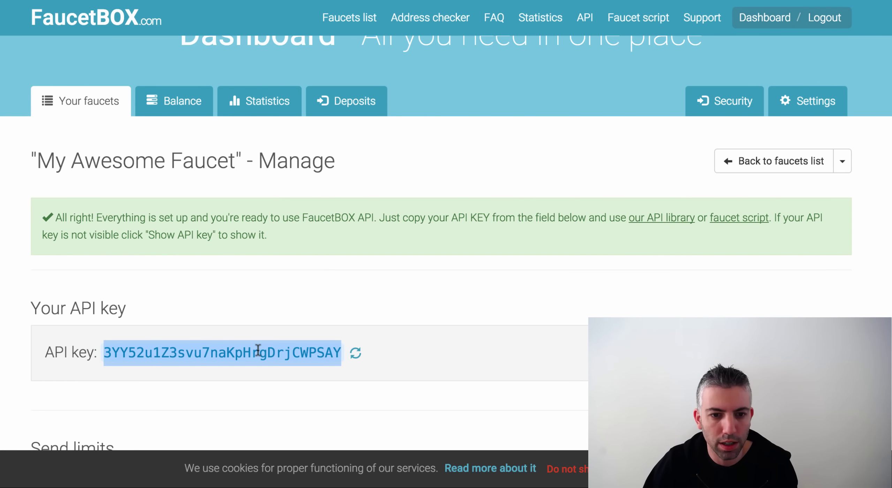
key(ctrl+Tab)
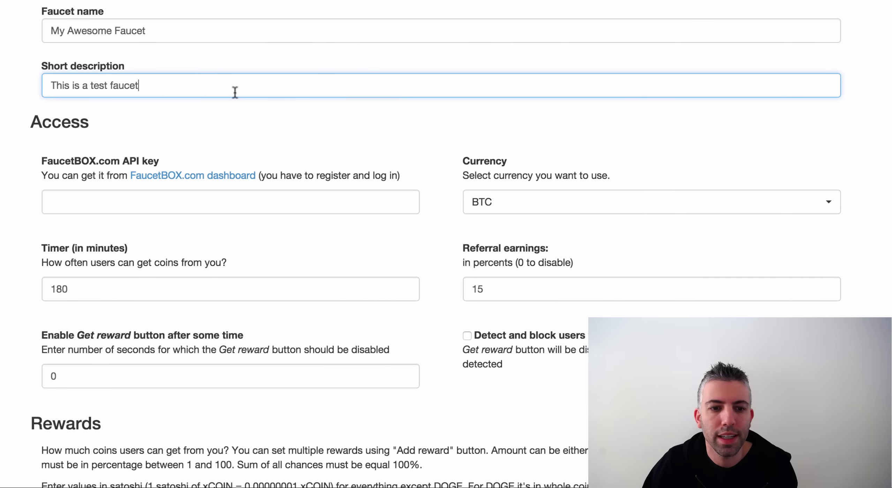
Paste the FaucetBOX.com API key and keep BTC as the faucet currency
click(121, 192)
key(ctrl+v)
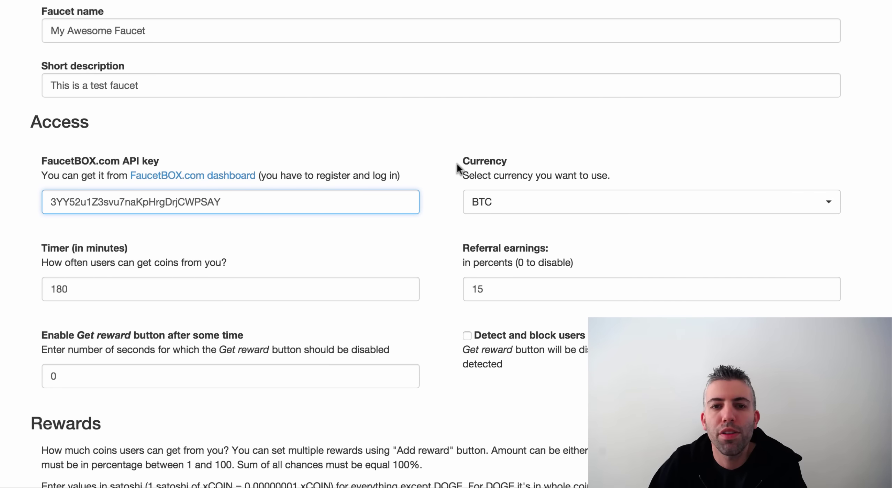
click(571, 202)
click(547, 140)
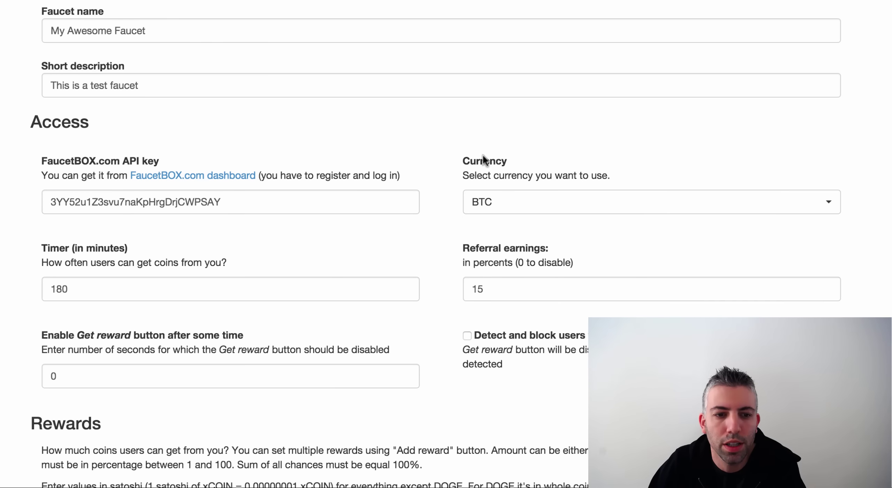
Change the timer from 180 to 30, keep 15% referral earnings, and select the reward delay
double_click(184, 285)
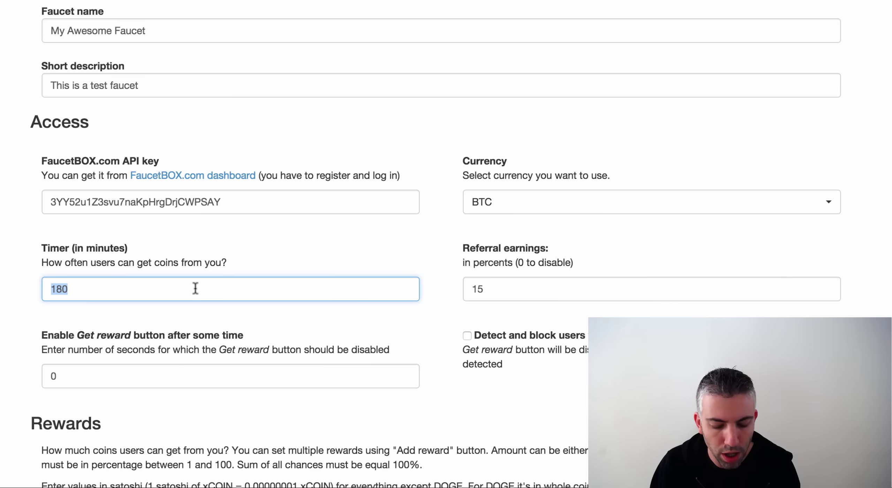
text(30)
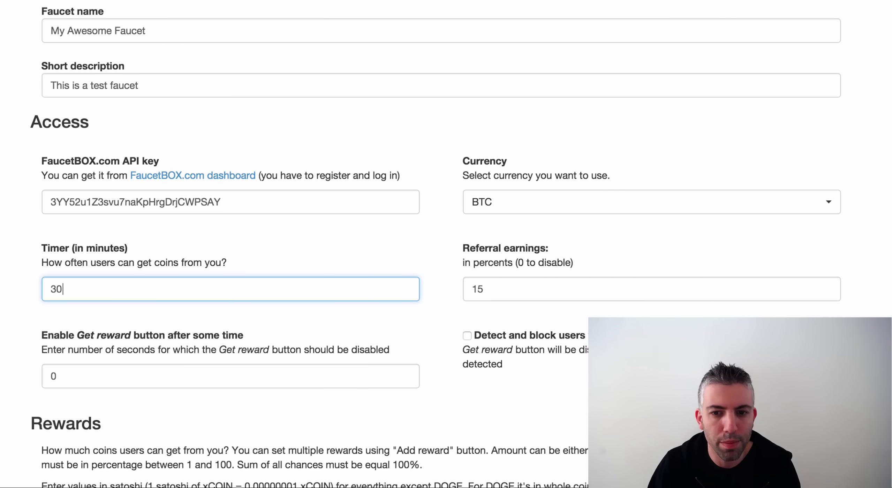
click(535, 289)
double_click(533, 287)
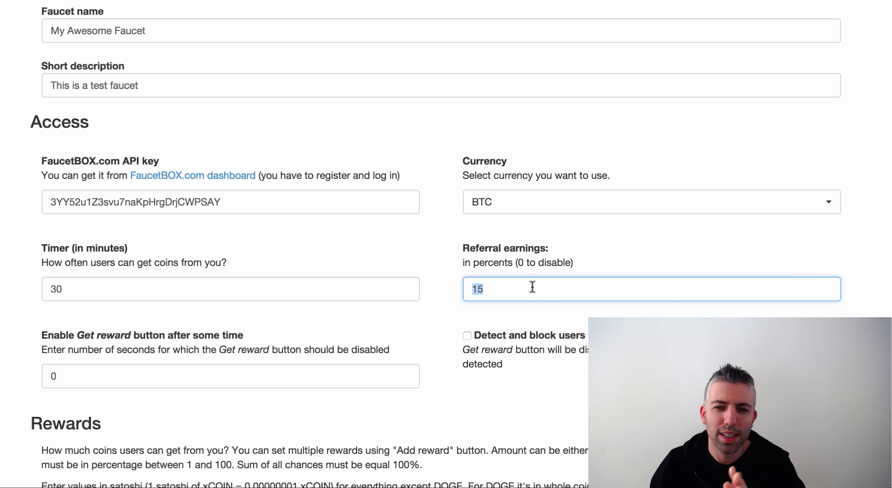
scroll(512, 288, down, 3)
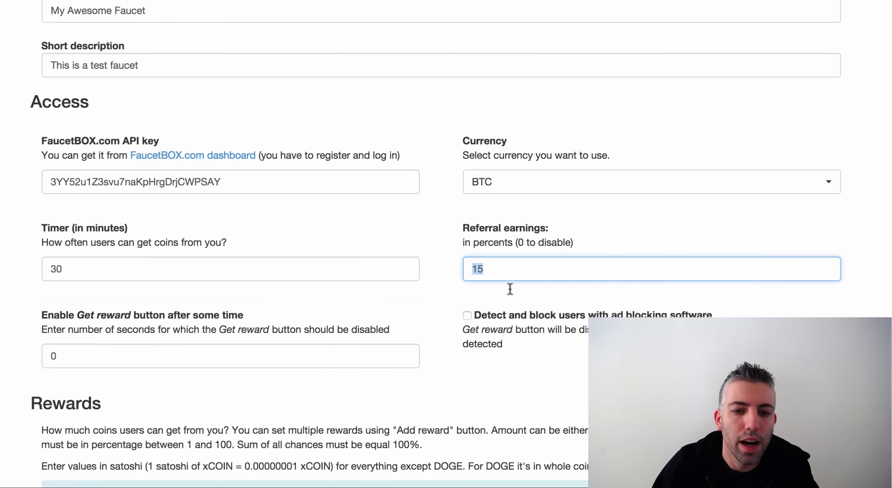
double_click(109, 316)
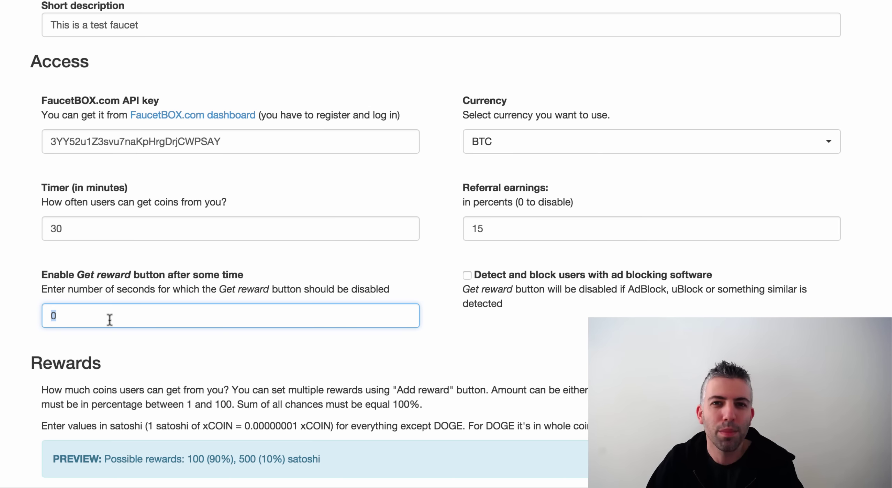
Add two more reward rows with amounts of 1000 and 700 satoshi
text(5)
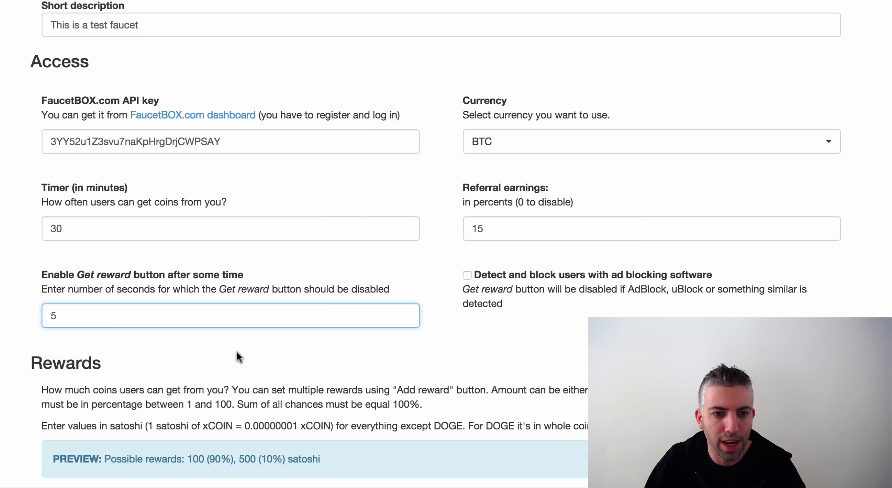
scroll(265, 336, down, 3)
scroll(300, 324, down, 3)
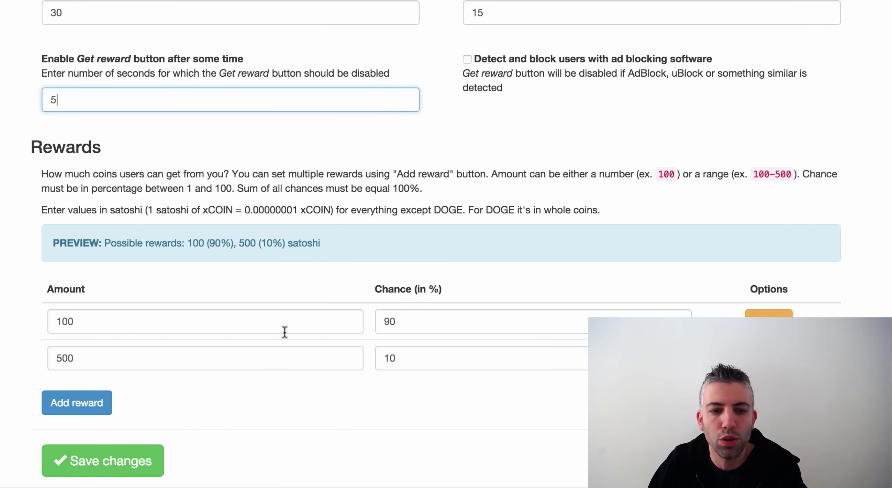
click(108, 402)
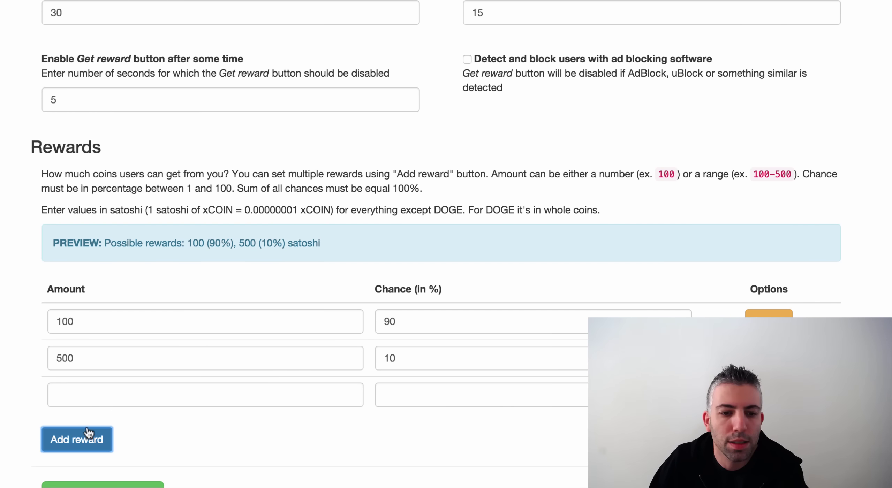
click(104, 438)
scroll(153, 396, down, 2)
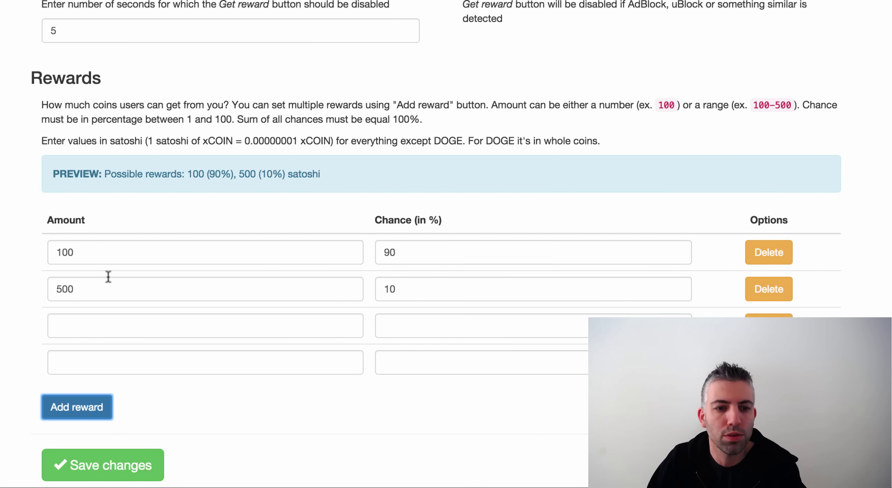
click(93, 363)
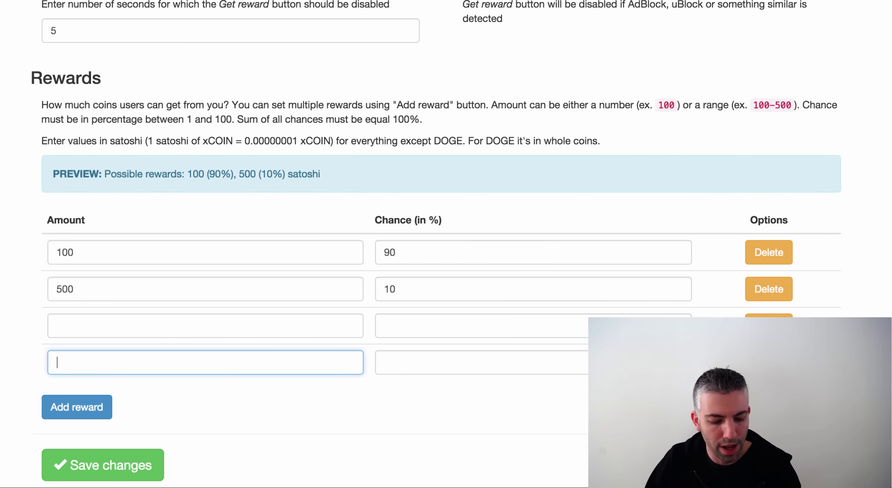
text(1000)
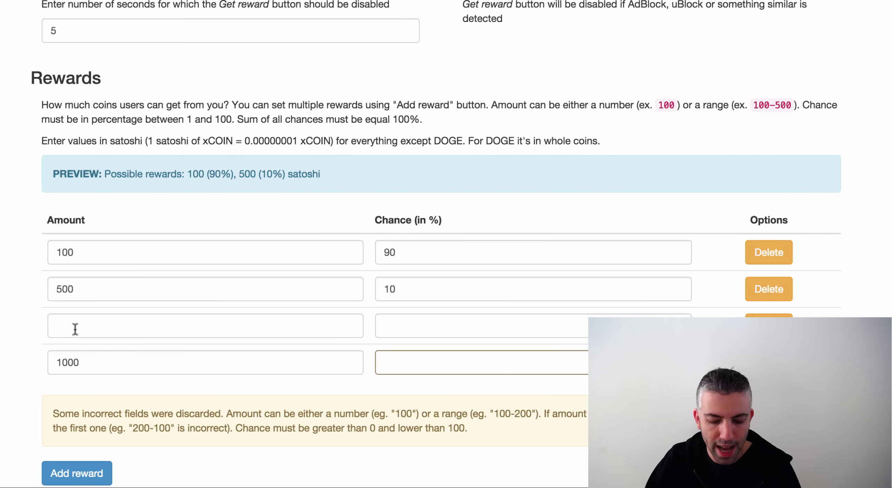
click(74, 328)
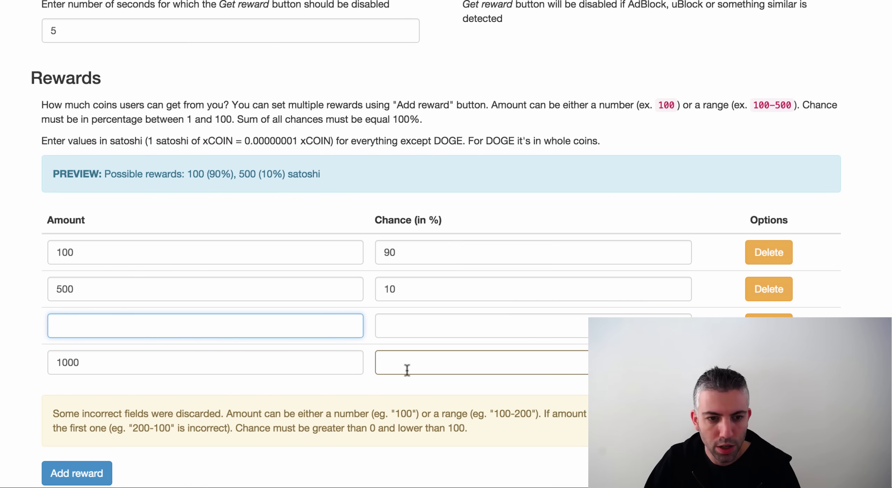
text(700)
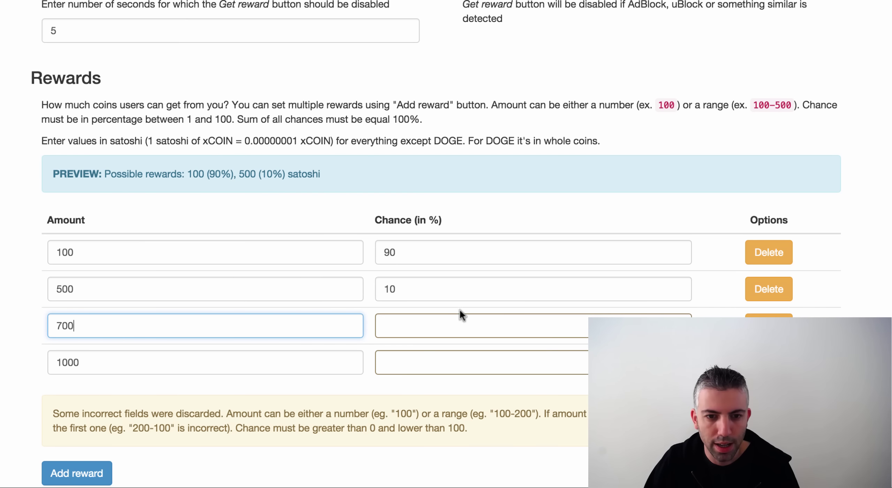
Set the reward chances to 60, 20, 15 and 5 percent and save
double_click(402, 253)
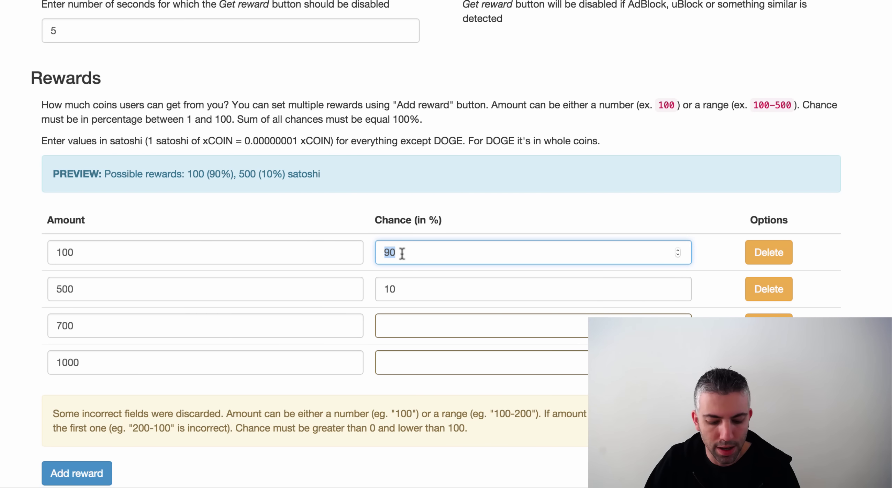
text(60)
double_click(395, 288)
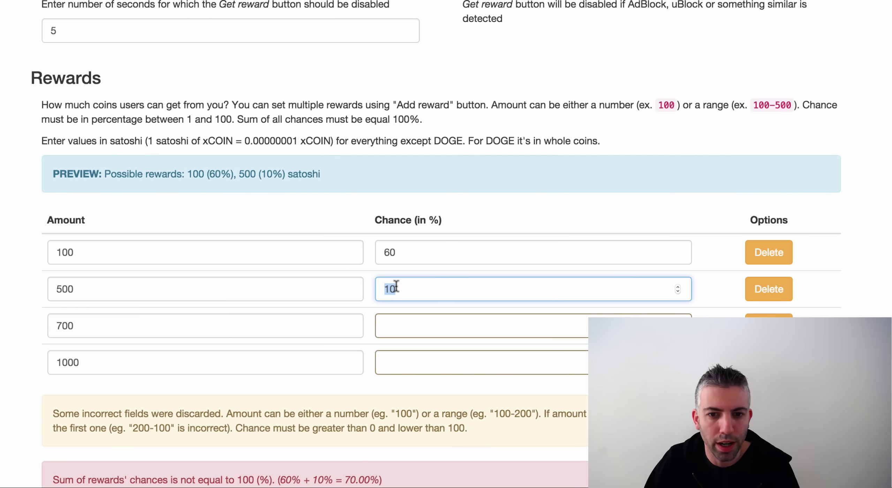
text(20)
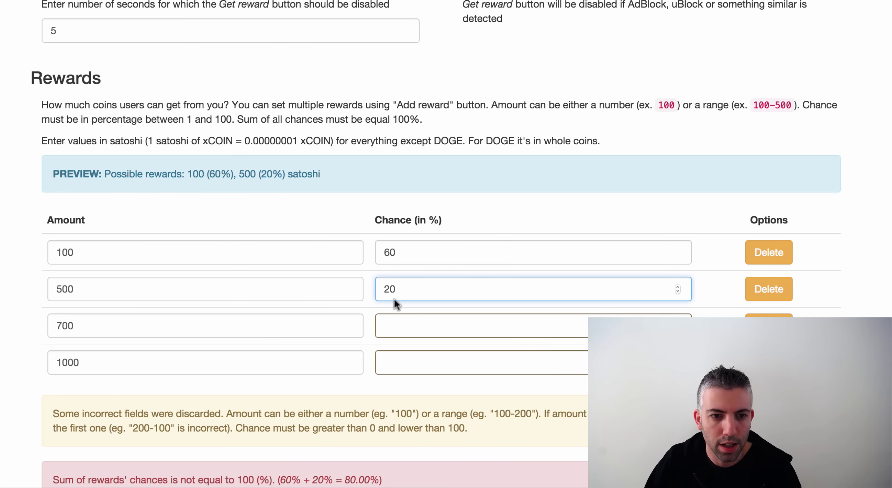
click(397, 321)
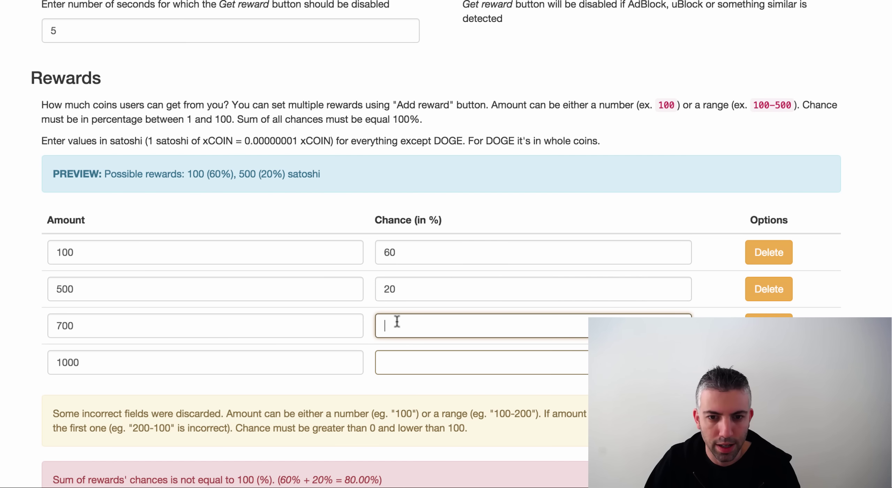
text(15)
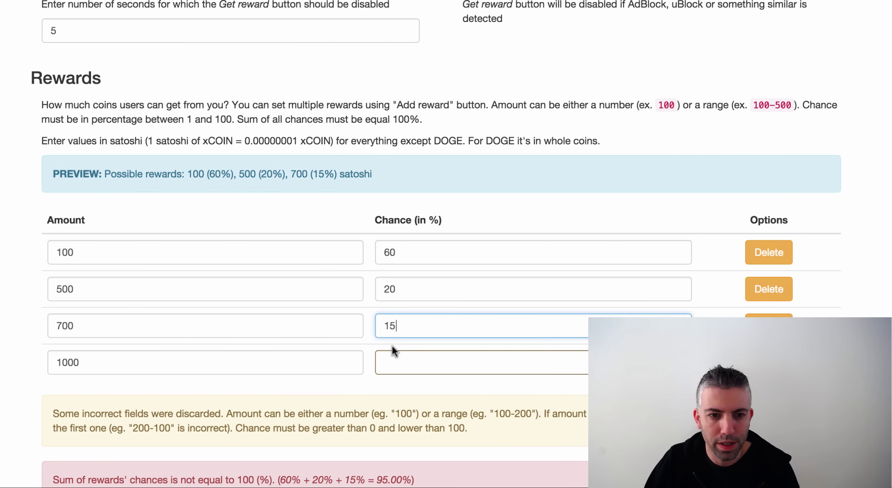
click(391, 357)
text(5)
click(379, 385)
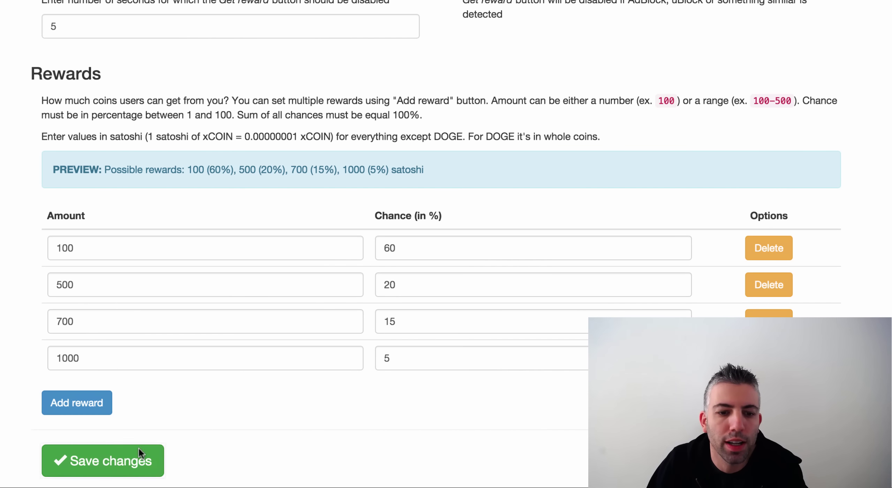
click(141, 453)
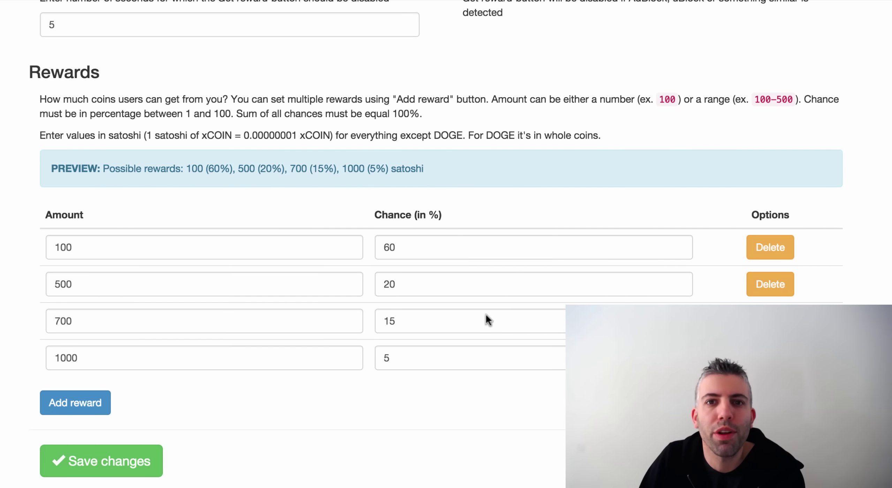
scroll(489, 315, up, 4)
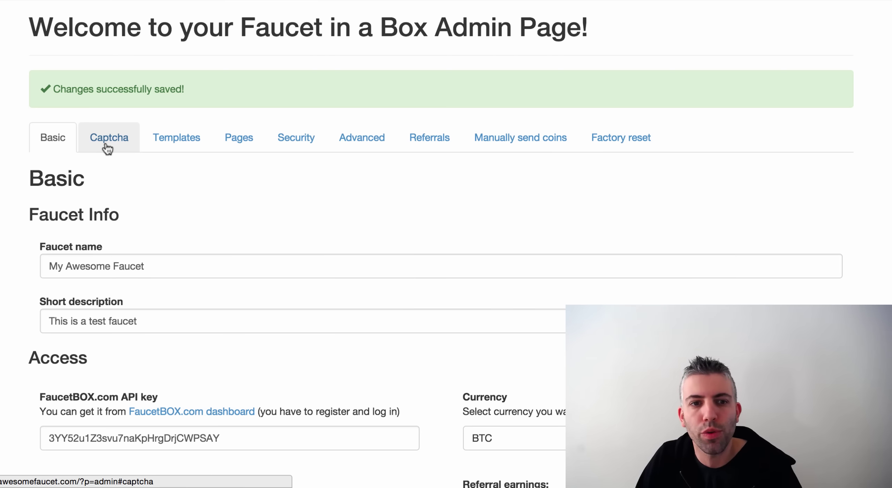
On the Captcha tab, choose SolveMedia as the default captcha
click(105, 141)
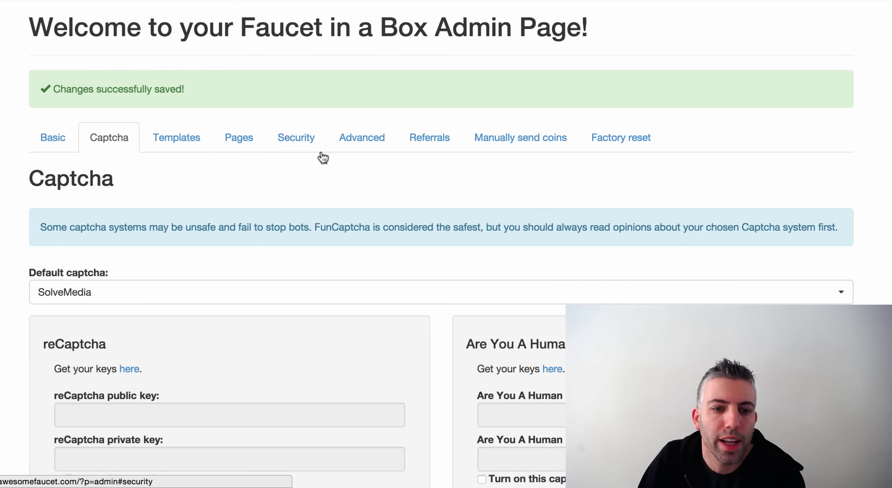
click(413, 292)
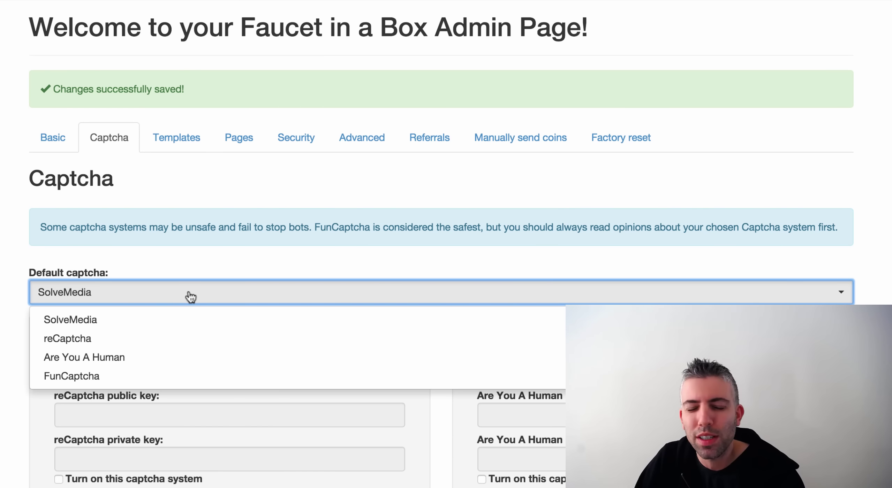
scroll(211, 251, down, 1)
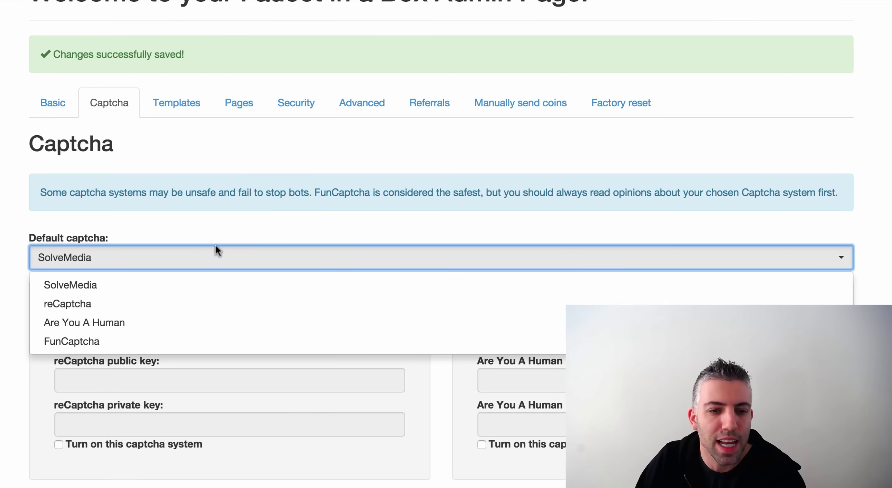
click(194, 285)
Toggle the SolveMedia captcha off and back on, and highlight where its keys come from
scroll(207, 244, down, 2)
scroll(223, 241, down, 4)
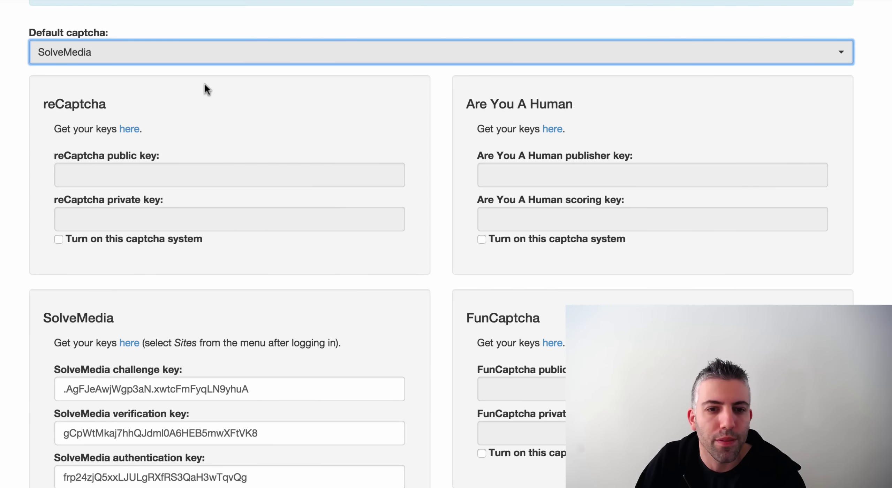
scroll(244, 90, up, 1)
scroll(244, 100, up, 1)
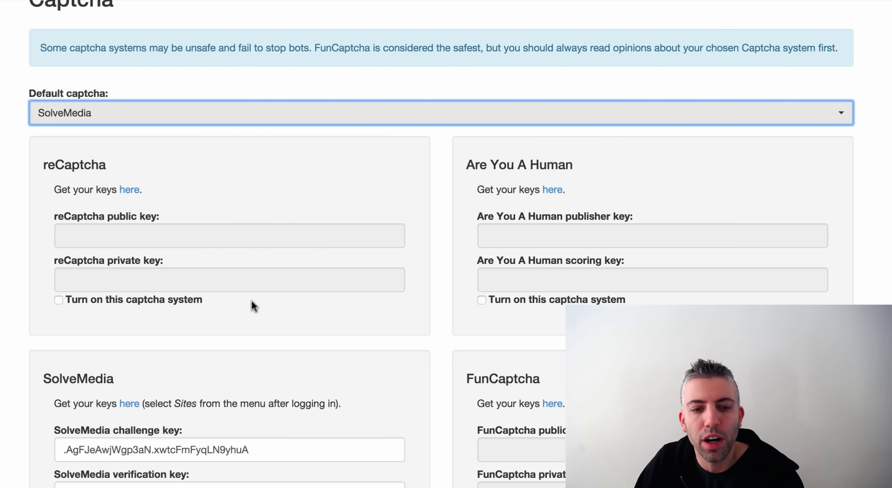
scroll(294, 294, down, 1)
scroll(294, 293, down, 5)
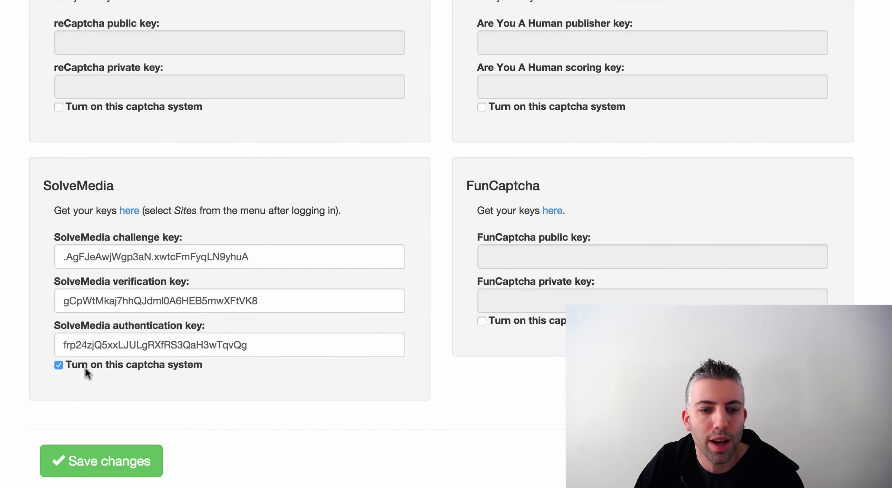
click(58, 367)
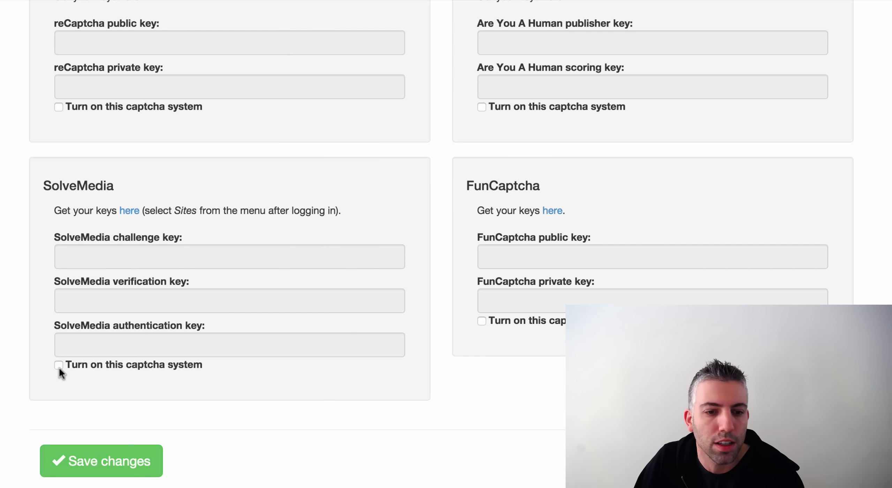
click(59, 366)
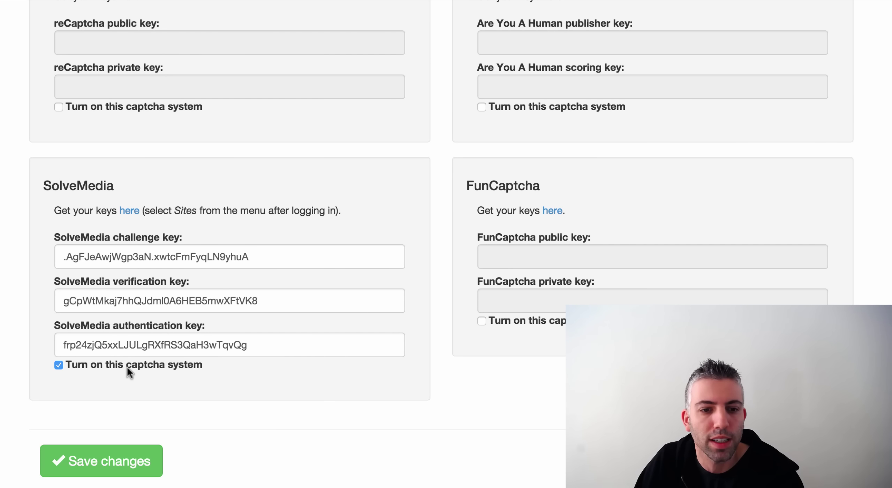
drag(67, 211, 96, 212)
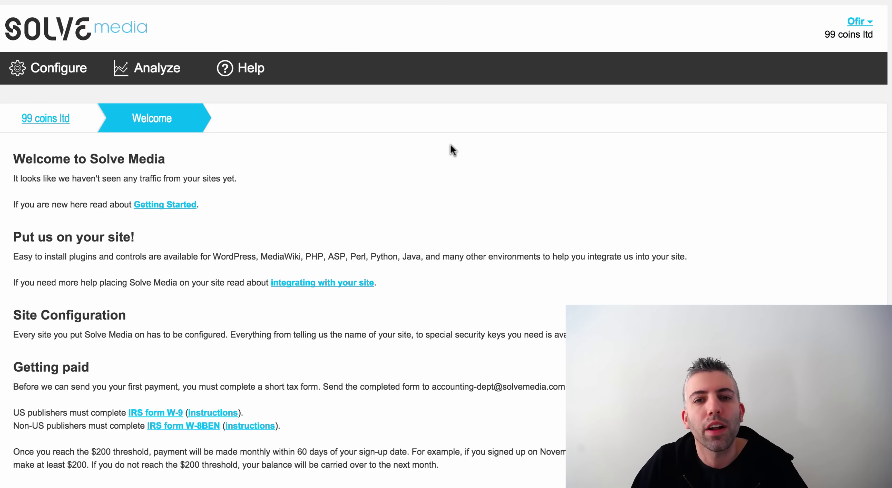
On Solve Media's Sites list, show the API keys for myawesomefaucet.com
scroll(415, 156, down, 1)
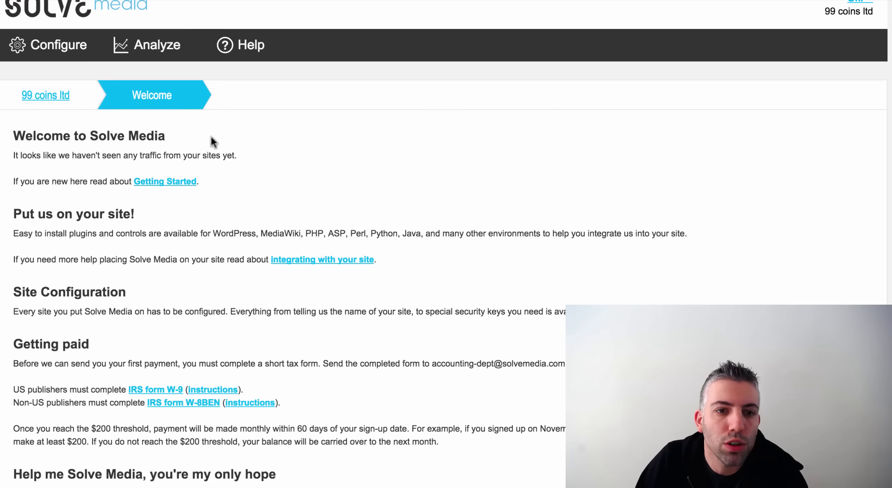
mouse_move(53, 44)
click(14, 74)
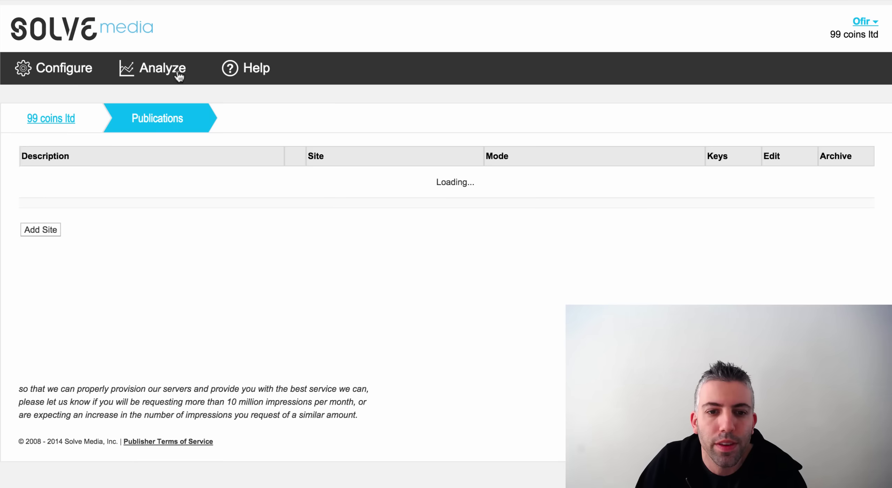
mouse_move(199, 71)
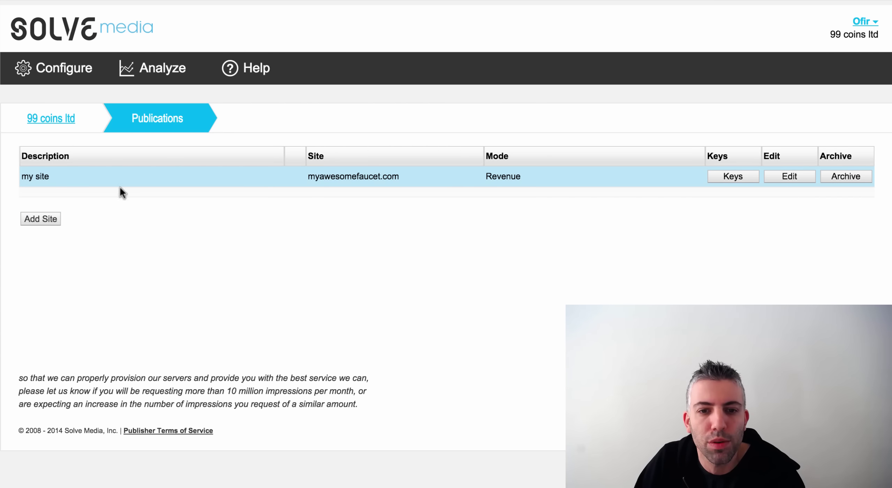
click(745, 178)
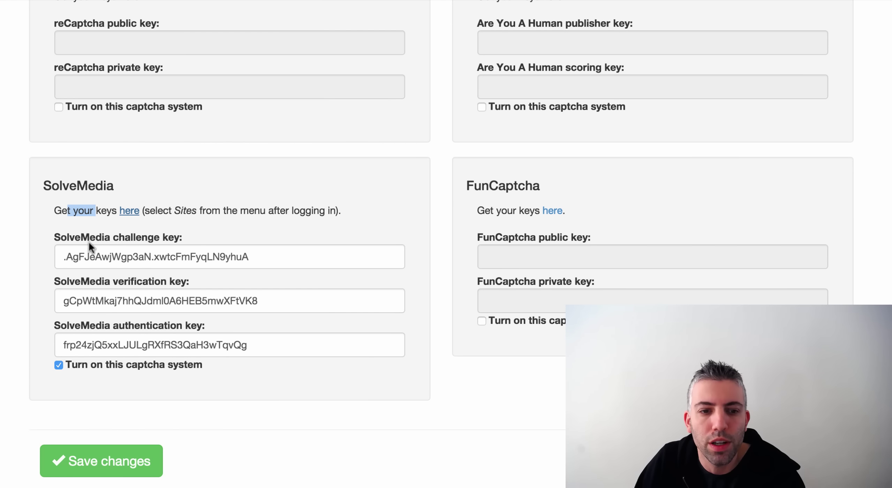
Save the SolveMedia captcha settings in the faucet admin
click(124, 230)
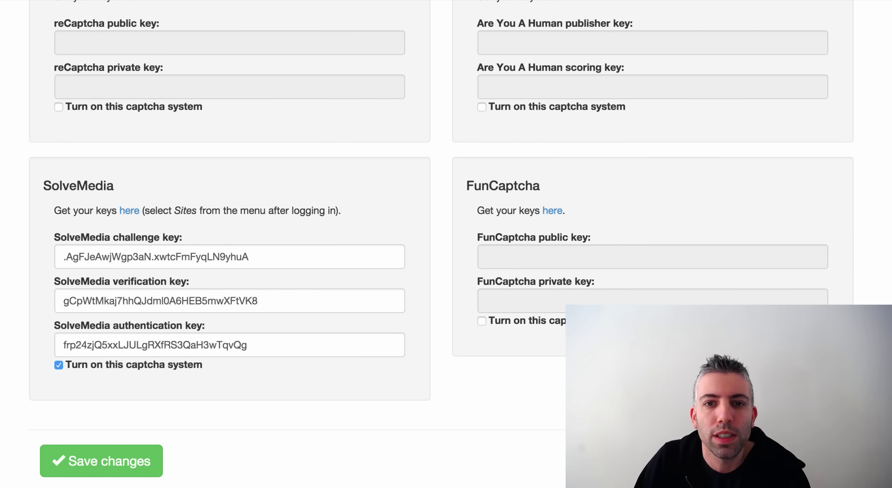
click(95, 469)
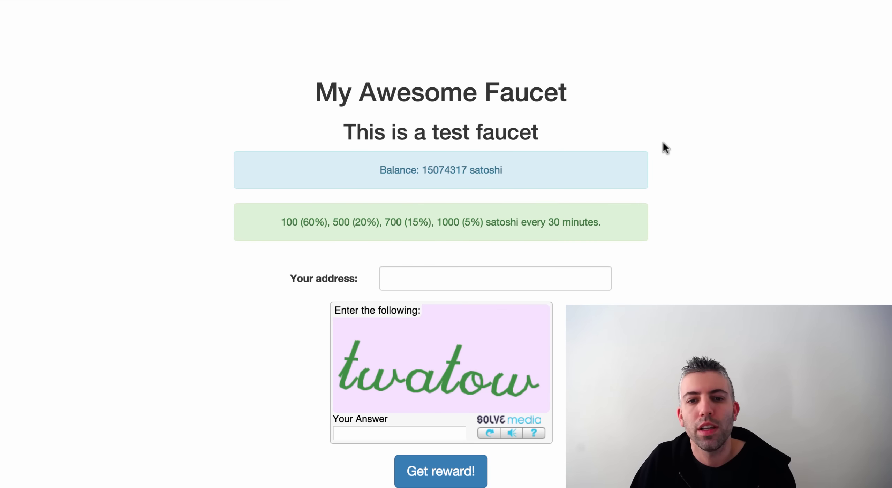
Reload the faucet page to get a fresh captcha
key(super+r)
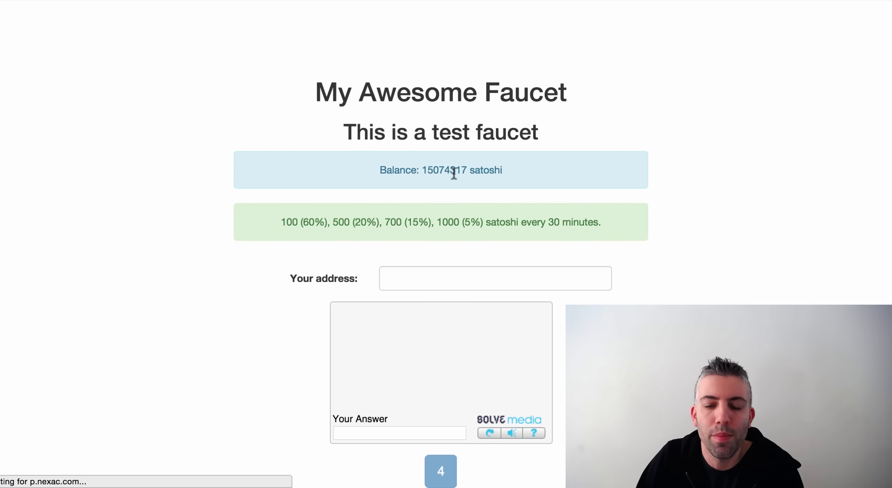
scroll(460, 174, down, 3)
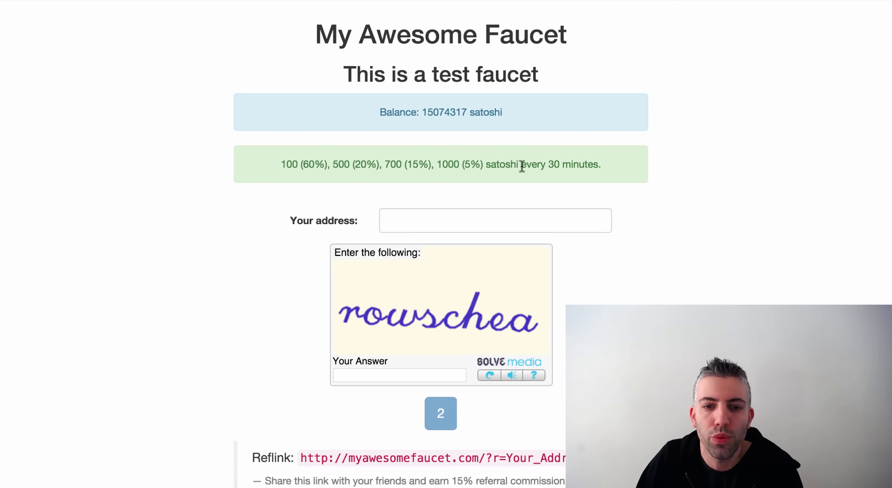
scroll(840, 233, down, 3)
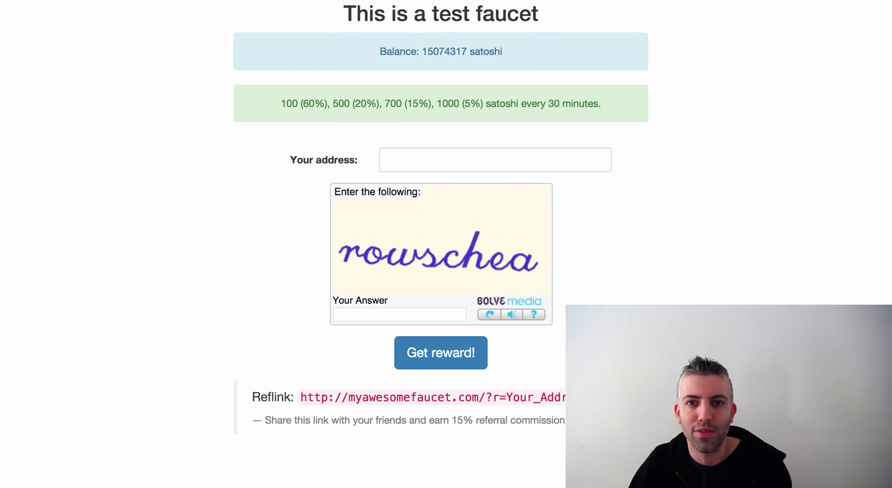
key(super+r)
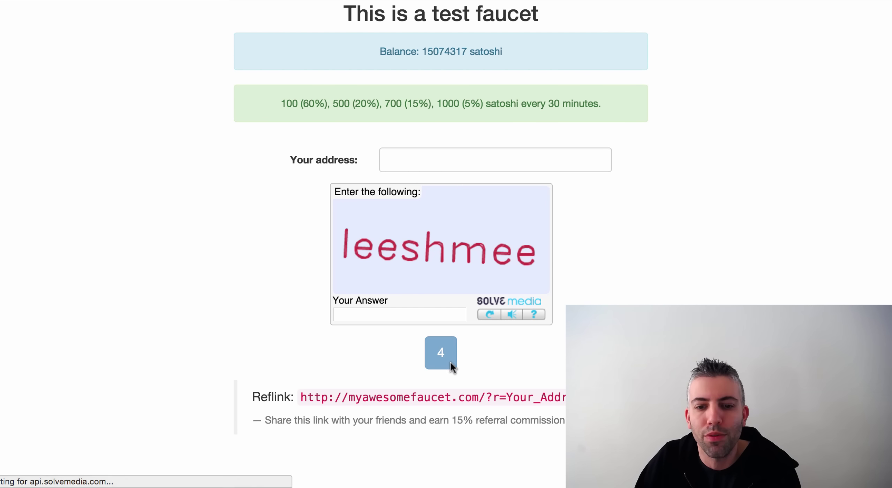
Paste the bitcoin address from Notes, answer the captcha 'eshmee', and claim the reward
click(454, 152)
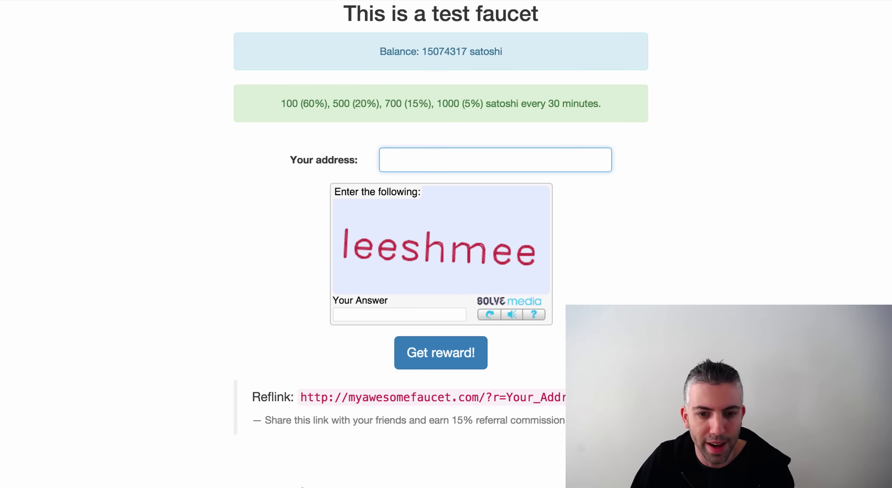
click(109, 465)
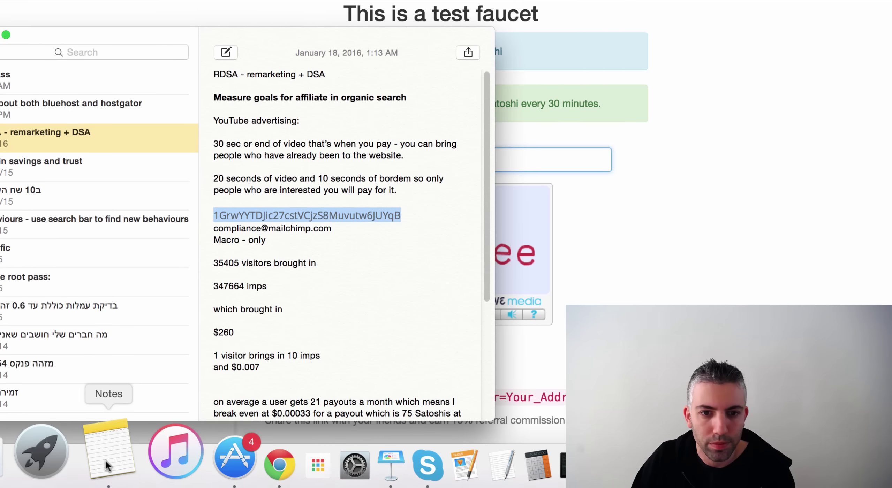
click(593, 160)
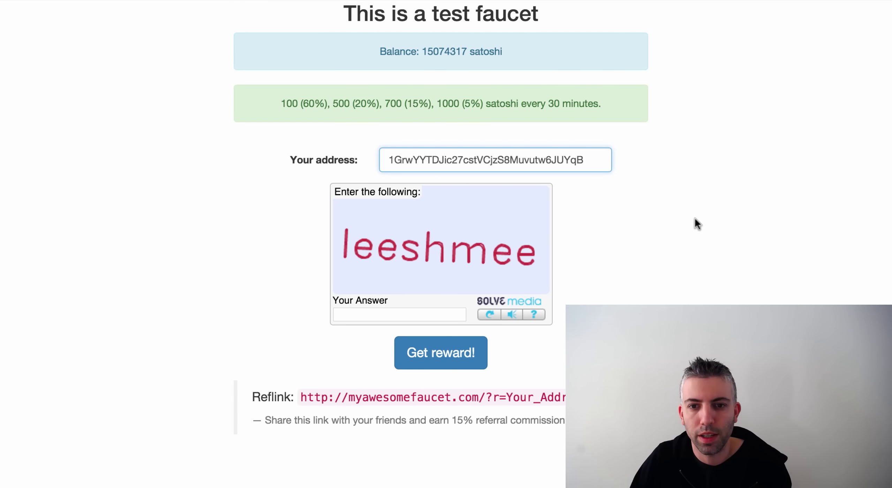
click(414, 314)
text(eshmee)
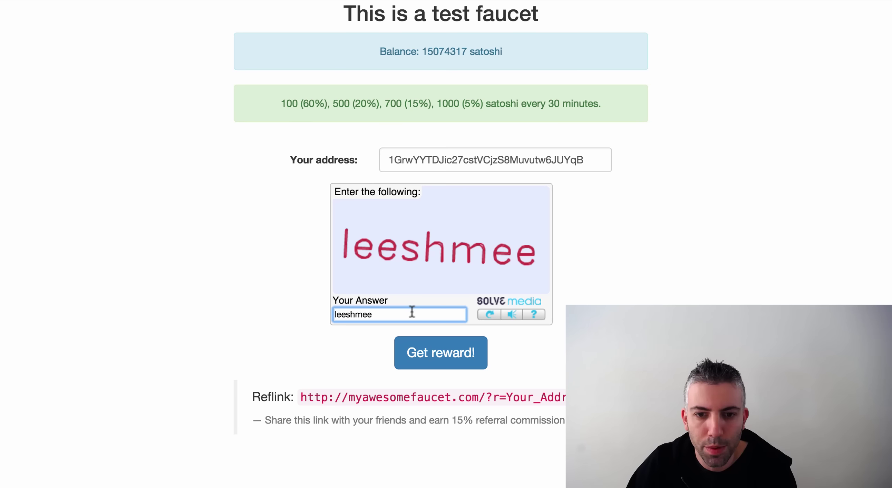
click(439, 354)
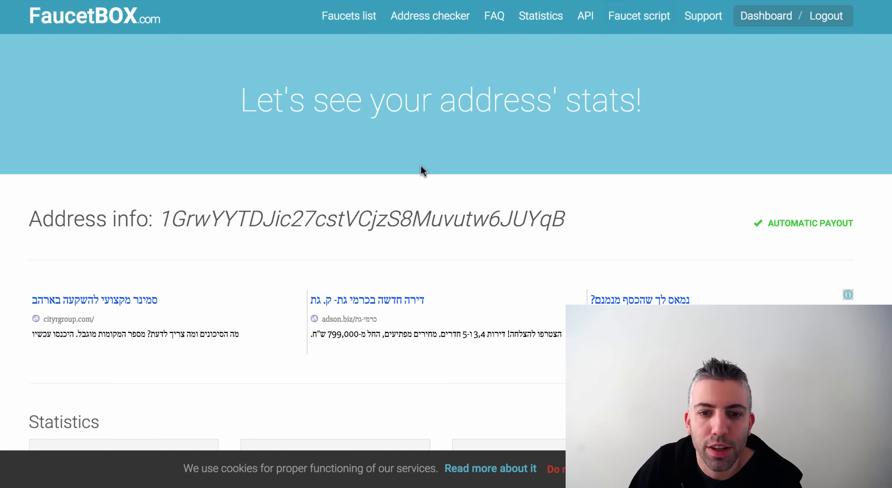
scroll(464, 174, down, 8)
Find My Awesome Faucet's 100-satoshi payment in FaucetBOX's payout history
scroll(440, 190, down, 10)
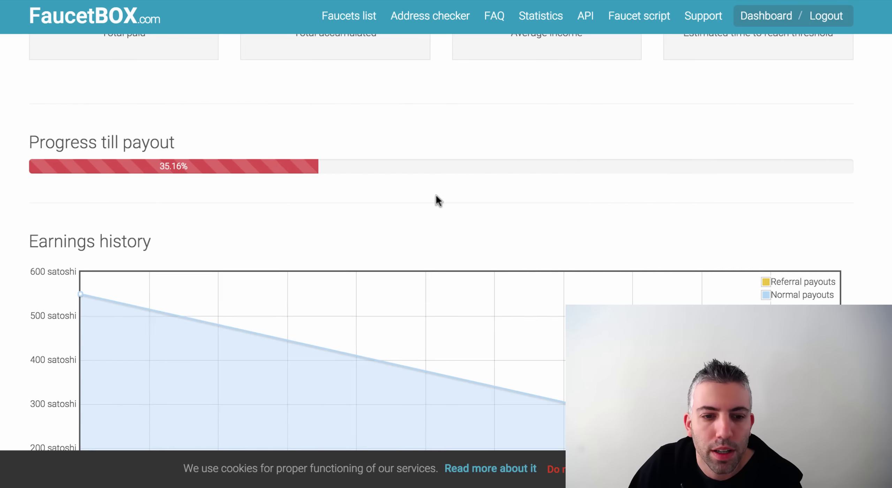
scroll(228, 148, up, 4)
scroll(227, 148, down, 8)
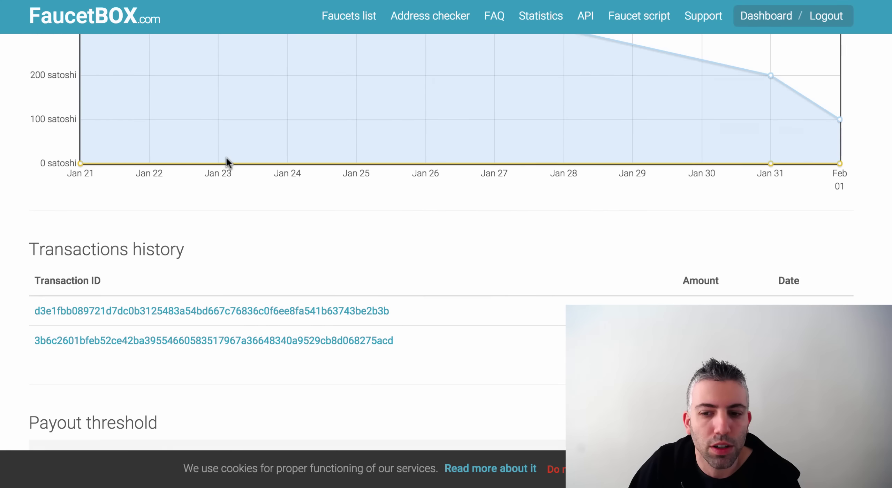
scroll(227, 153, down, 5)
scroll(230, 161, down, 12)
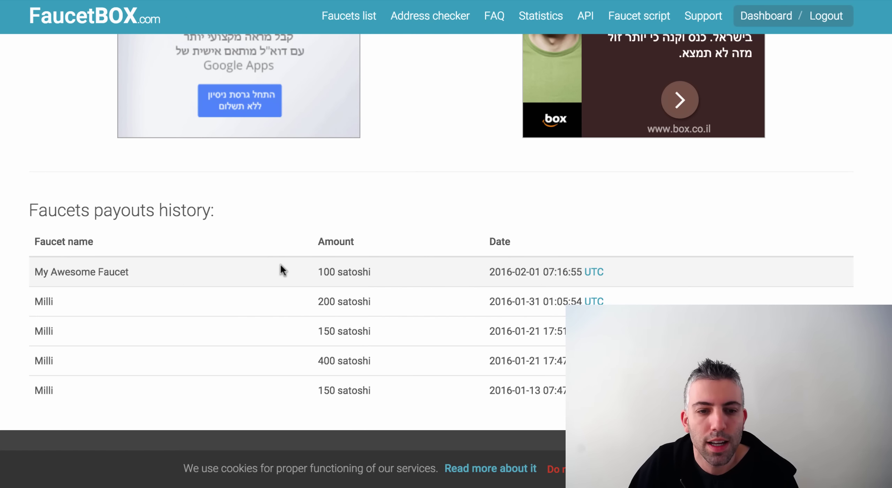
drag(319, 272, 363, 272)
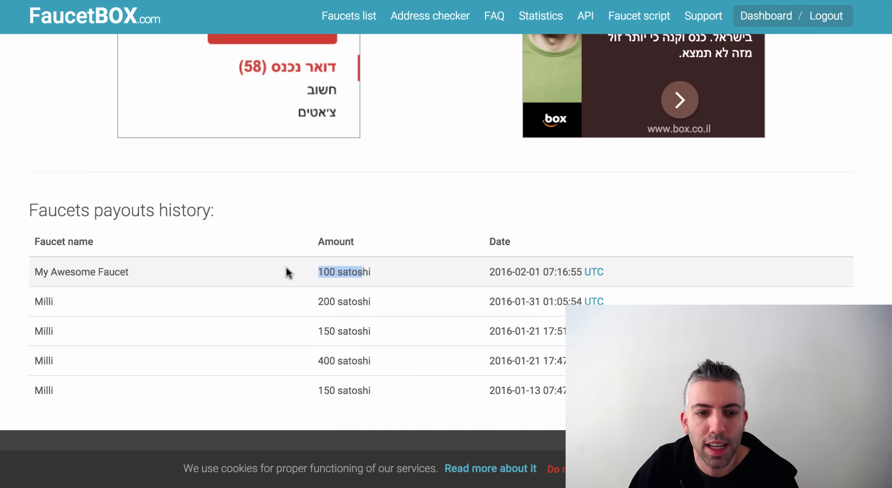
scroll(442, 277, up, 2)
click(457, 284)
scroll(430, 288, up, 8)
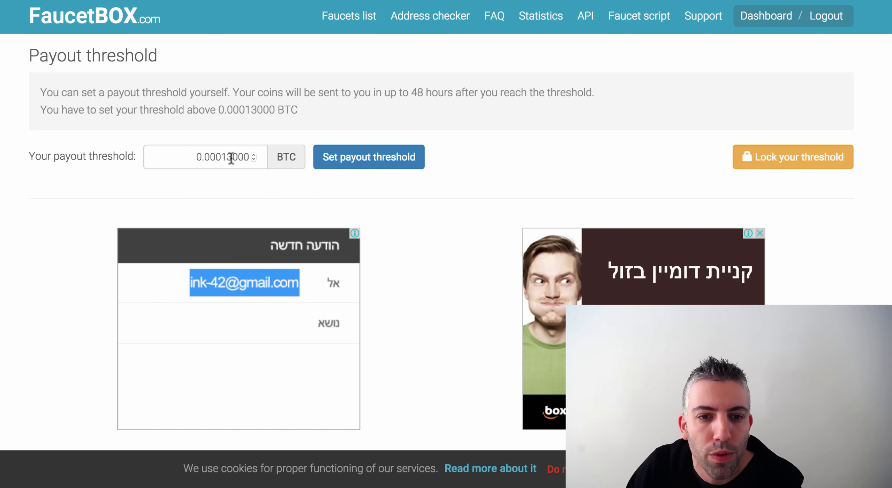
scroll(502, 193, up, 1)
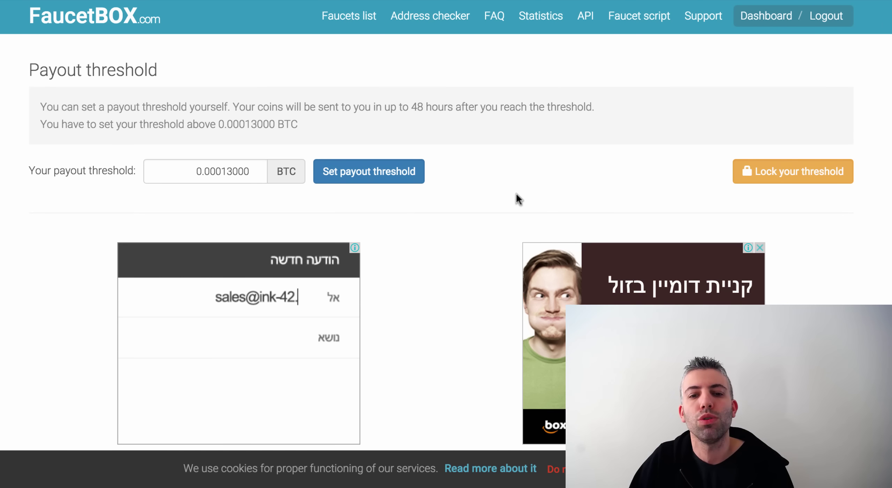
scroll(513, 198, up, 1)
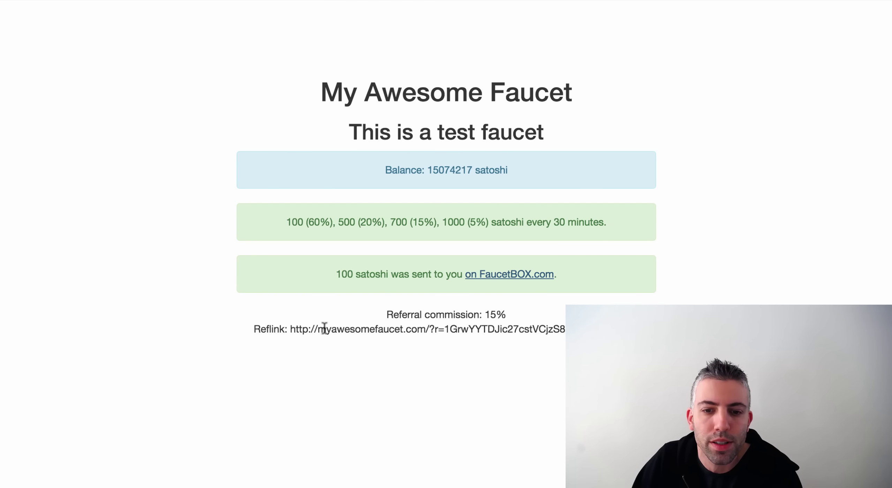
Select the whole referral link shown on the faucet's result page
drag(292, 329, 437, 324)
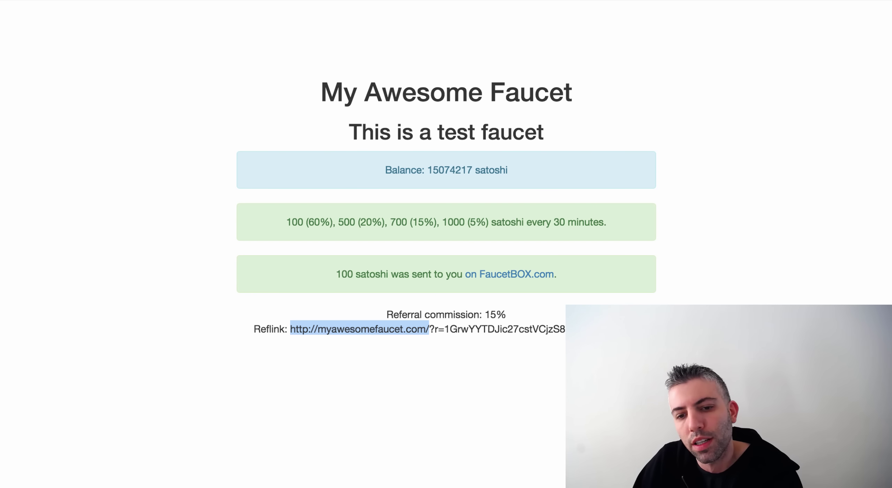
click(373, 329)
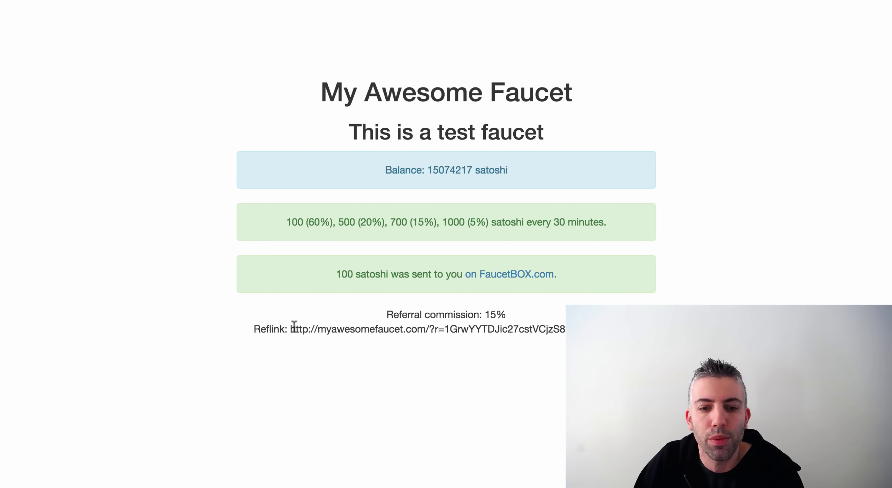
drag(296, 328, 565, 329)
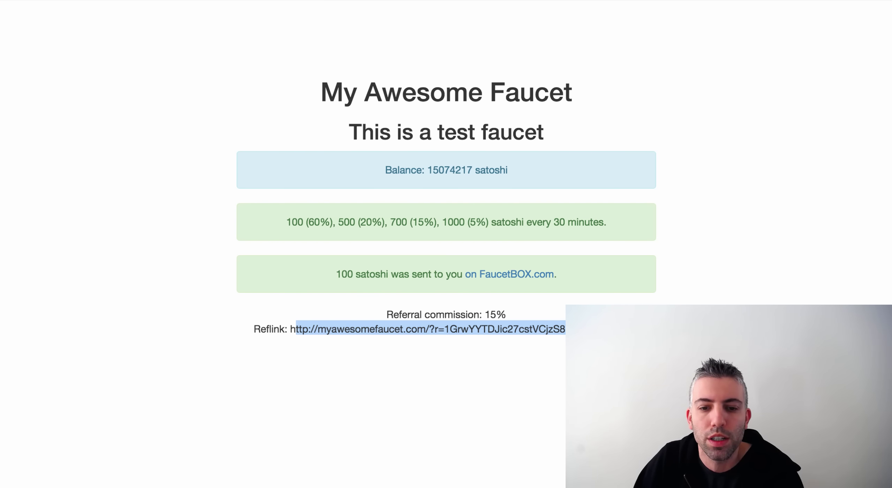
drag(291, 329, 566, 330)
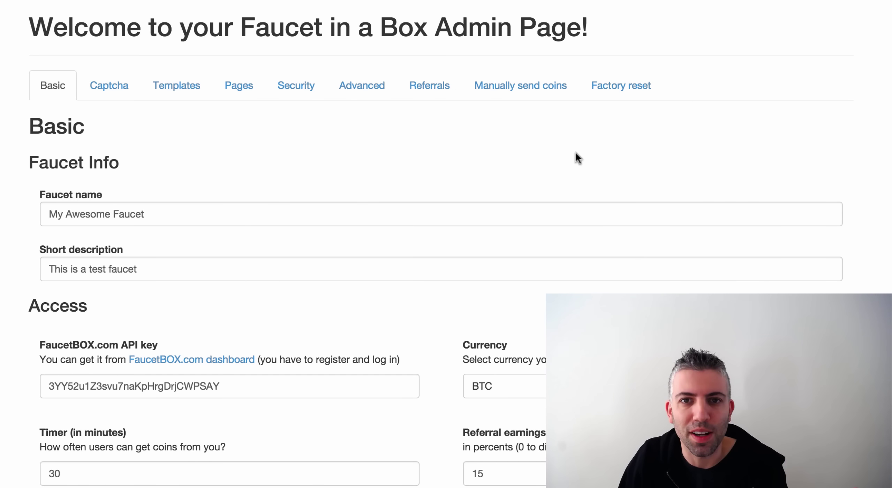
scroll(550, 143, down, 3)
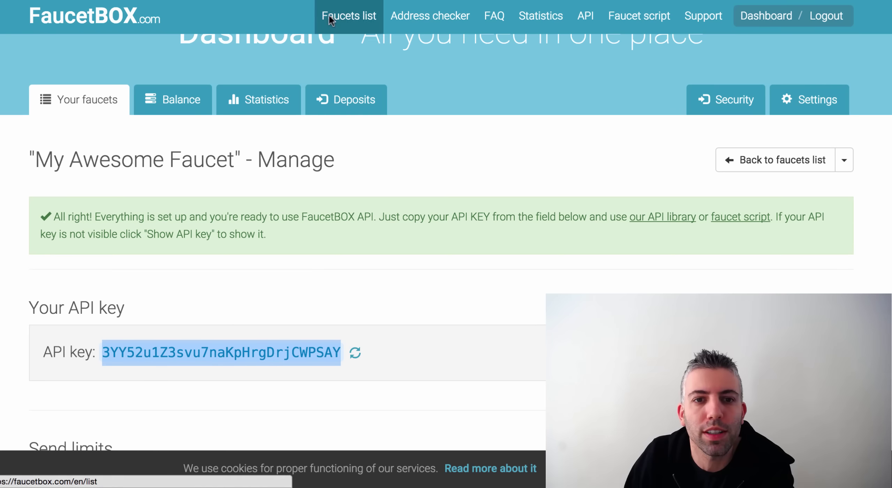
On FaucetBOX's balance page, highlight the deposit address, 0.15074217 BTC balance and 2.5% fee
scroll(199, 100, up, 3)
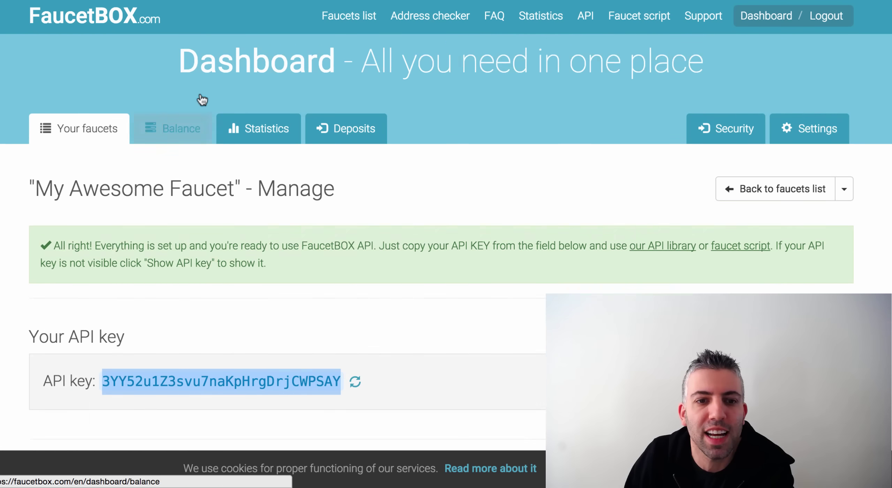
click(173, 158)
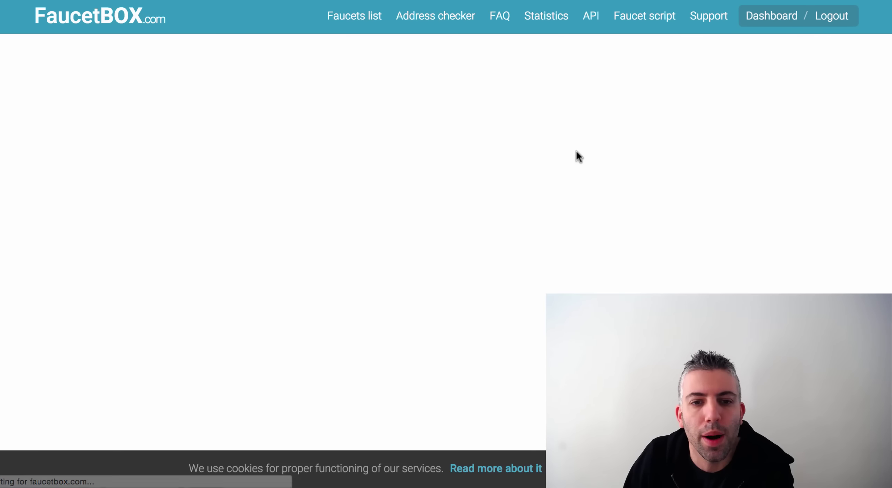
scroll(532, 127, down, 5)
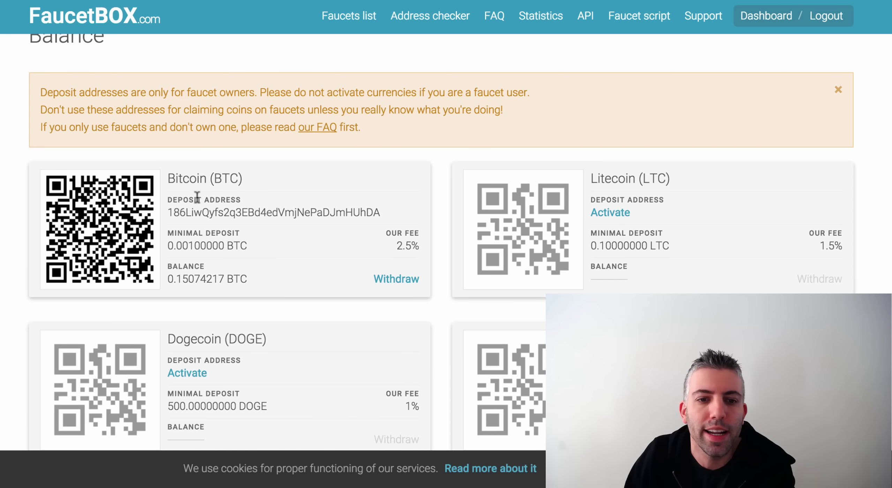
drag(168, 213, 389, 215)
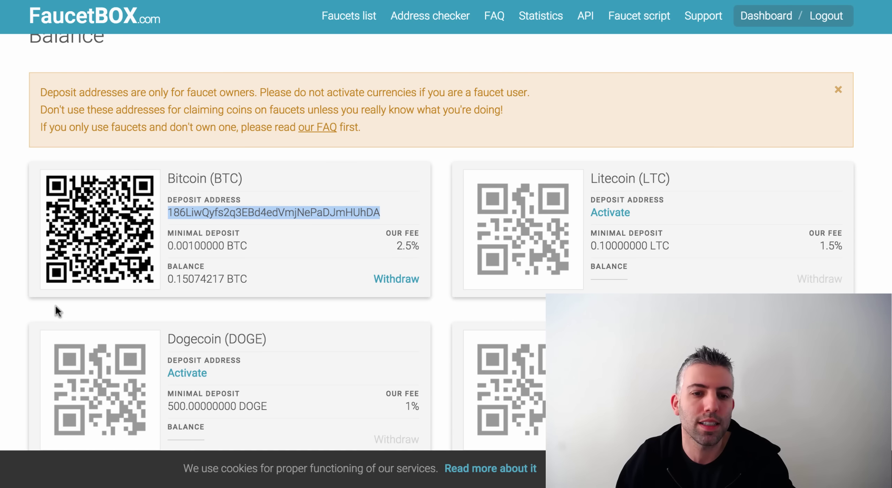
drag(168, 279, 251, 285)
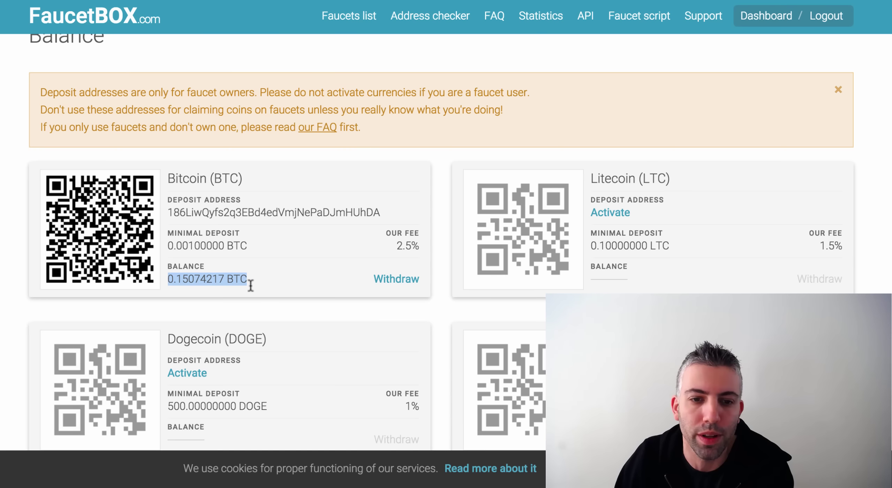
double_click(241, 213)
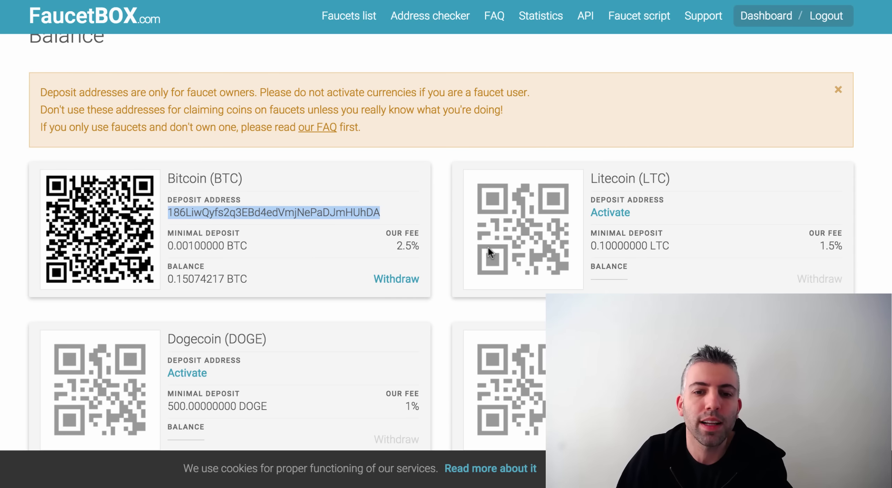
drag(397, 245, 420, 246)
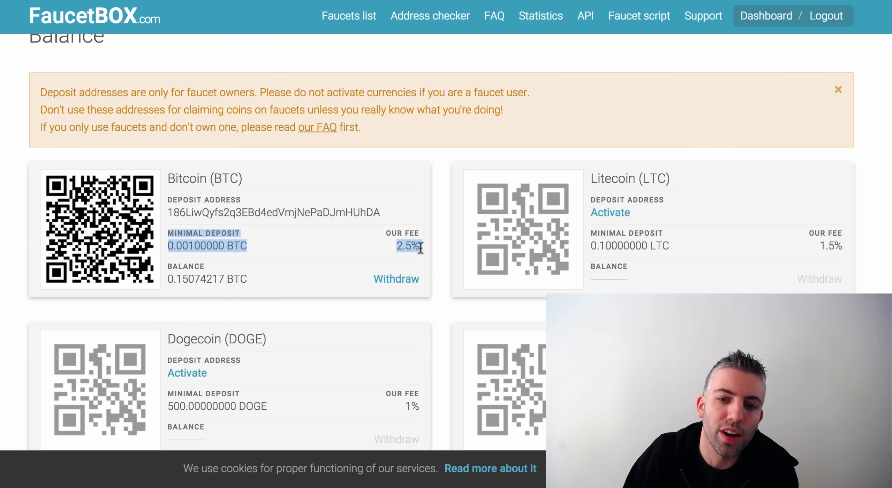
click(420, 246)
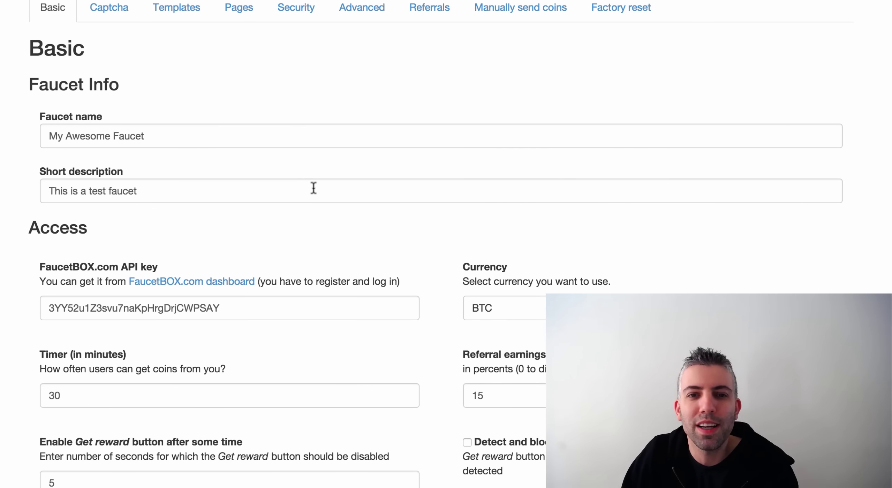
scroll(316, 183, up, 3)
scroll(312, 189, up, 2)
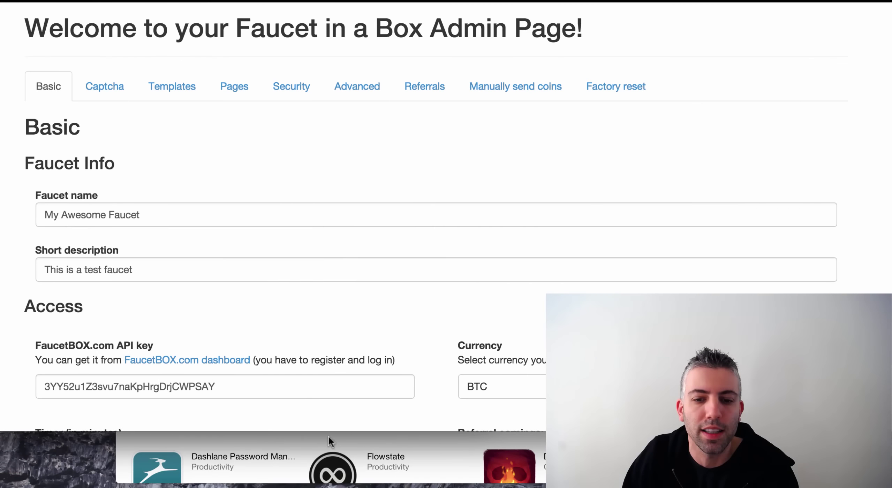
mouse_move(328, 426)
mouse_down()
mouse_move(330, 440)
mouse_move(308, 422)
mouse_move(316, 431)
mouse_up()
click(316, 431)
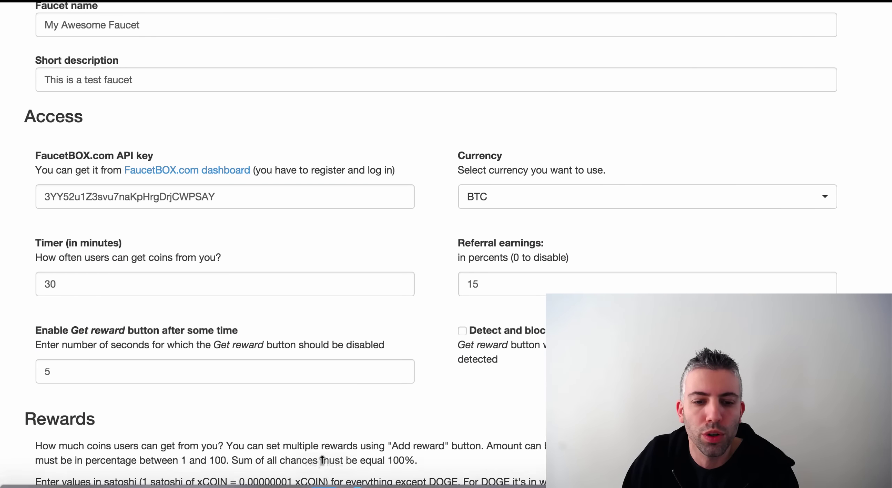
scroll(328, 370, up, 5)
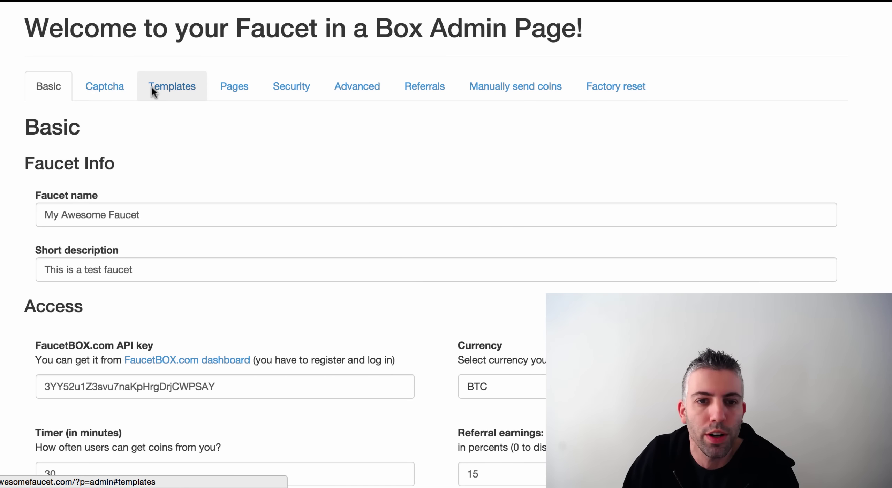
click(156, 91)
Choose the SpaceRacket template and save the change
scroll(260, 135, down, 1)
click(255, 146)
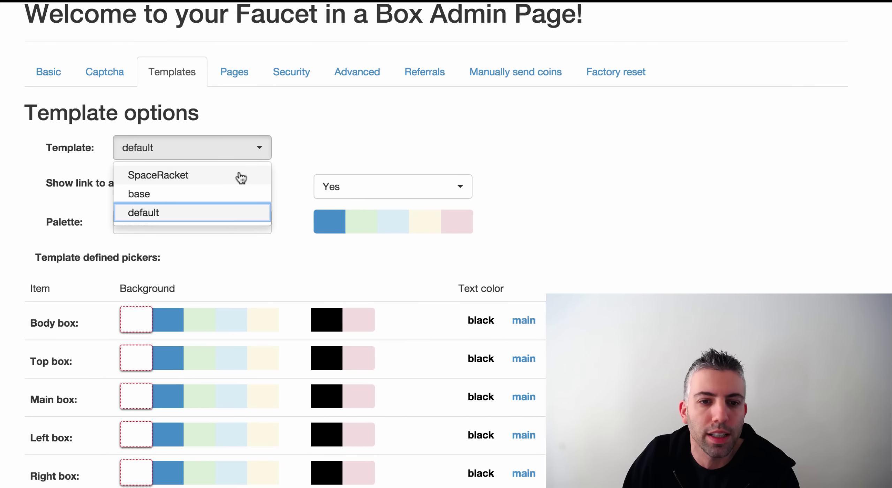
click(214, 179)
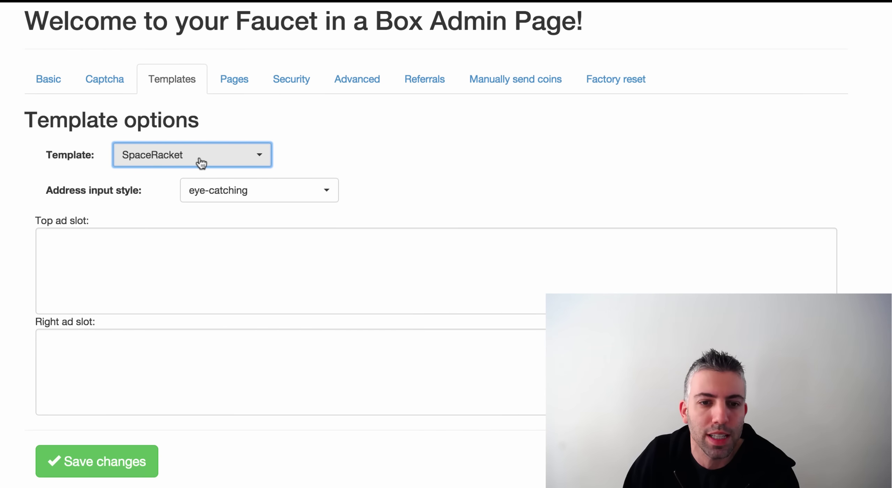
click(103, 462)
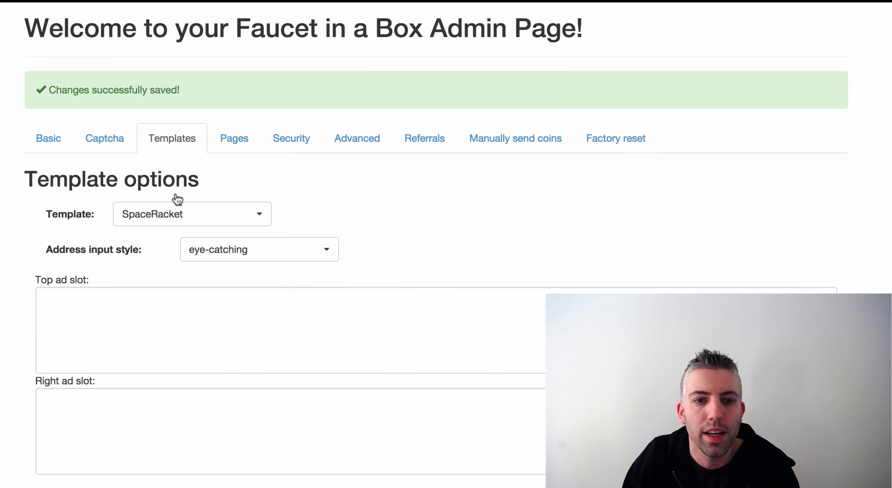
Switch the template to base, then default, and review its colour pickers and CSS boxes
click(177, 219)
click(178, 224)
click(175, 223)
click(161, 262)
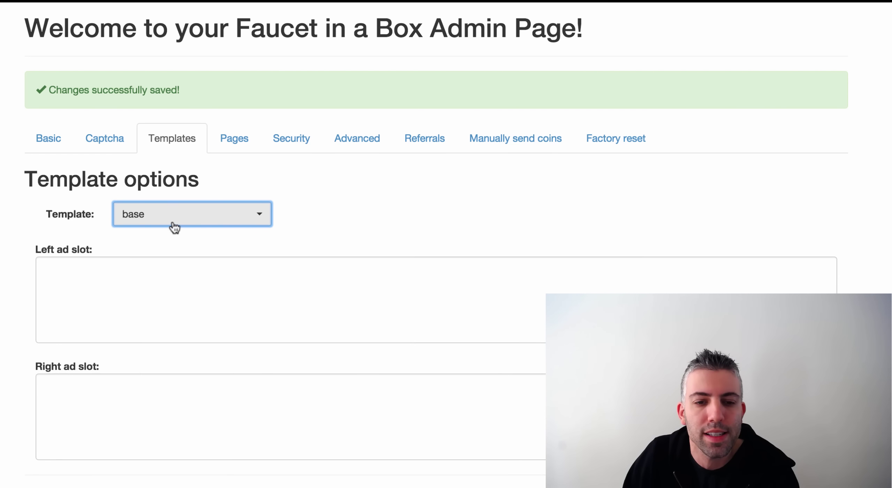
click(166, 216)
click(167, 279)
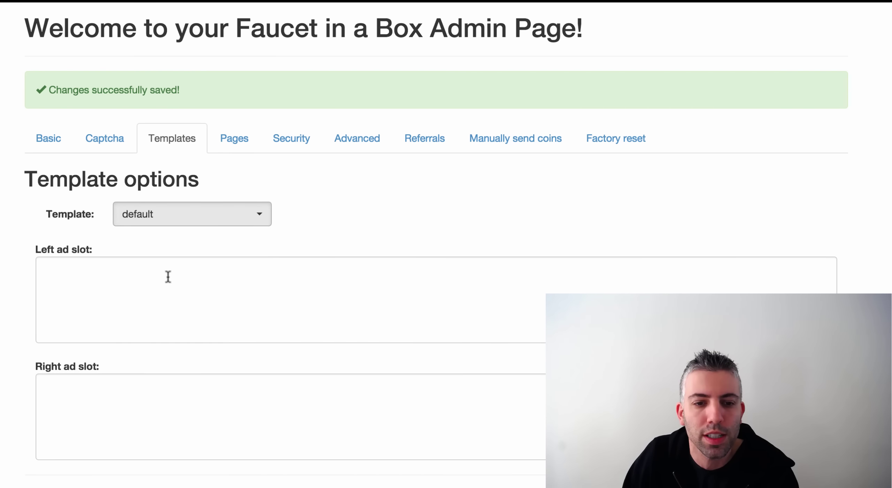
scroll(114, 335, down, 2)
scroll(85, 401, down, 10)
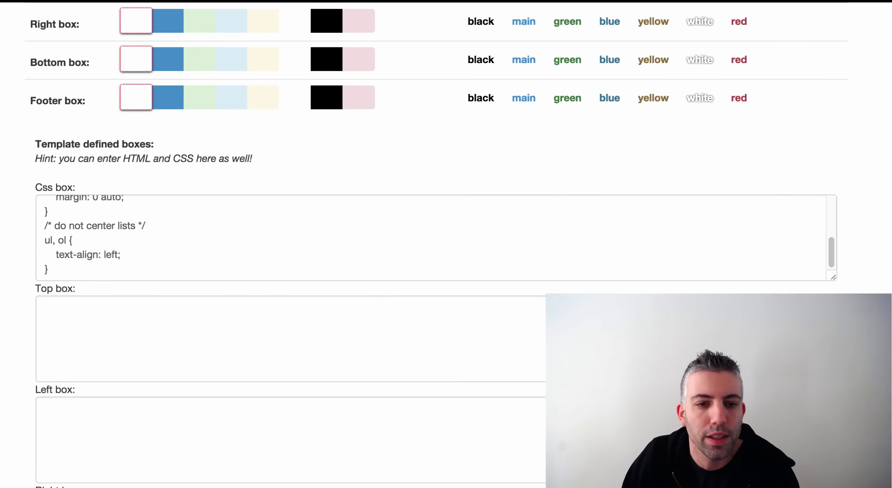
scroll(116, 212, up, 5)
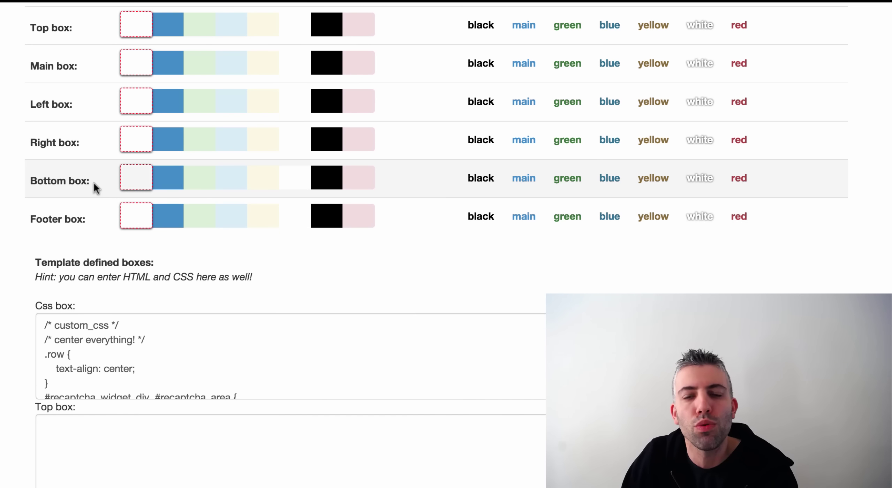
scroll(90, 179, up, 3)
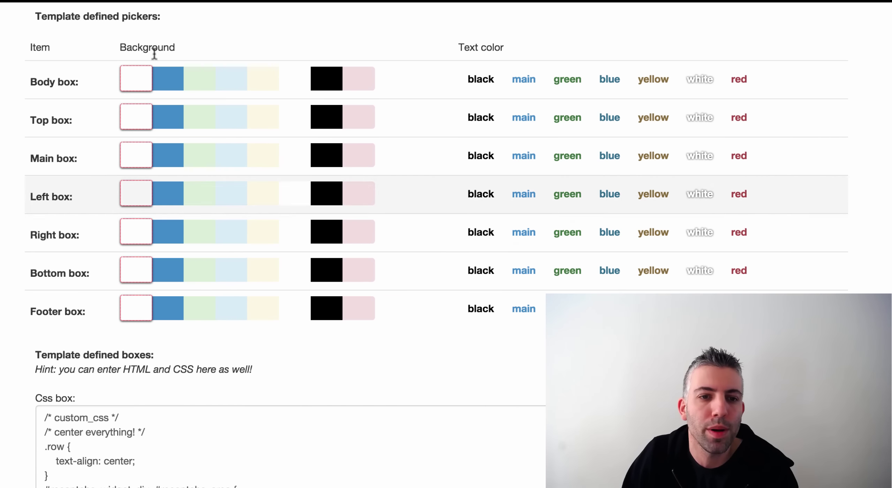
scroll(204, 183, down, 7)
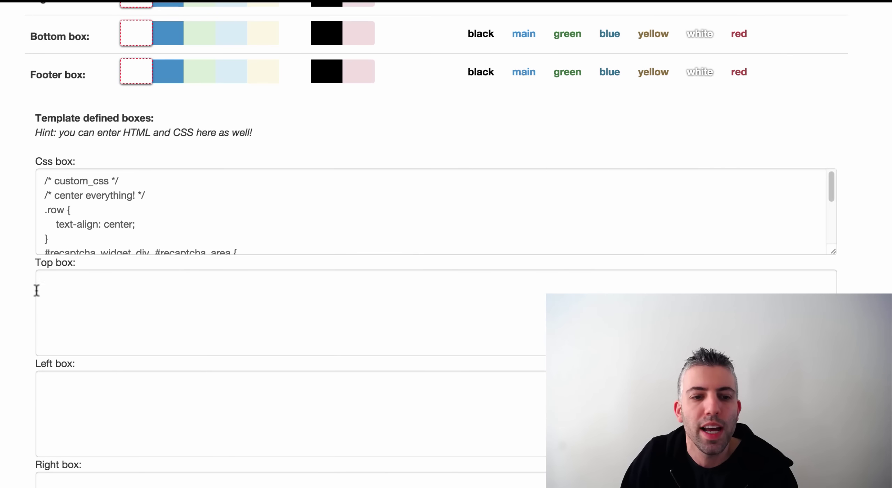
scroll(110, 413, down, 5)
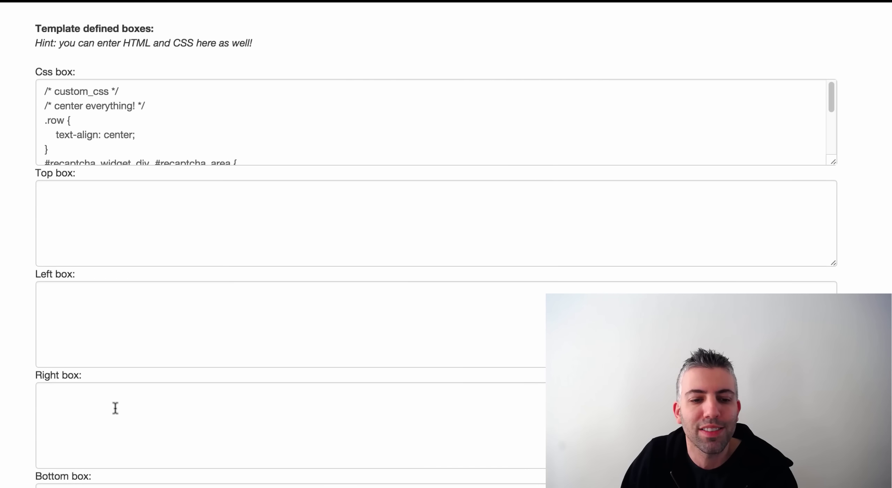
scroll(115, 402, down, 6)
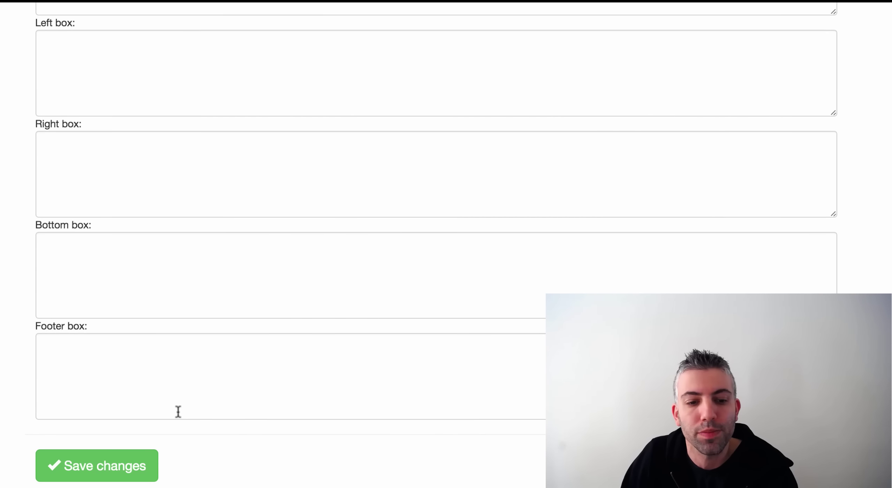
scroll(179, 401, up, 8)
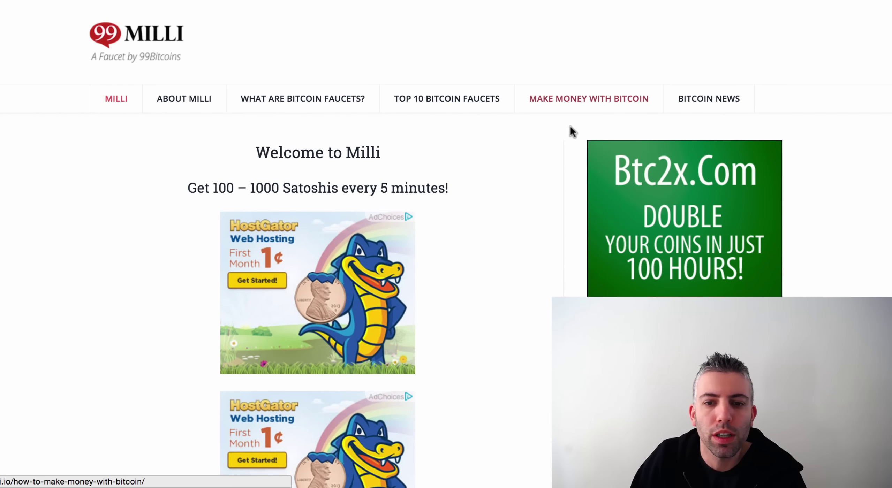
scroll(531, 139, down, 1)
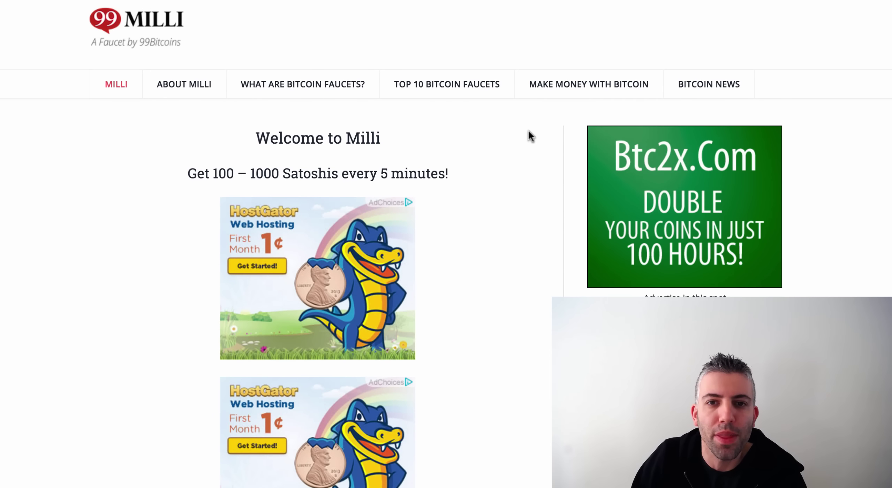
Scroll through the Milli faucet page's ad banners and sidebar
scroll(530, 134, down, 3)
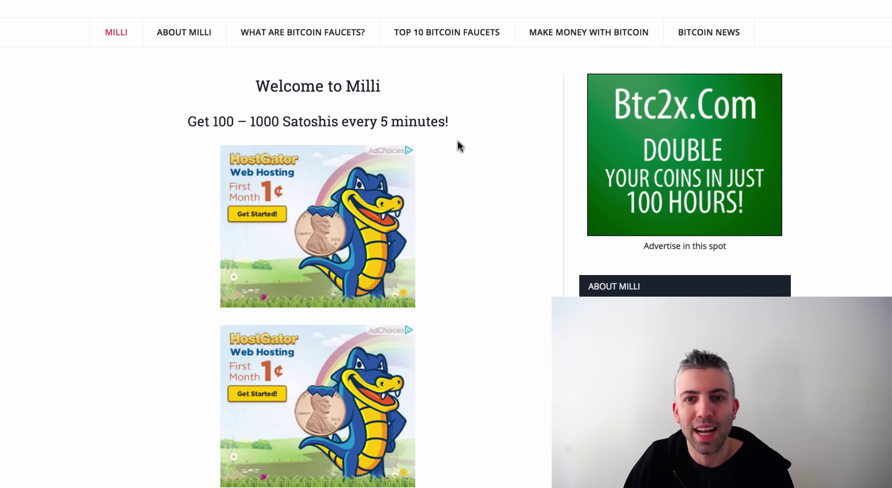
scroll(455, 142, down, 4)
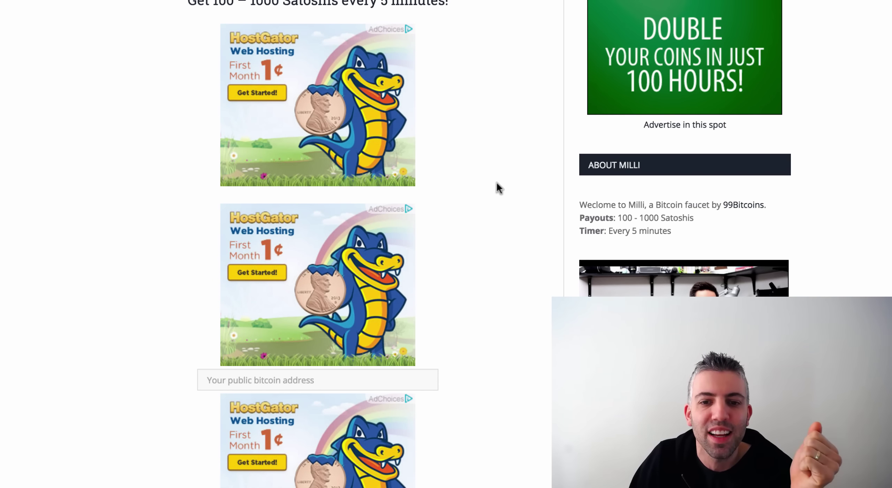
scroll(496, 185, down, 1)
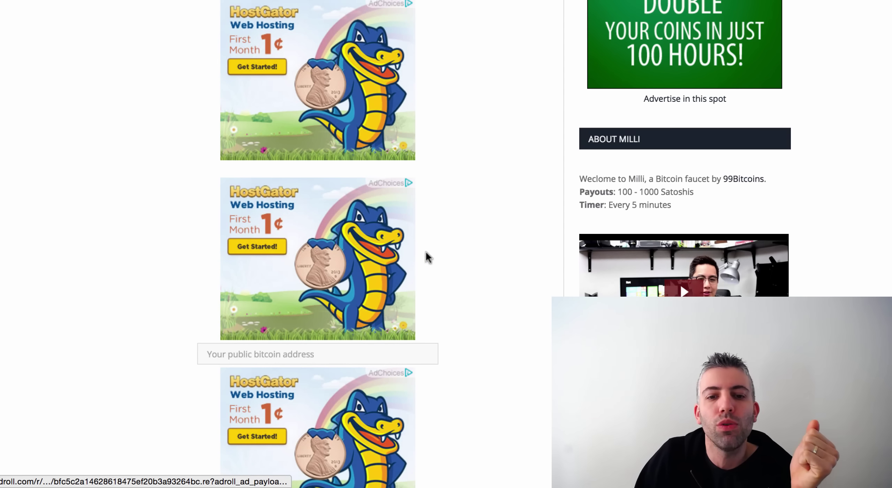
scroll(494, 271, up, 3)
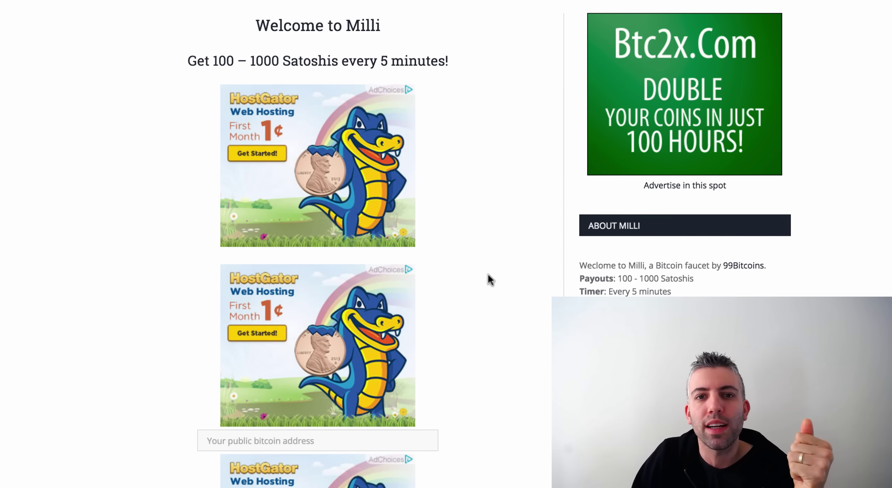
scroll(488, 273, up, 2)
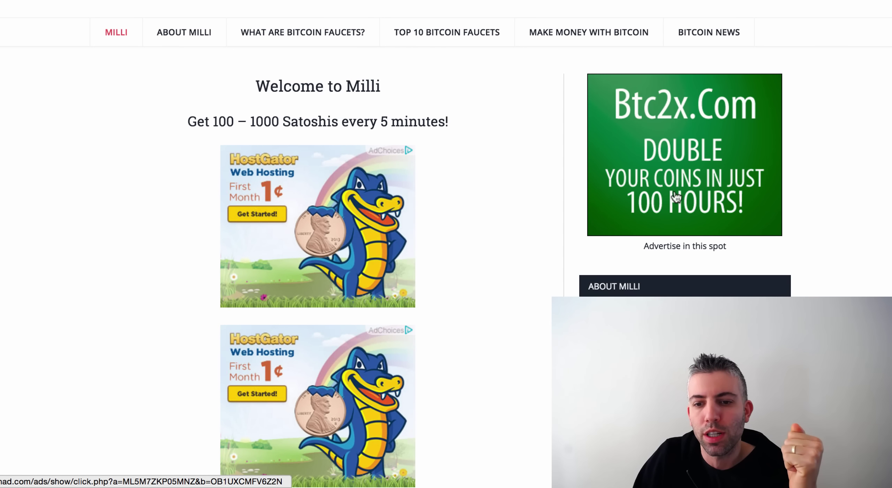
scroll(477, 127, down, 1)
scroll(476, 126, up, 3)
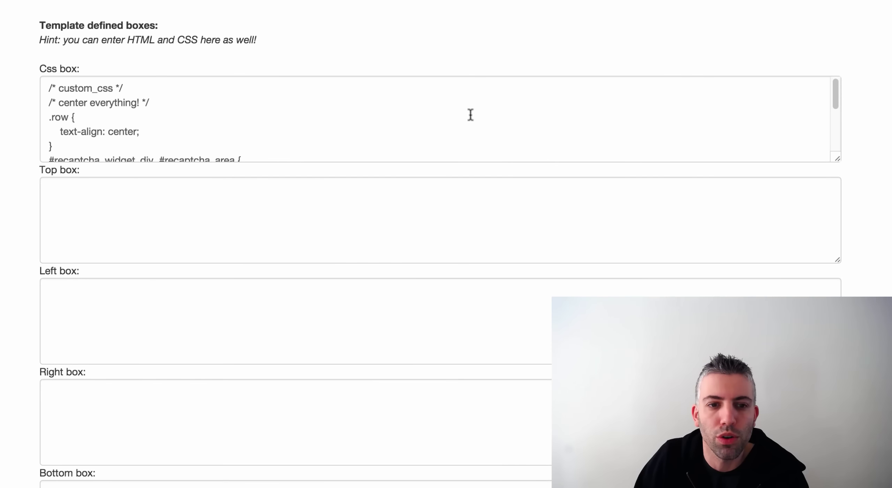
Scroll through the default template's custom CSS in the Template options, then return to the top
scroll(466, 107, up, 1)
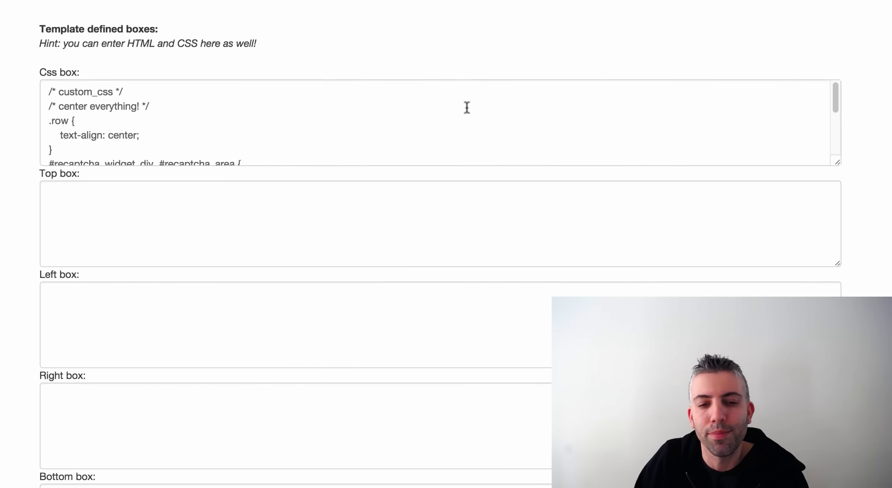
scroll(436, 132, down, 1)
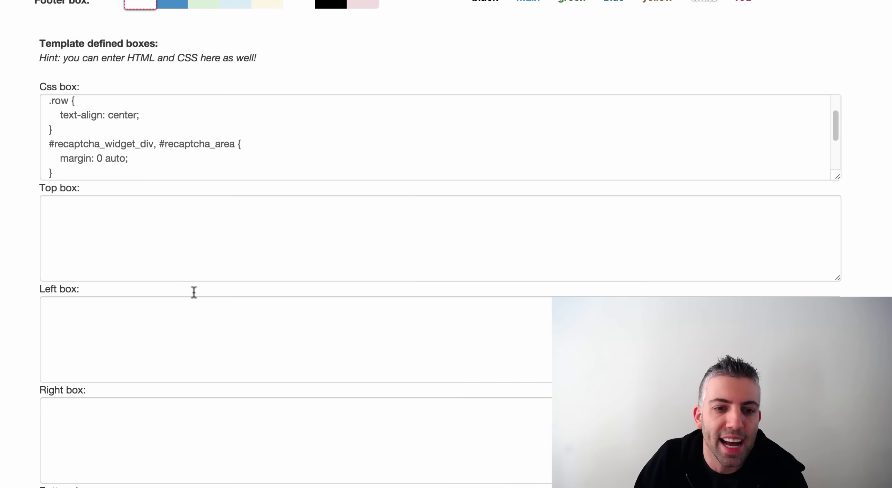
scroll(221, 344, down, 1)
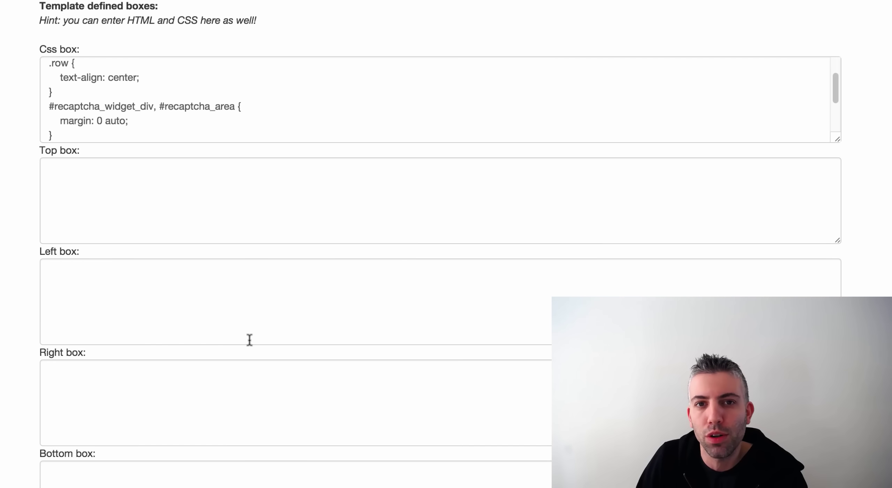
scroll(303, 163, up, 15)
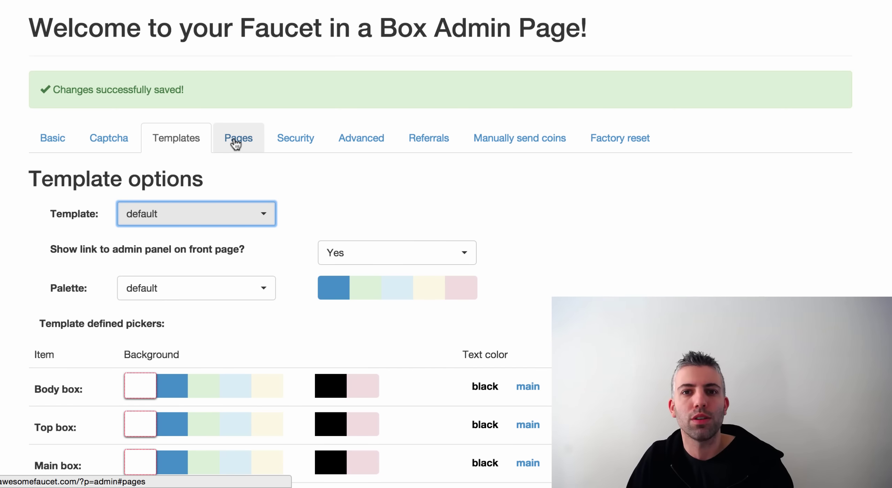
Show the Security settings down to the Bot protection and IP ban list fields
click(307, 143)
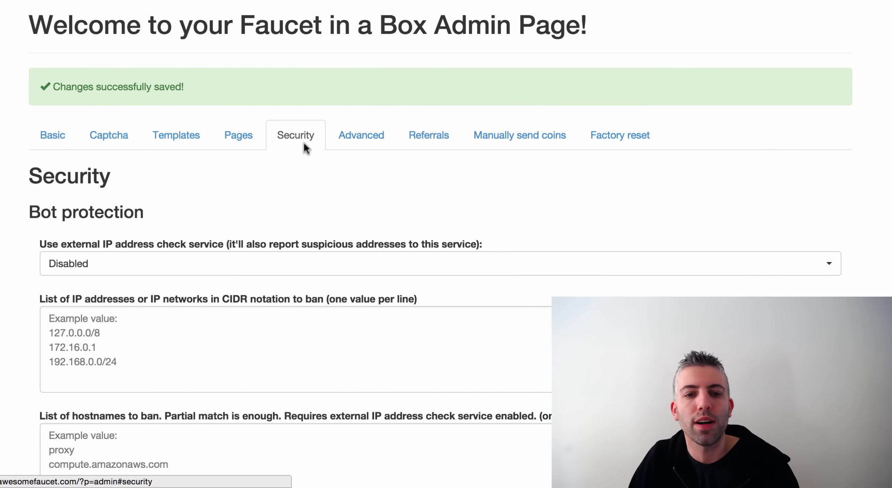
scroll(304, 160, down, 2)
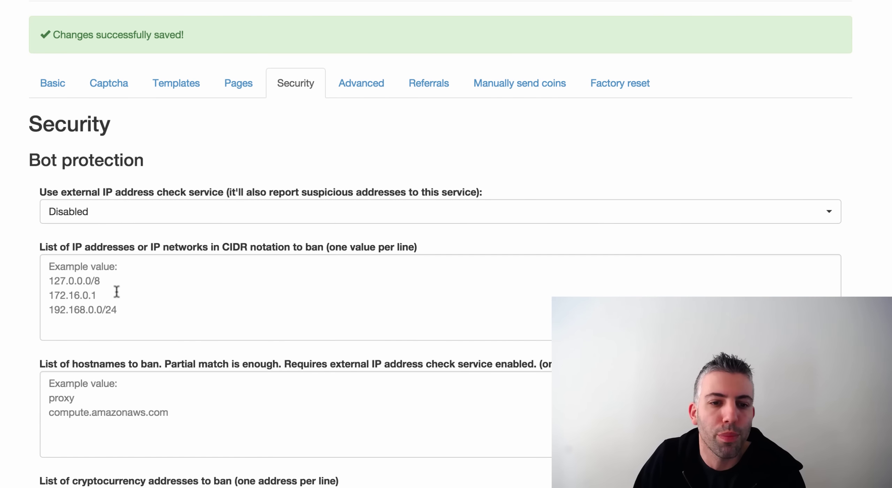